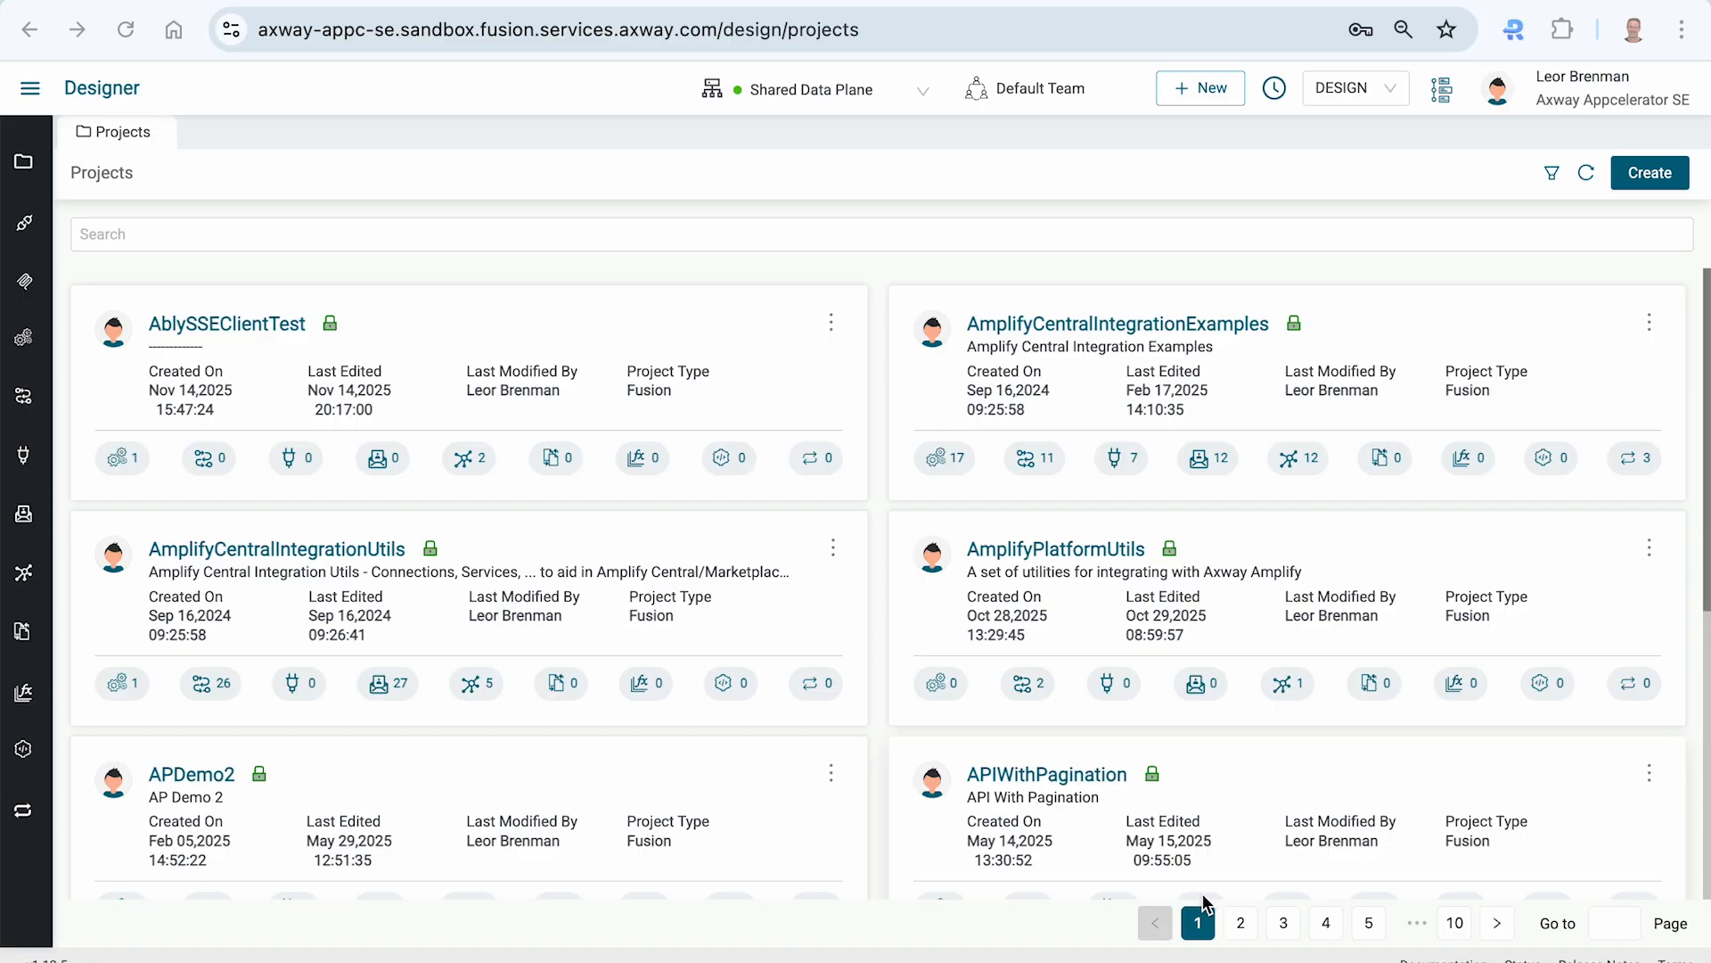
- Copy the Test MCP Server's Streamable HTTP URL from the mcpdemo.tools page
left_click(535, 2)
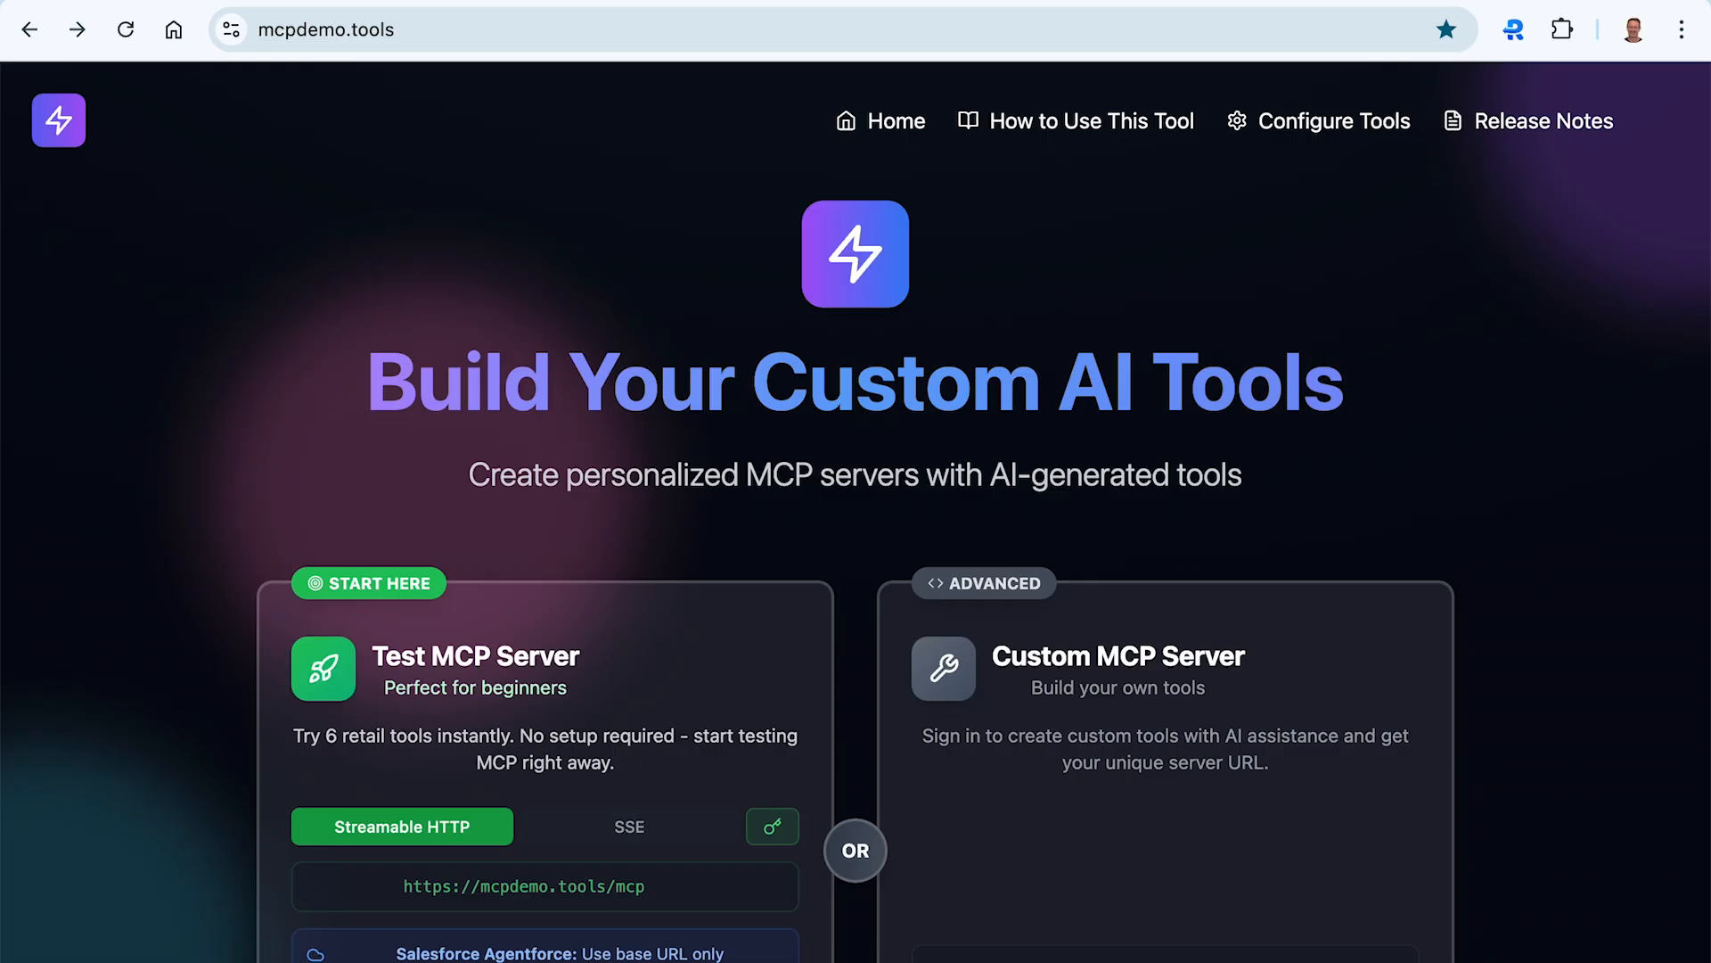
left_click(346, 27)
left_click(228, 270)
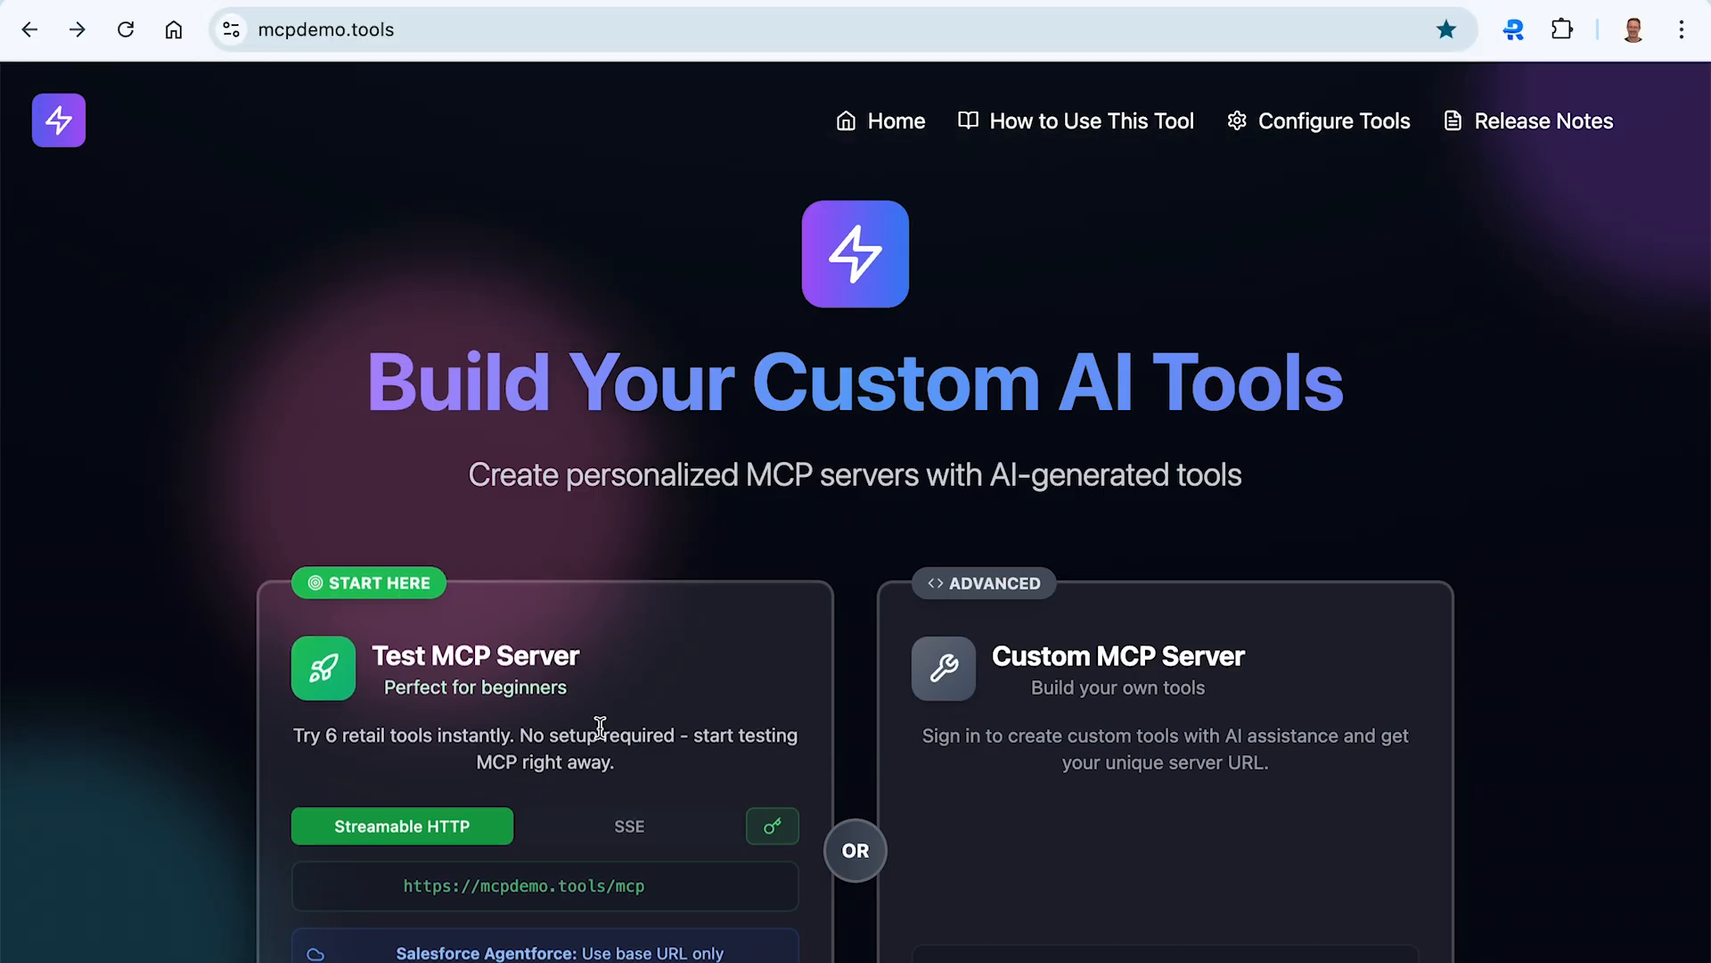
mouse_move(725, 894)
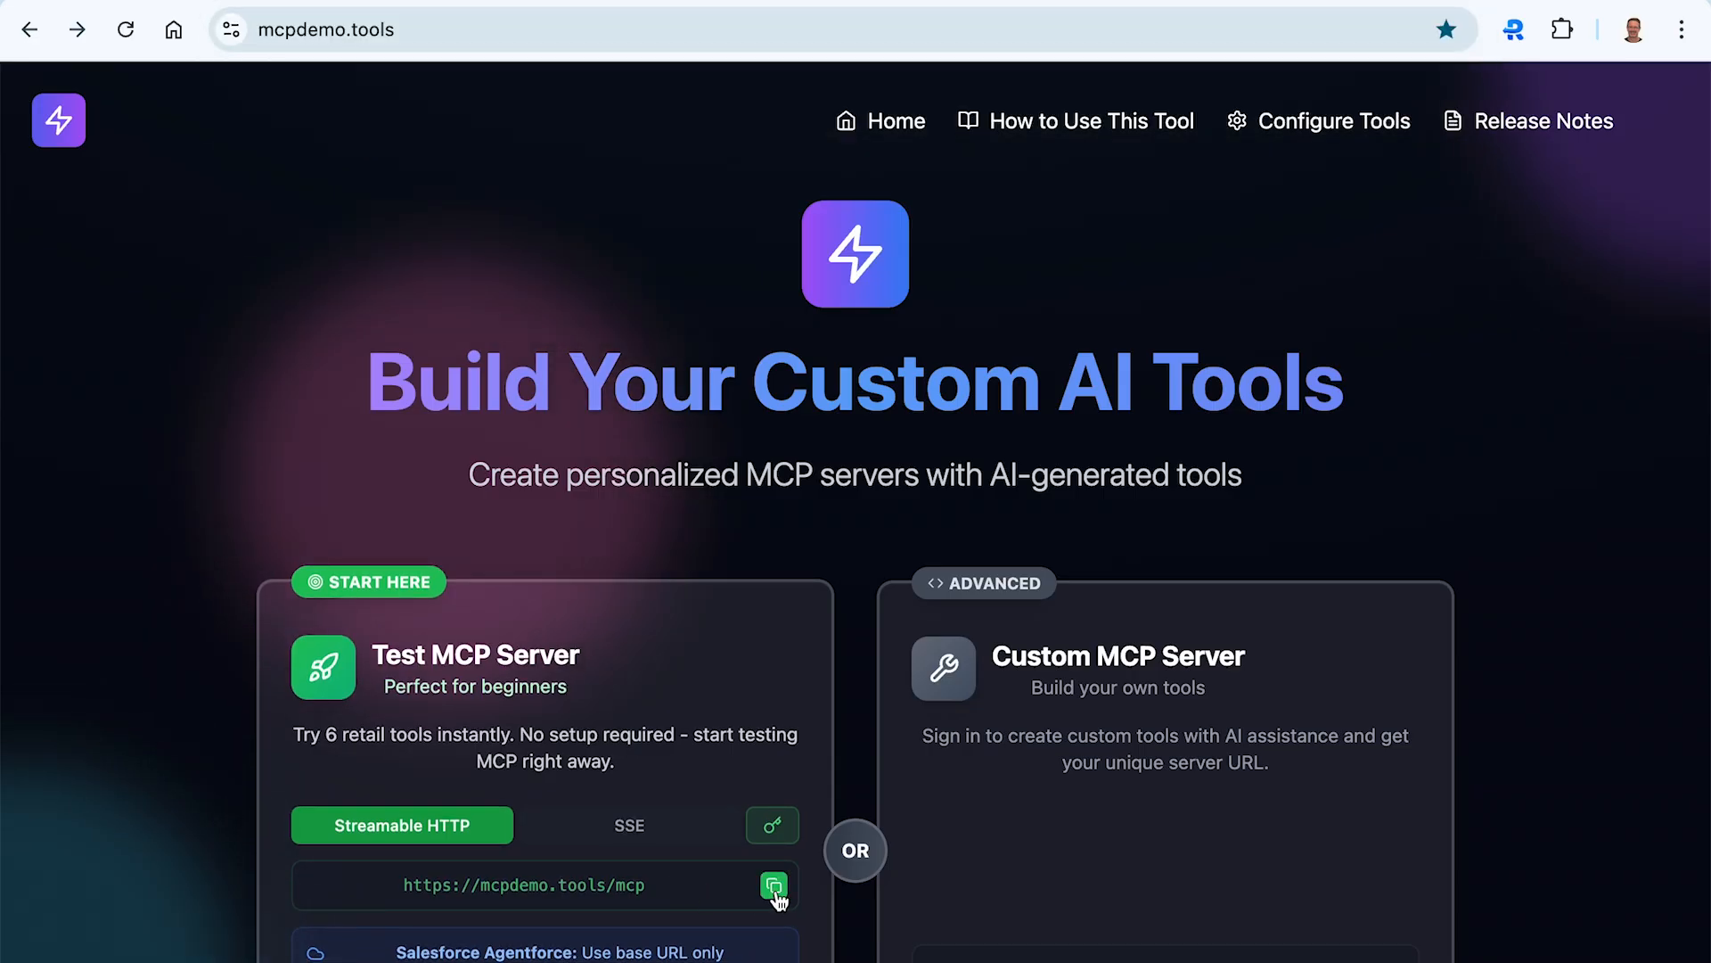
- Switch to Postman and open a new MCP request using the HTTP transport
key("super+Tab")
key("super+Tab")
key("super+Tab")
key("super+Tab")
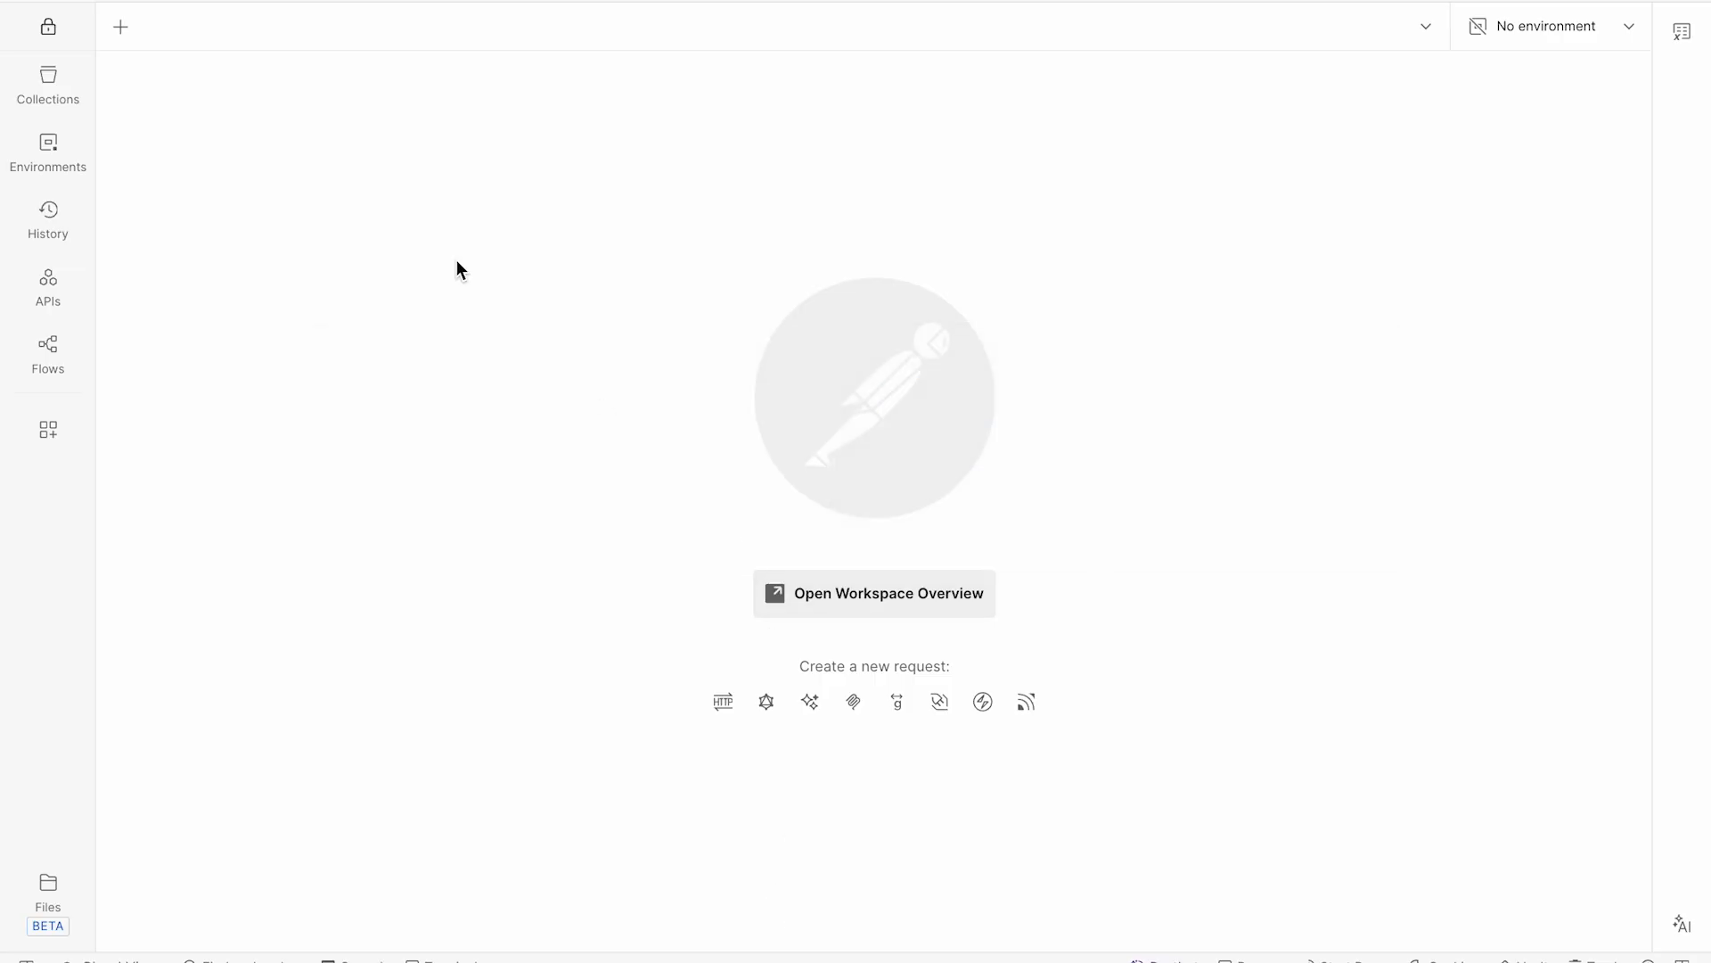
left_click(120, 27)
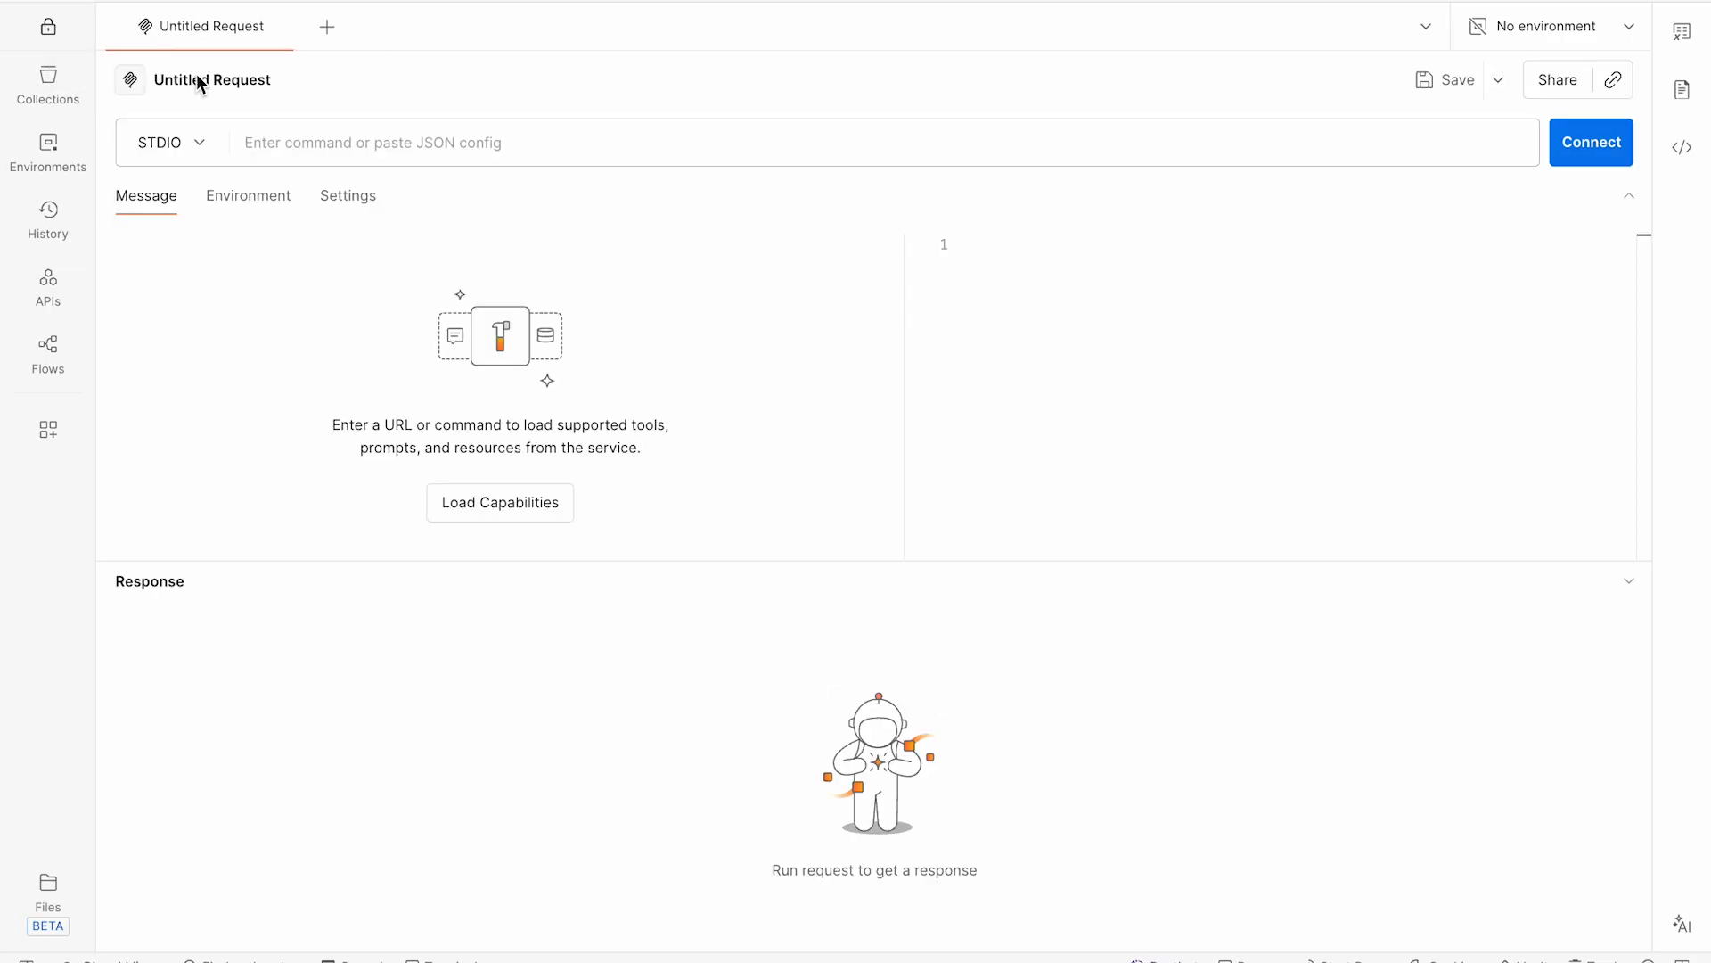
left_click(160, 142)
left_click(169, 236)
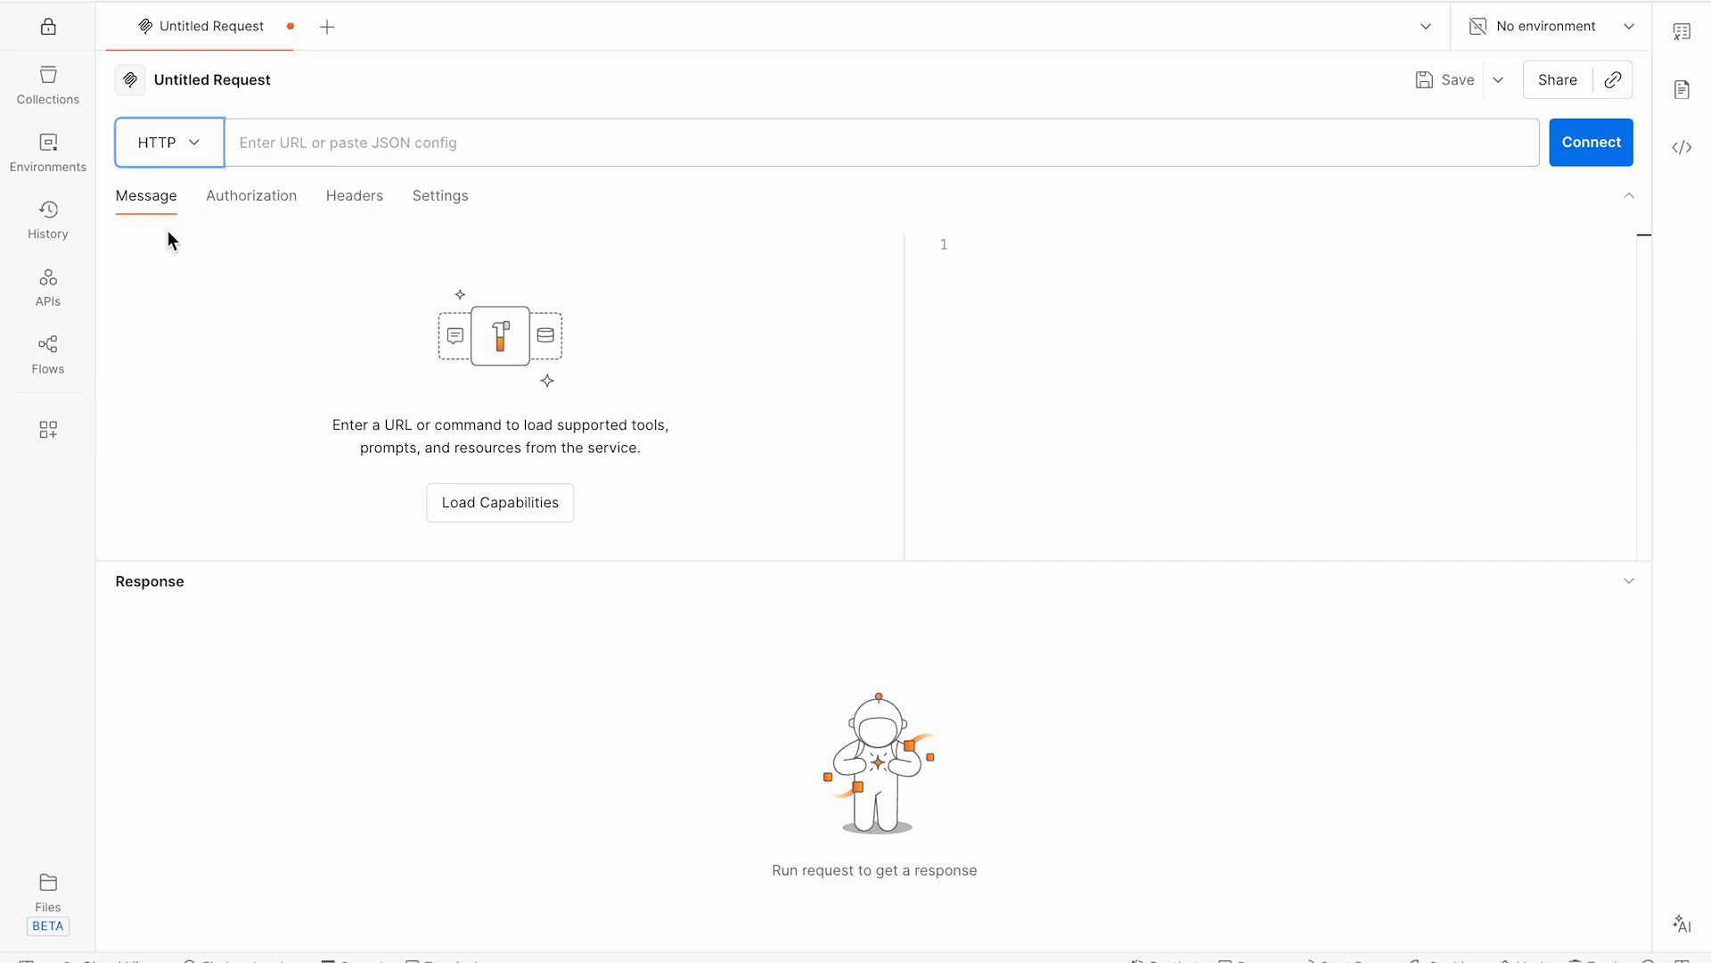
left_click(279, 142)
key("super+v")
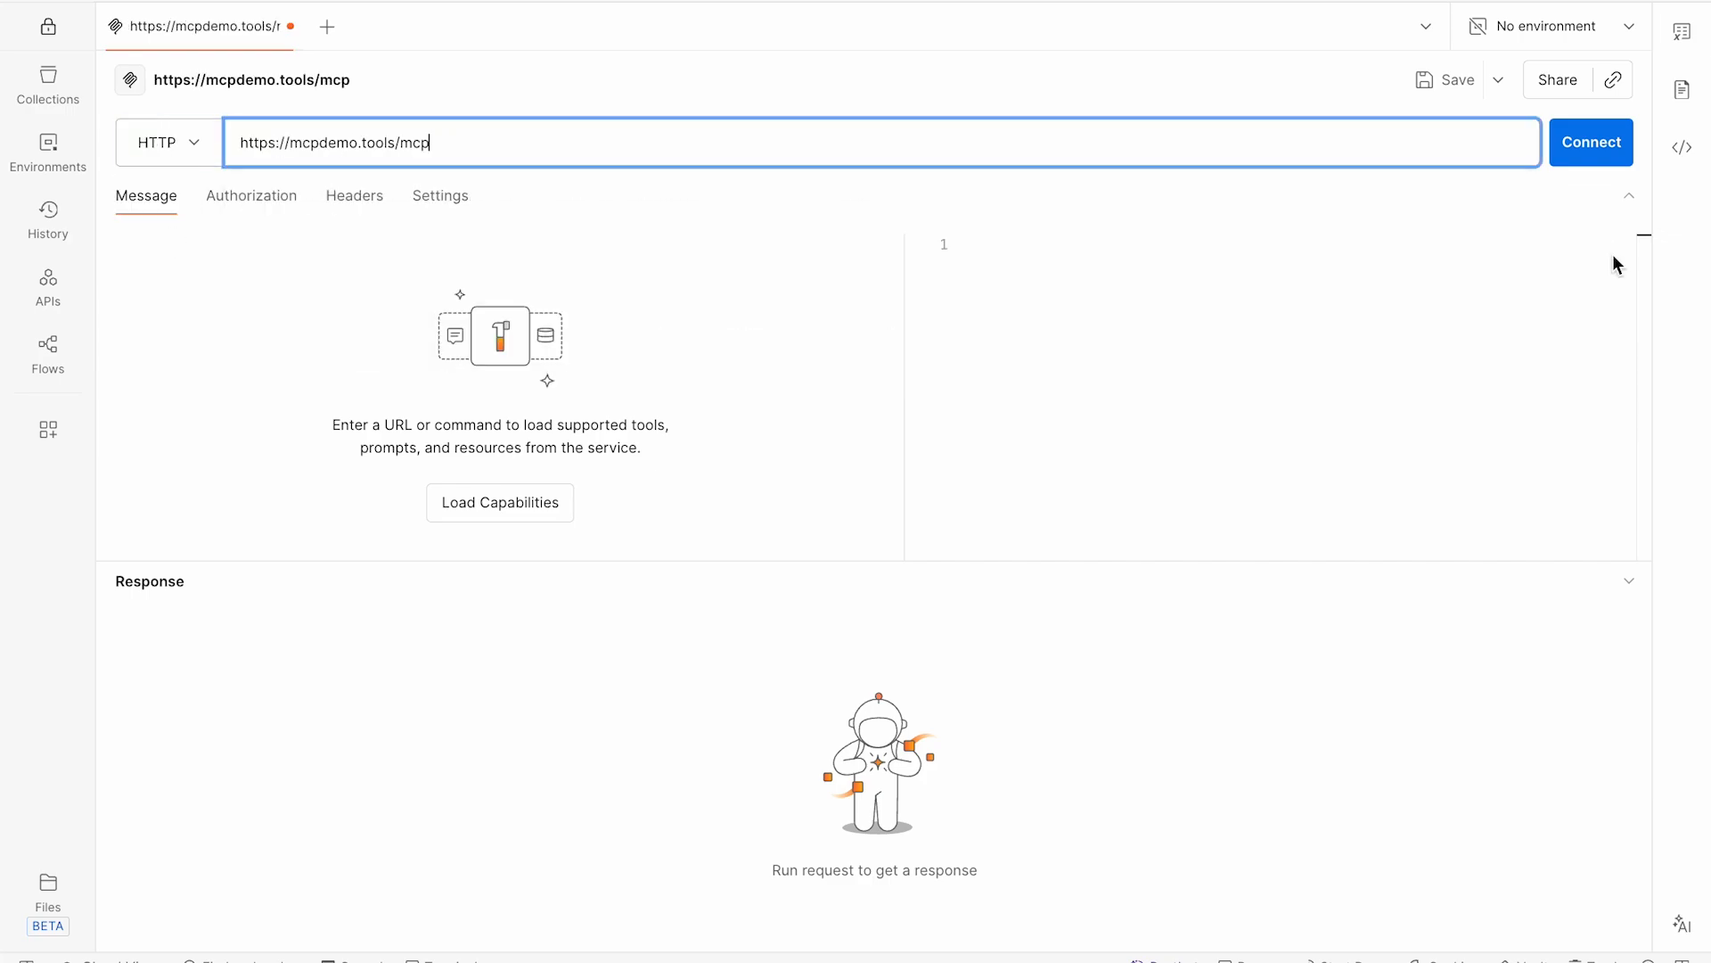
left_click(1593, 147)
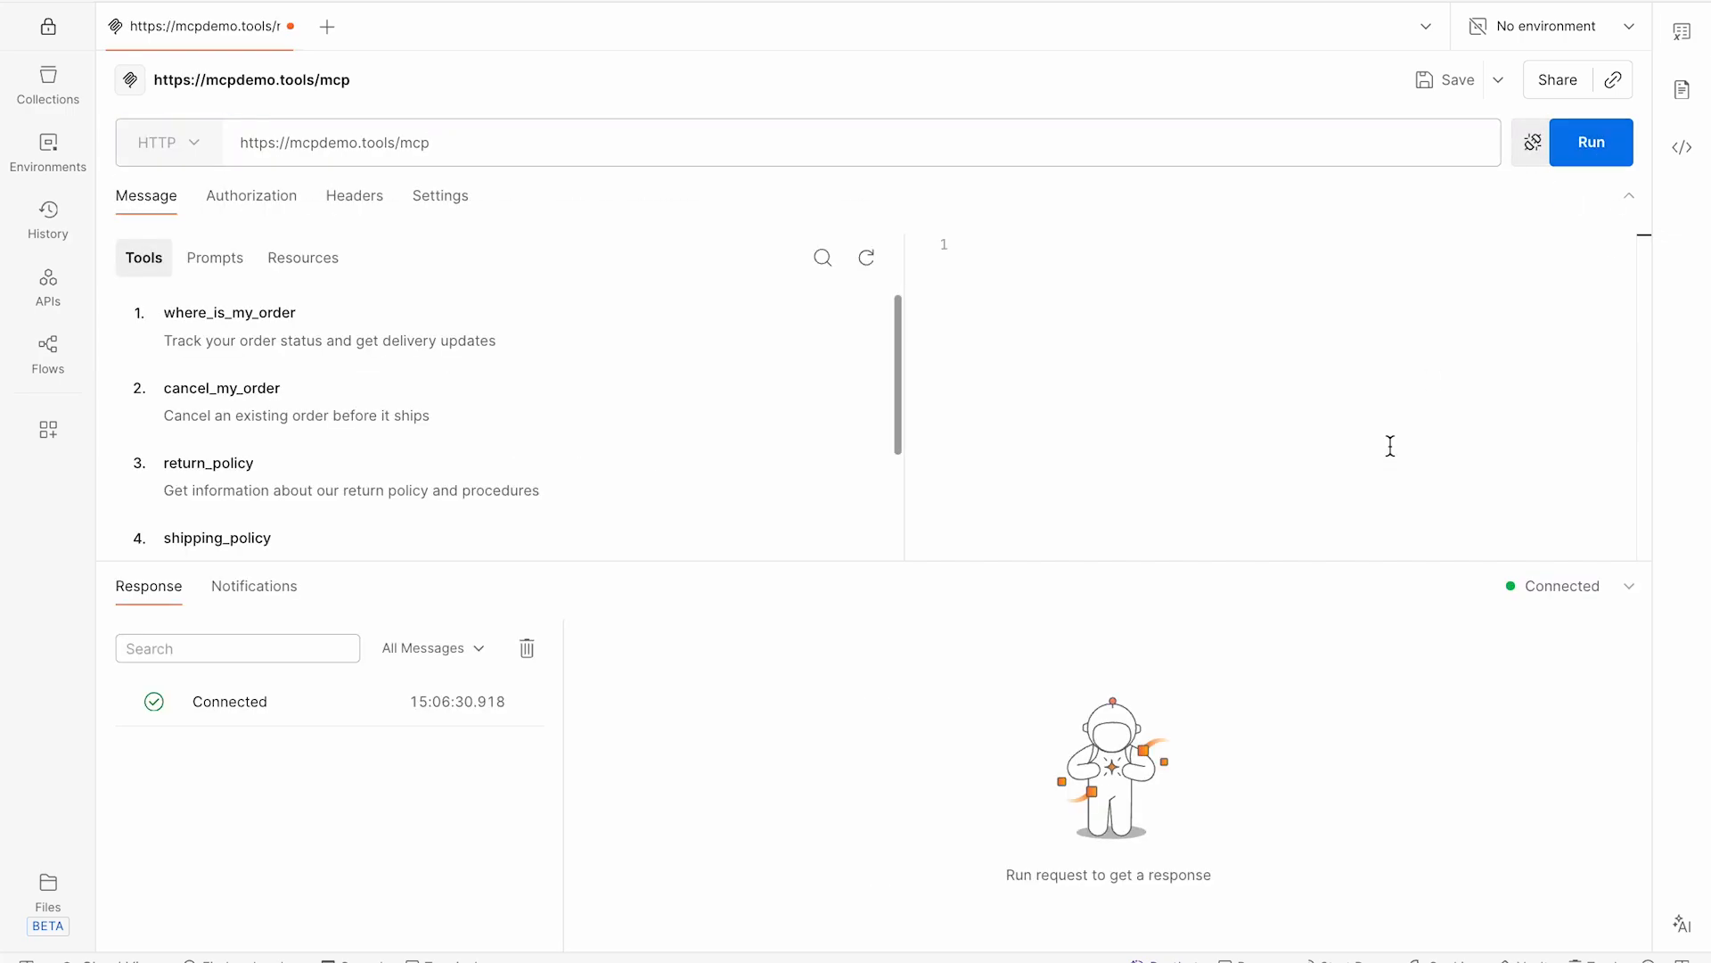
- Run the where_is_my_order tool with orderId 123
left_click(346, 356)
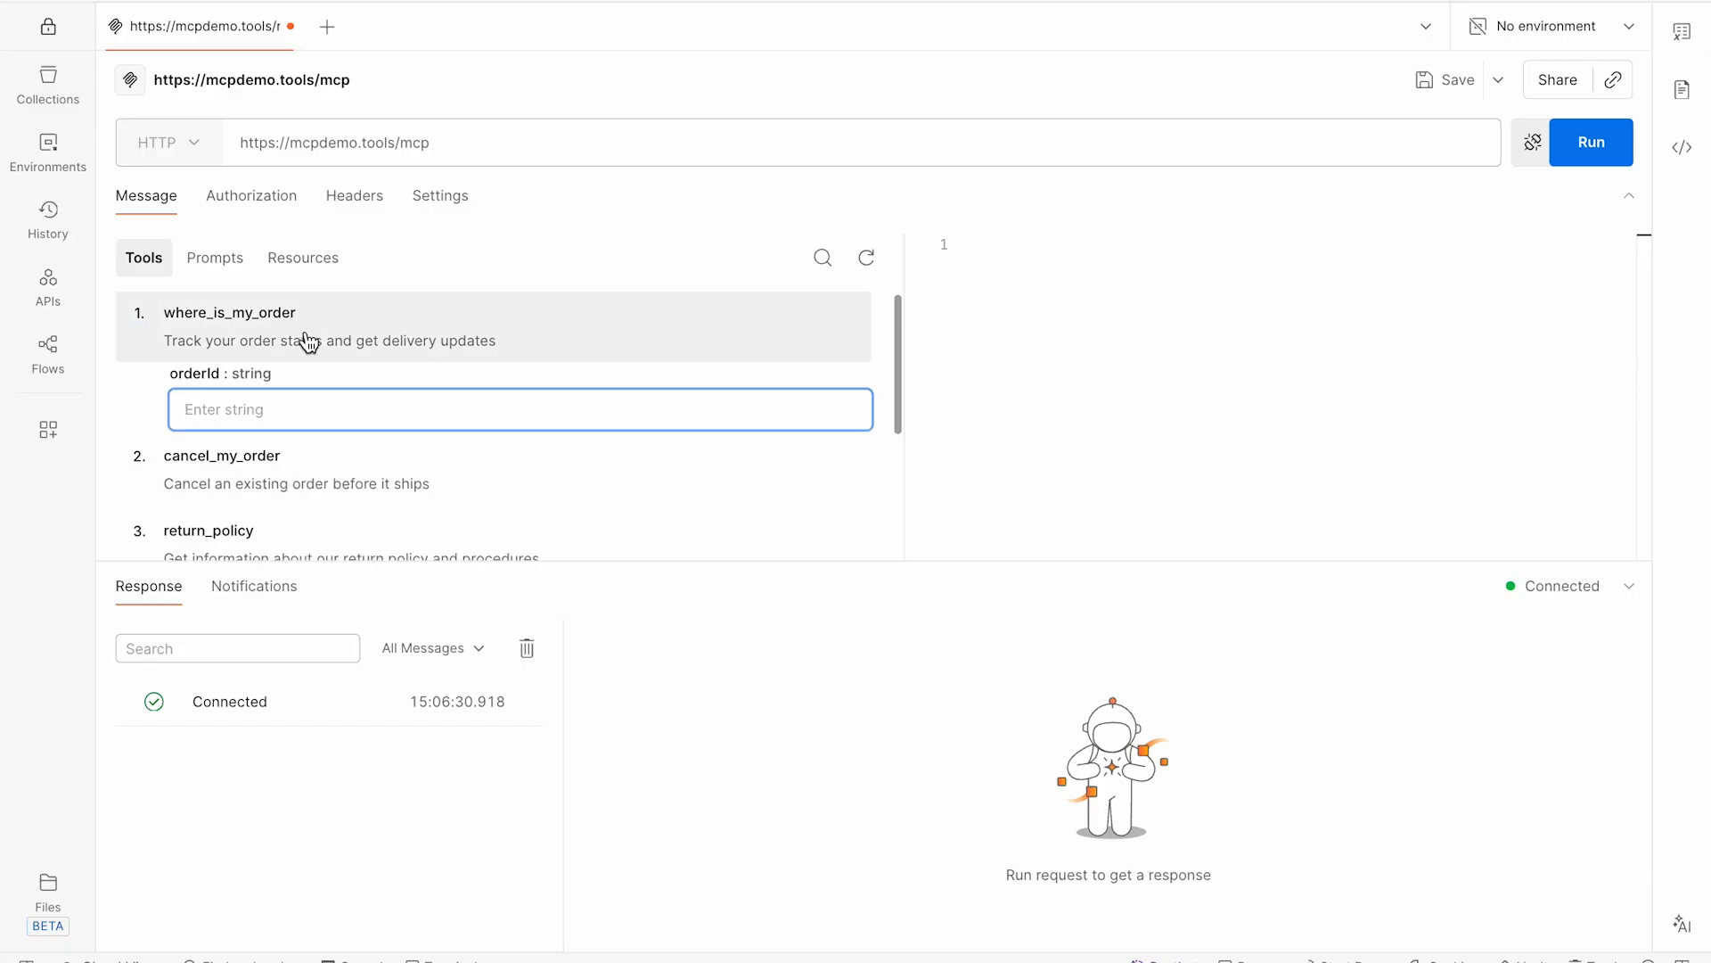
type("123")
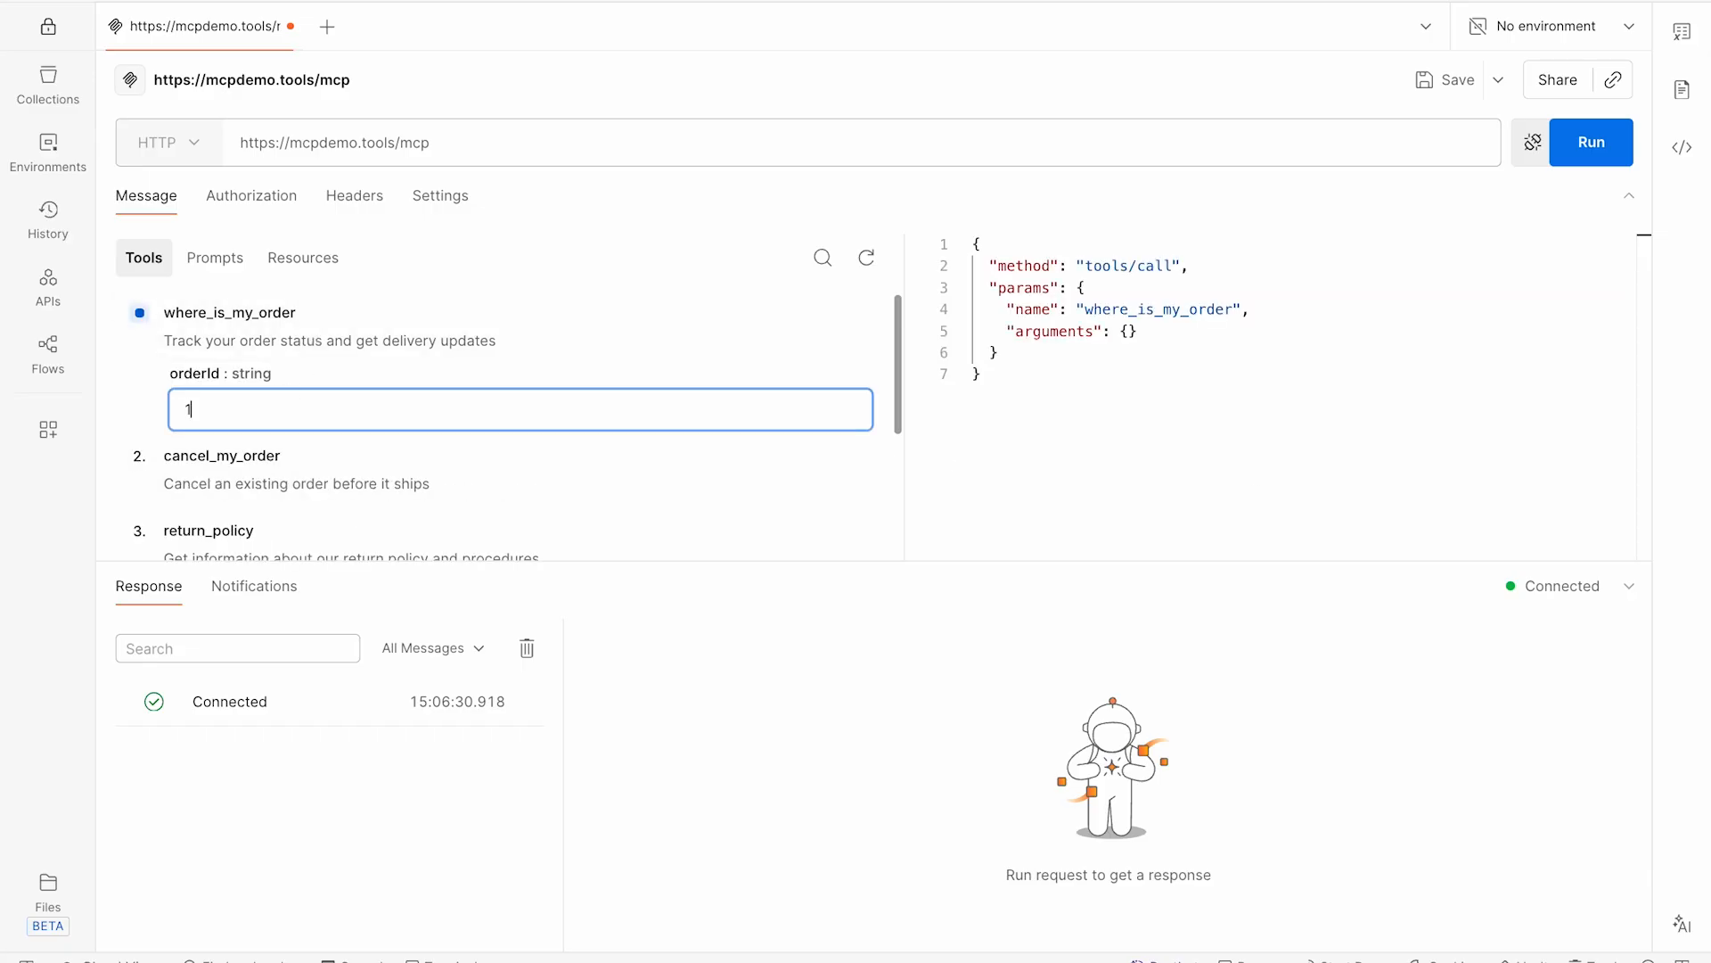
left_click(1592, 153)
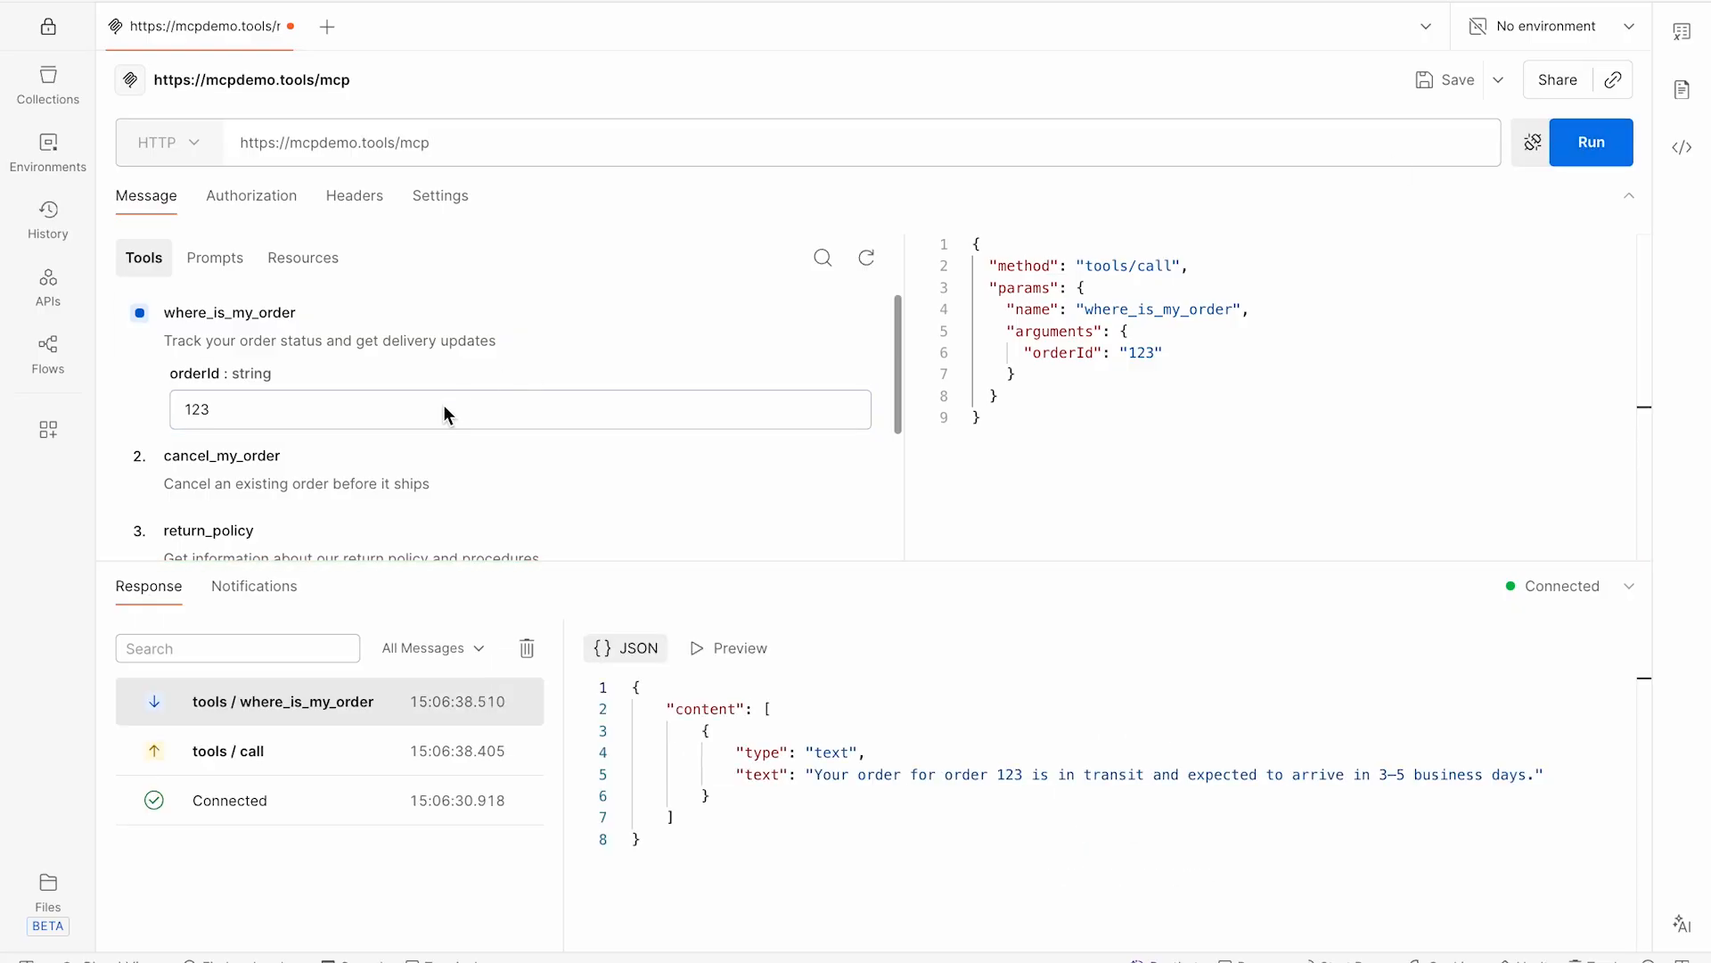
- Run the return_policy tool and browse the rest of the tool list
scroll(447, 413, "down", 2)
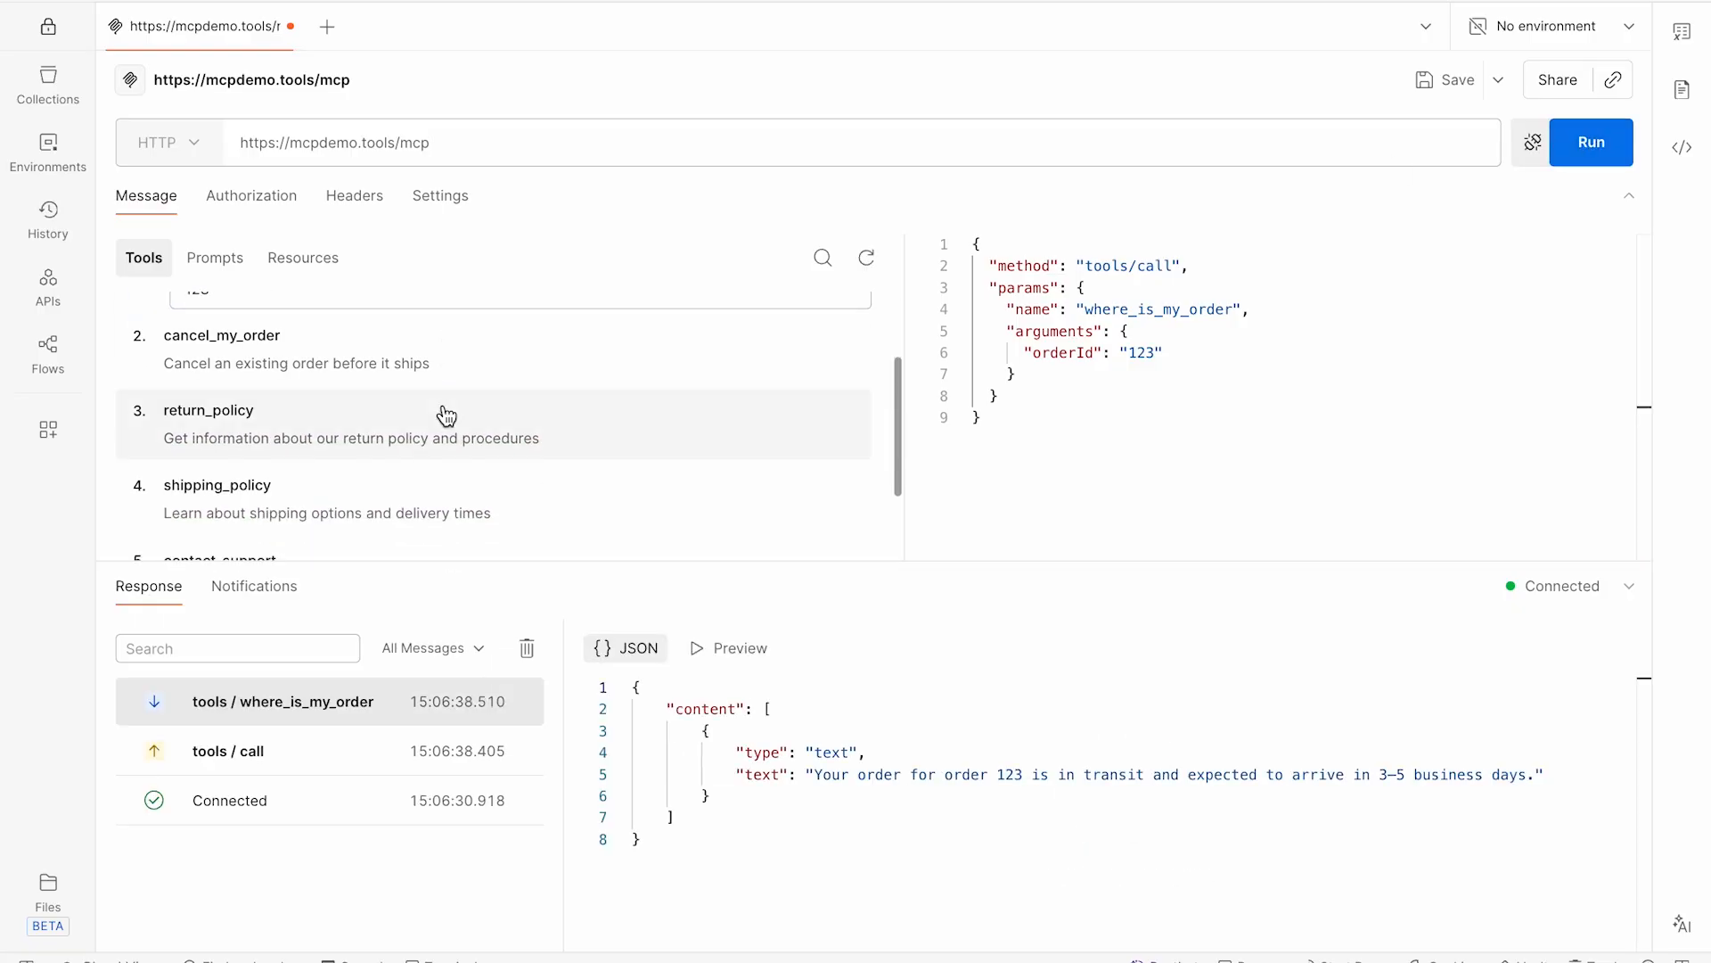
left_click(237, 441)
left_click(1586, 149)
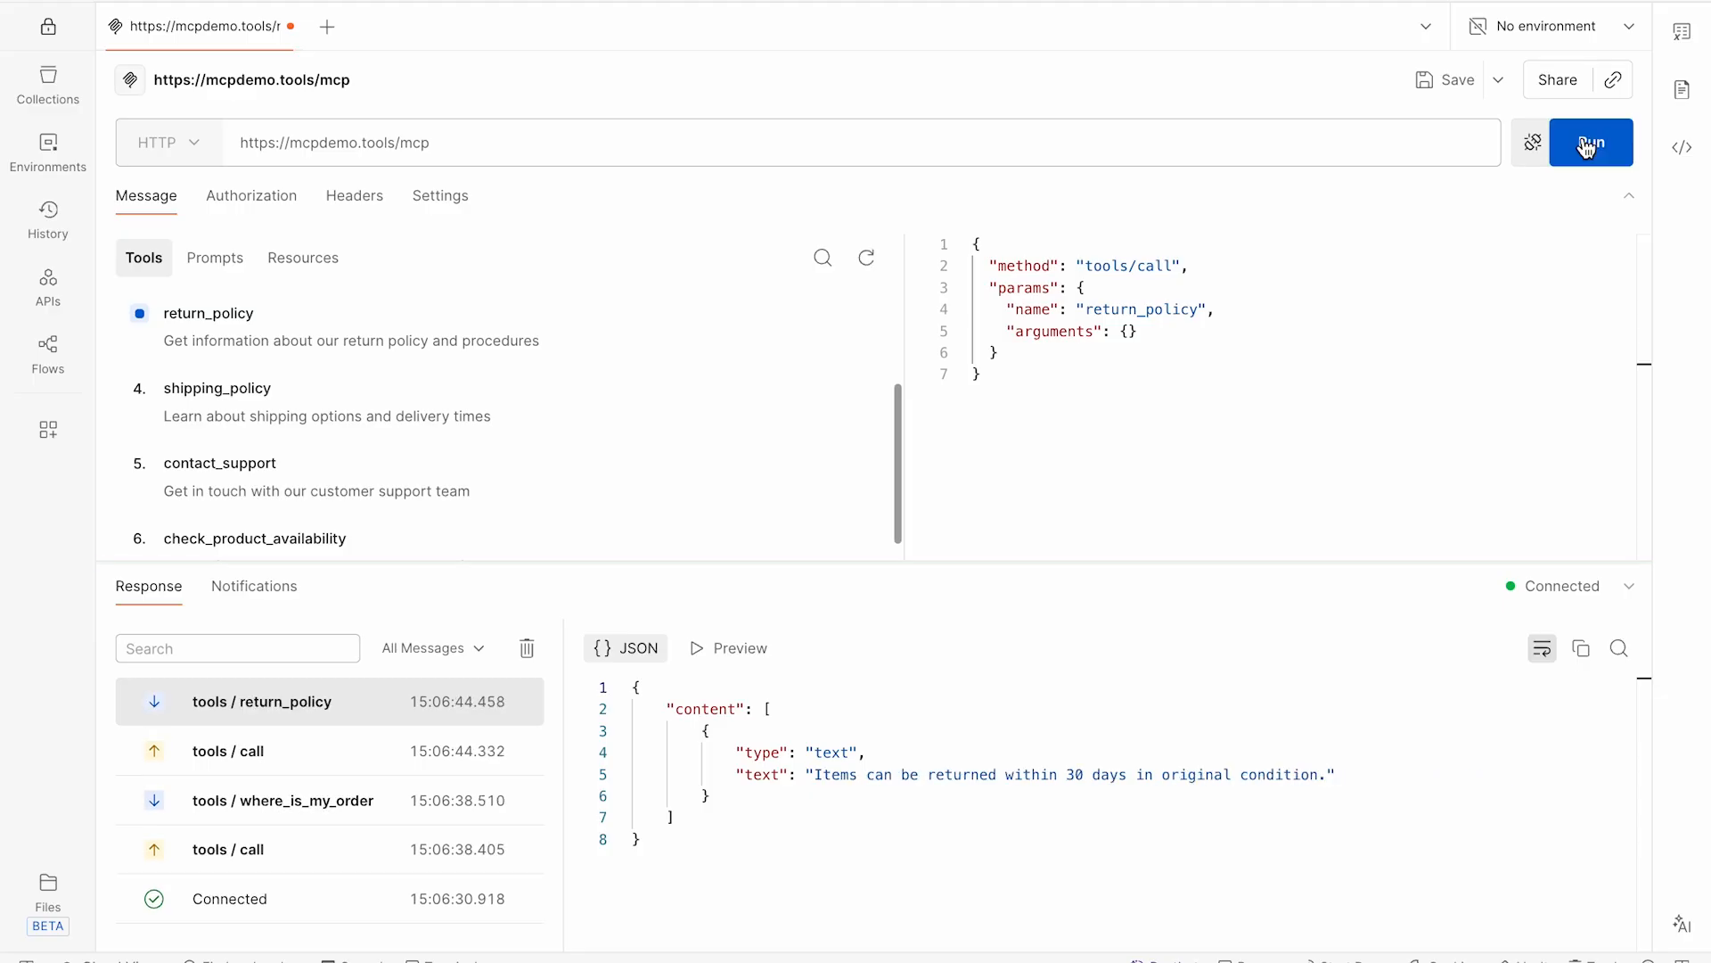
scroll(382, 456, "down", 1)
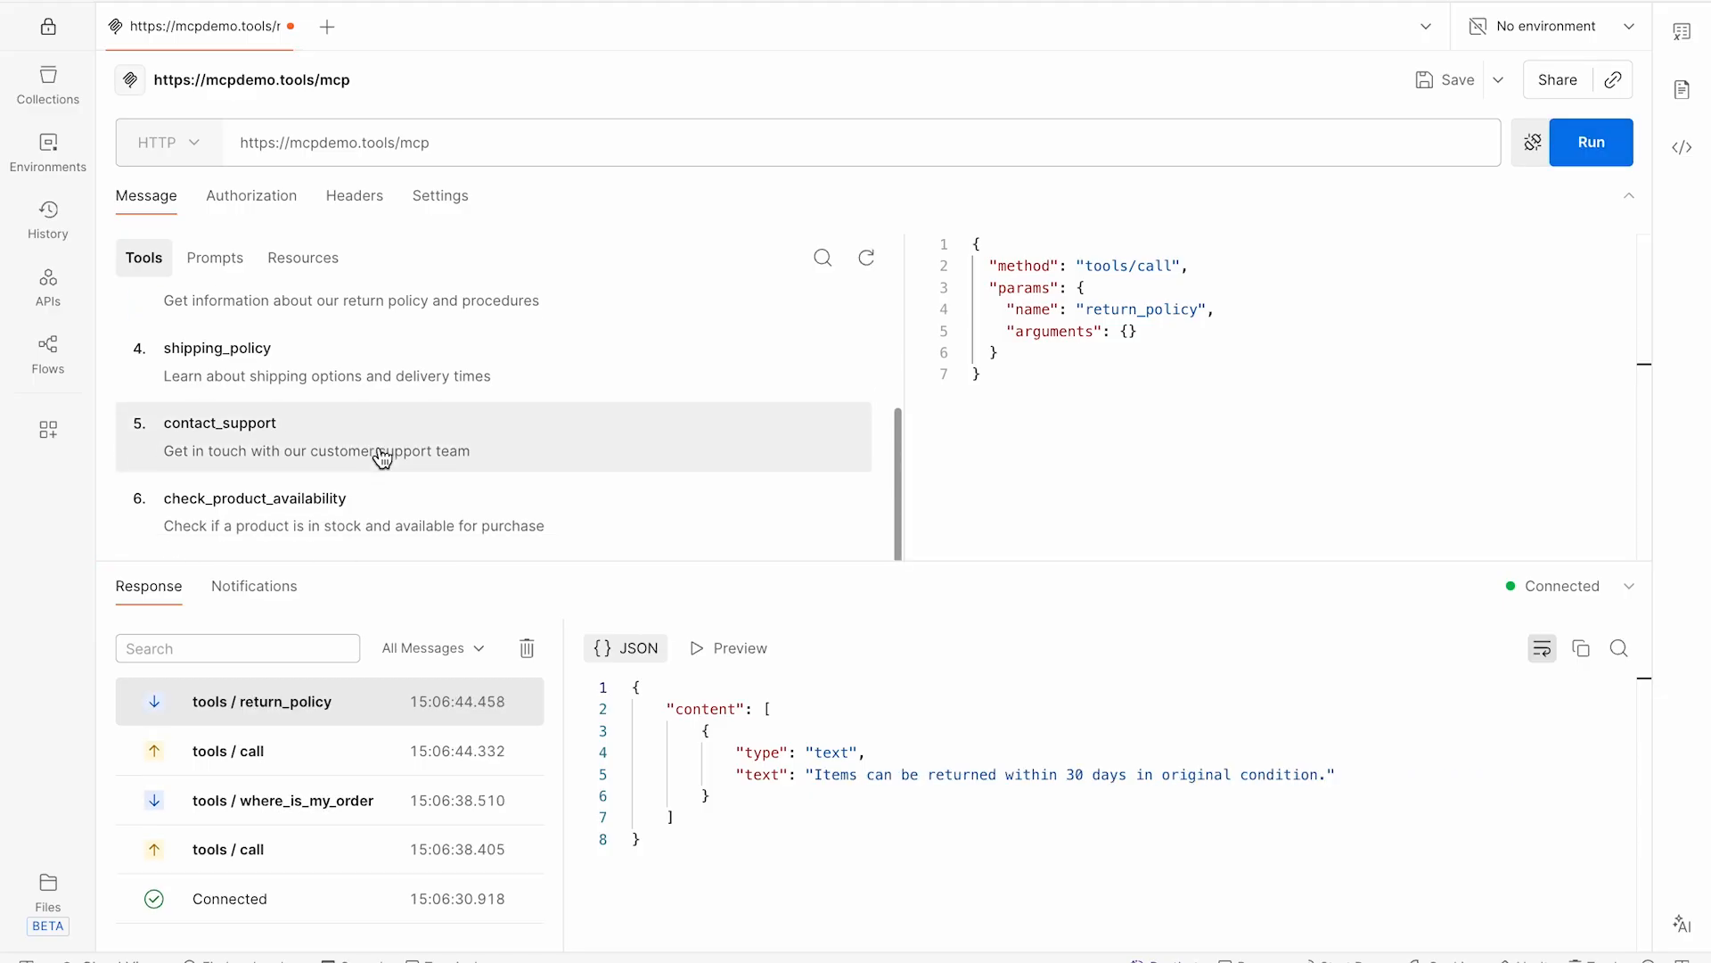
scroll(383, 457, "up", 3)
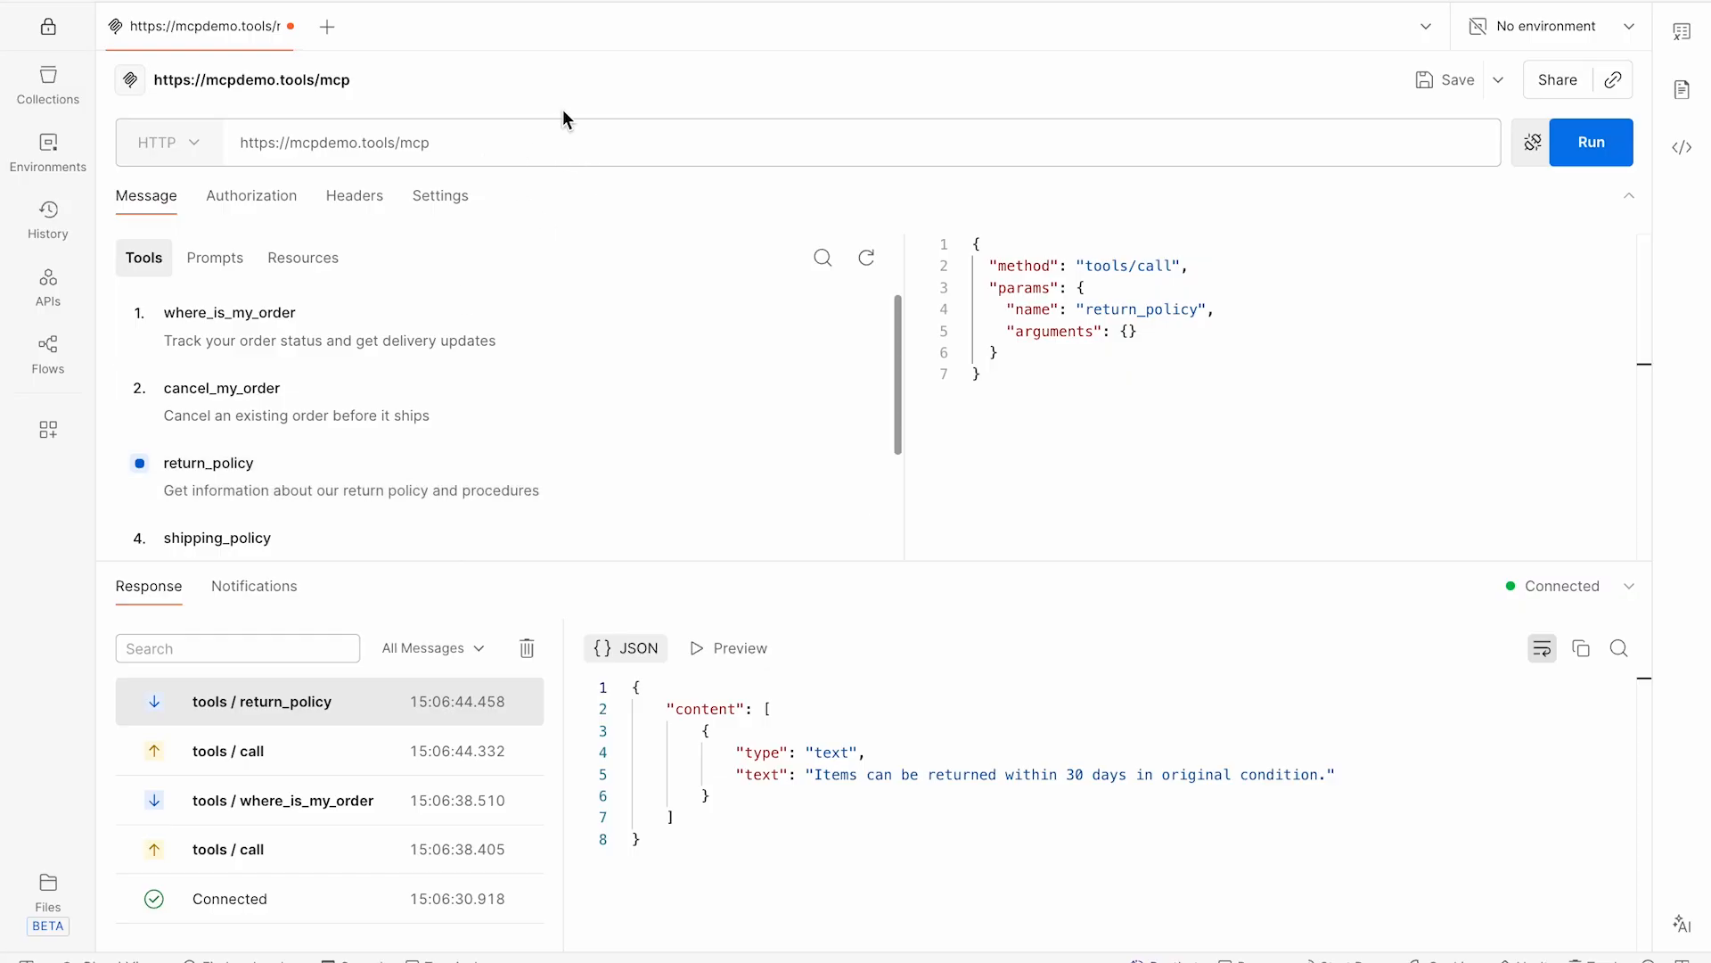
- Switch back to the Axway Designer projects page and dismiss the inactivity warning
key("super+Tab")
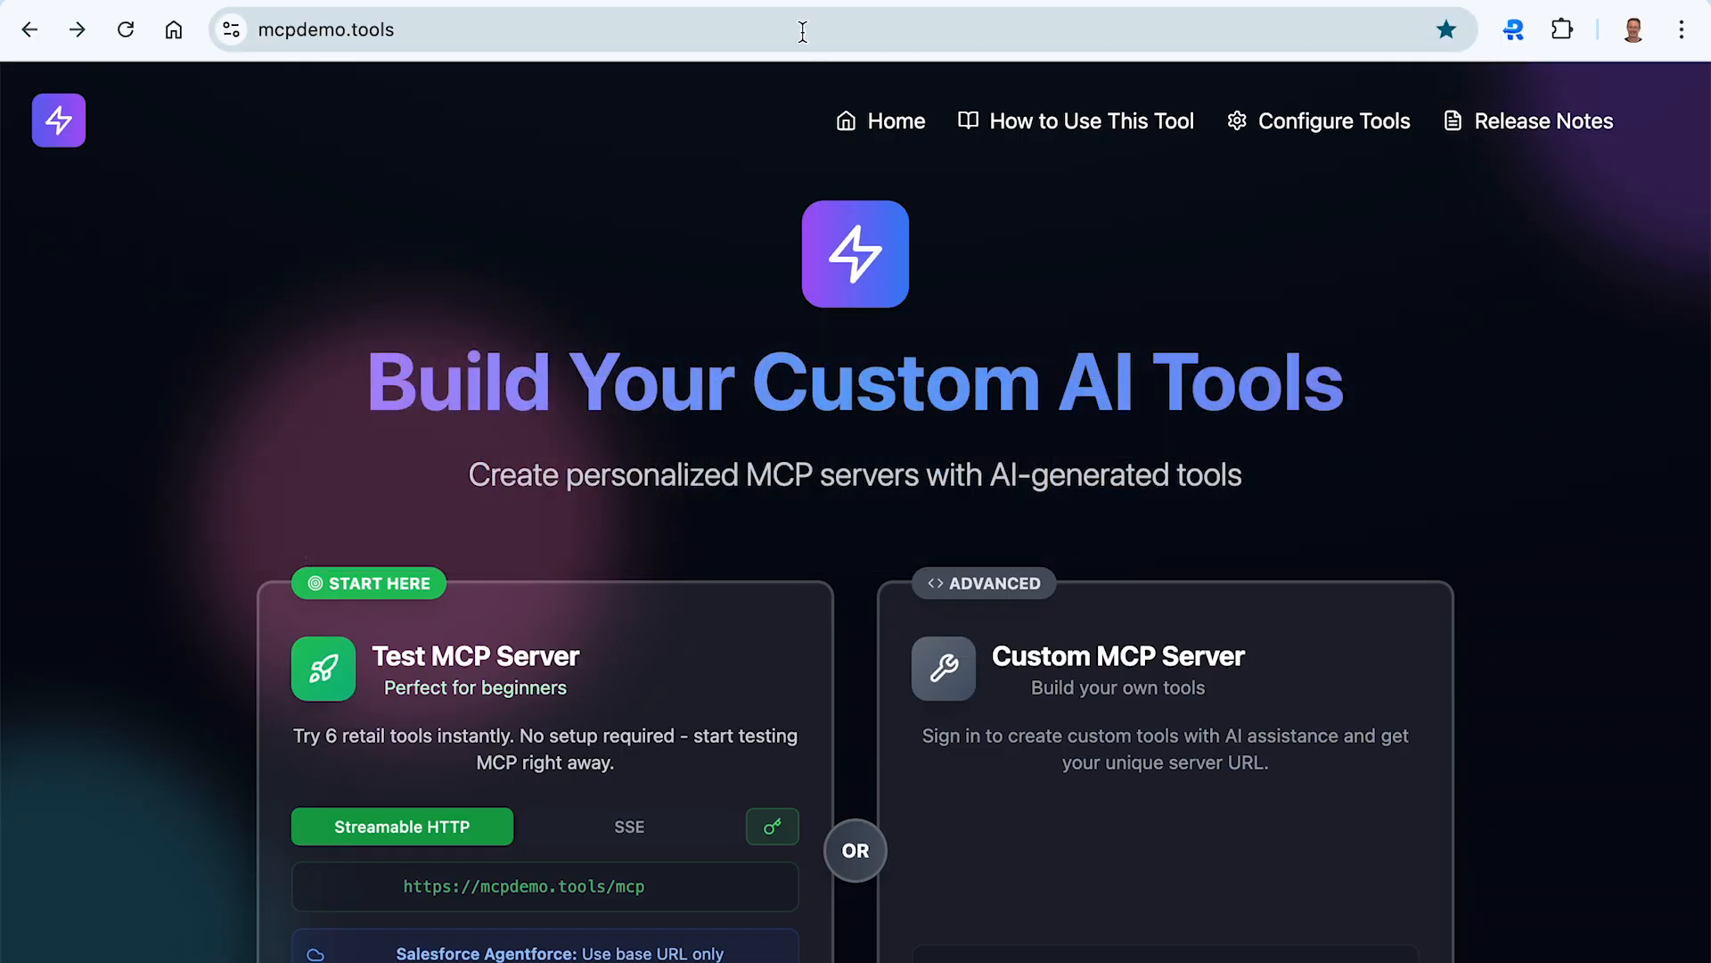
left_click(573, 1)
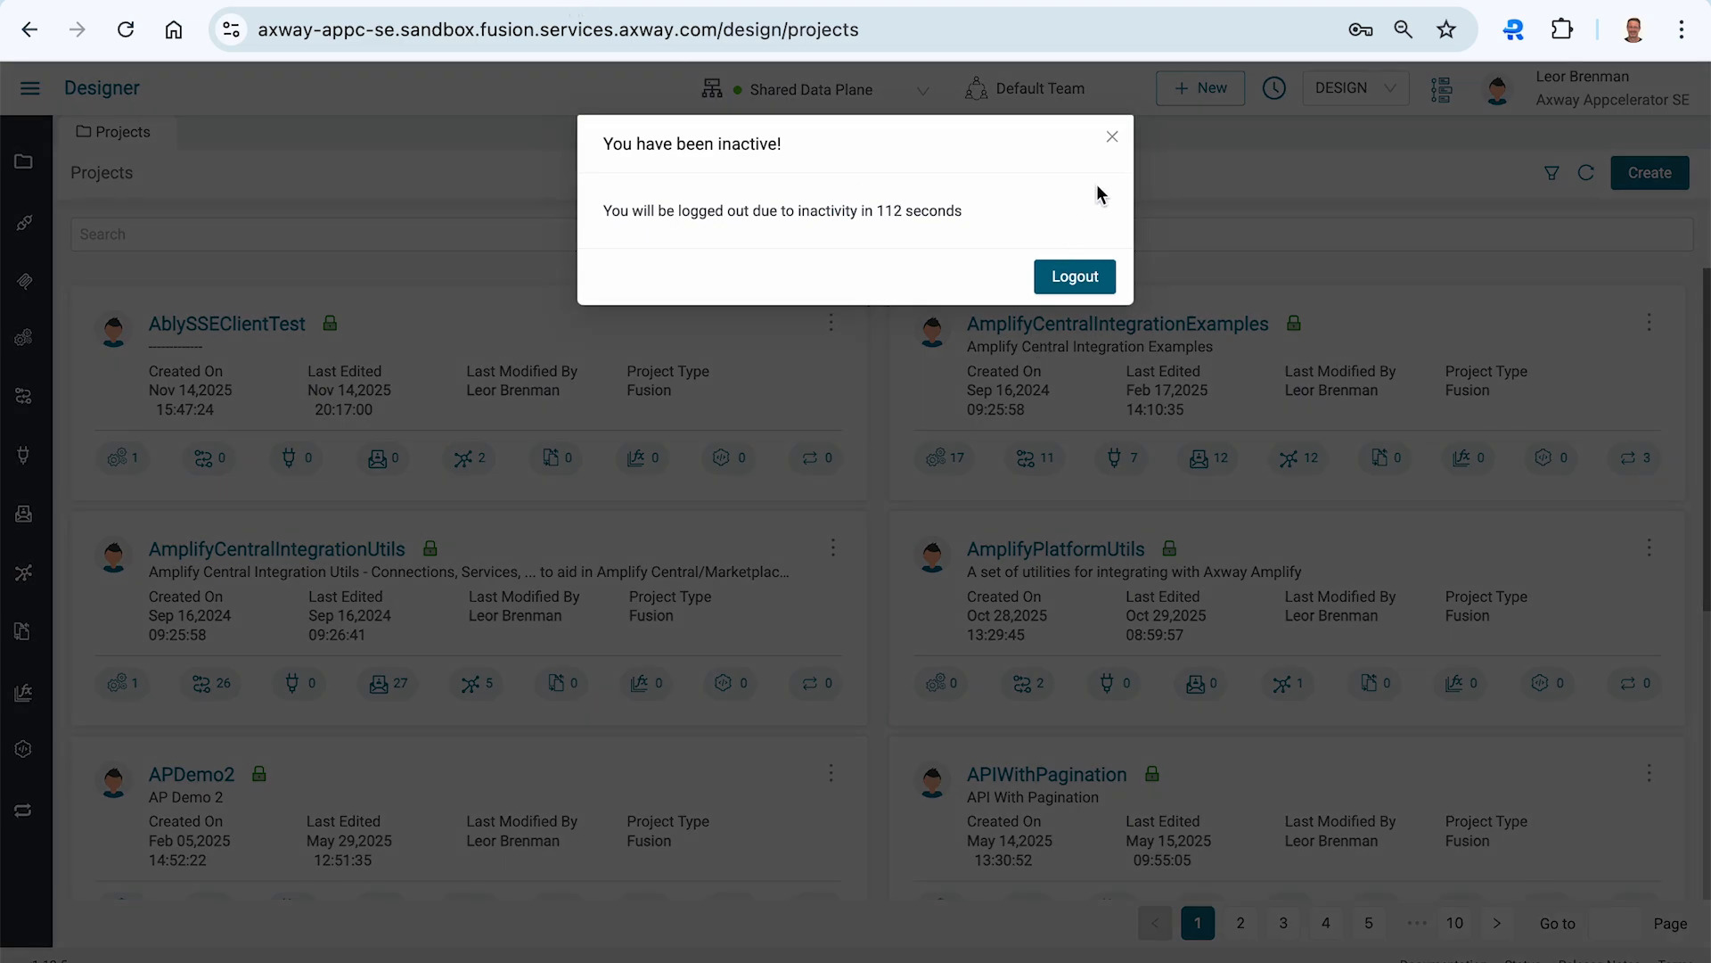
left_click(1112, 138)
- Create a new project named HelloMCPServerProxy with a project type selected
left_click(1650, 173)
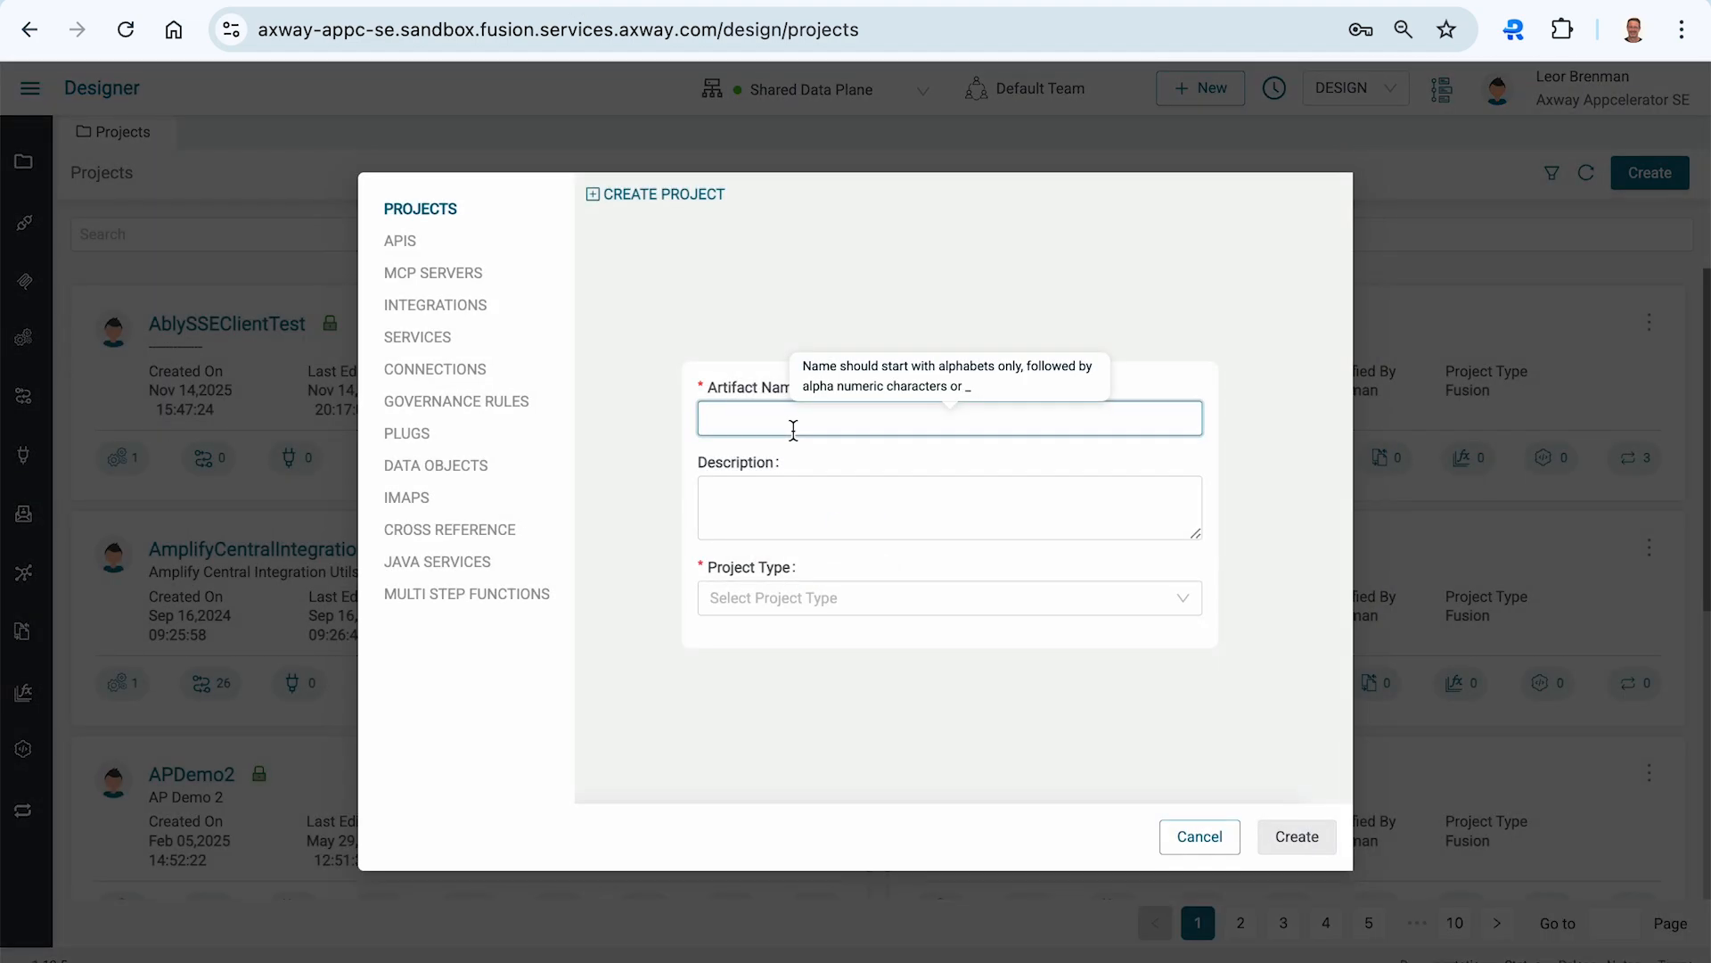
type("HelloMCPSerfver")
left_click(874, 595)
left_click(857, 635)
left_click(1302, 839)
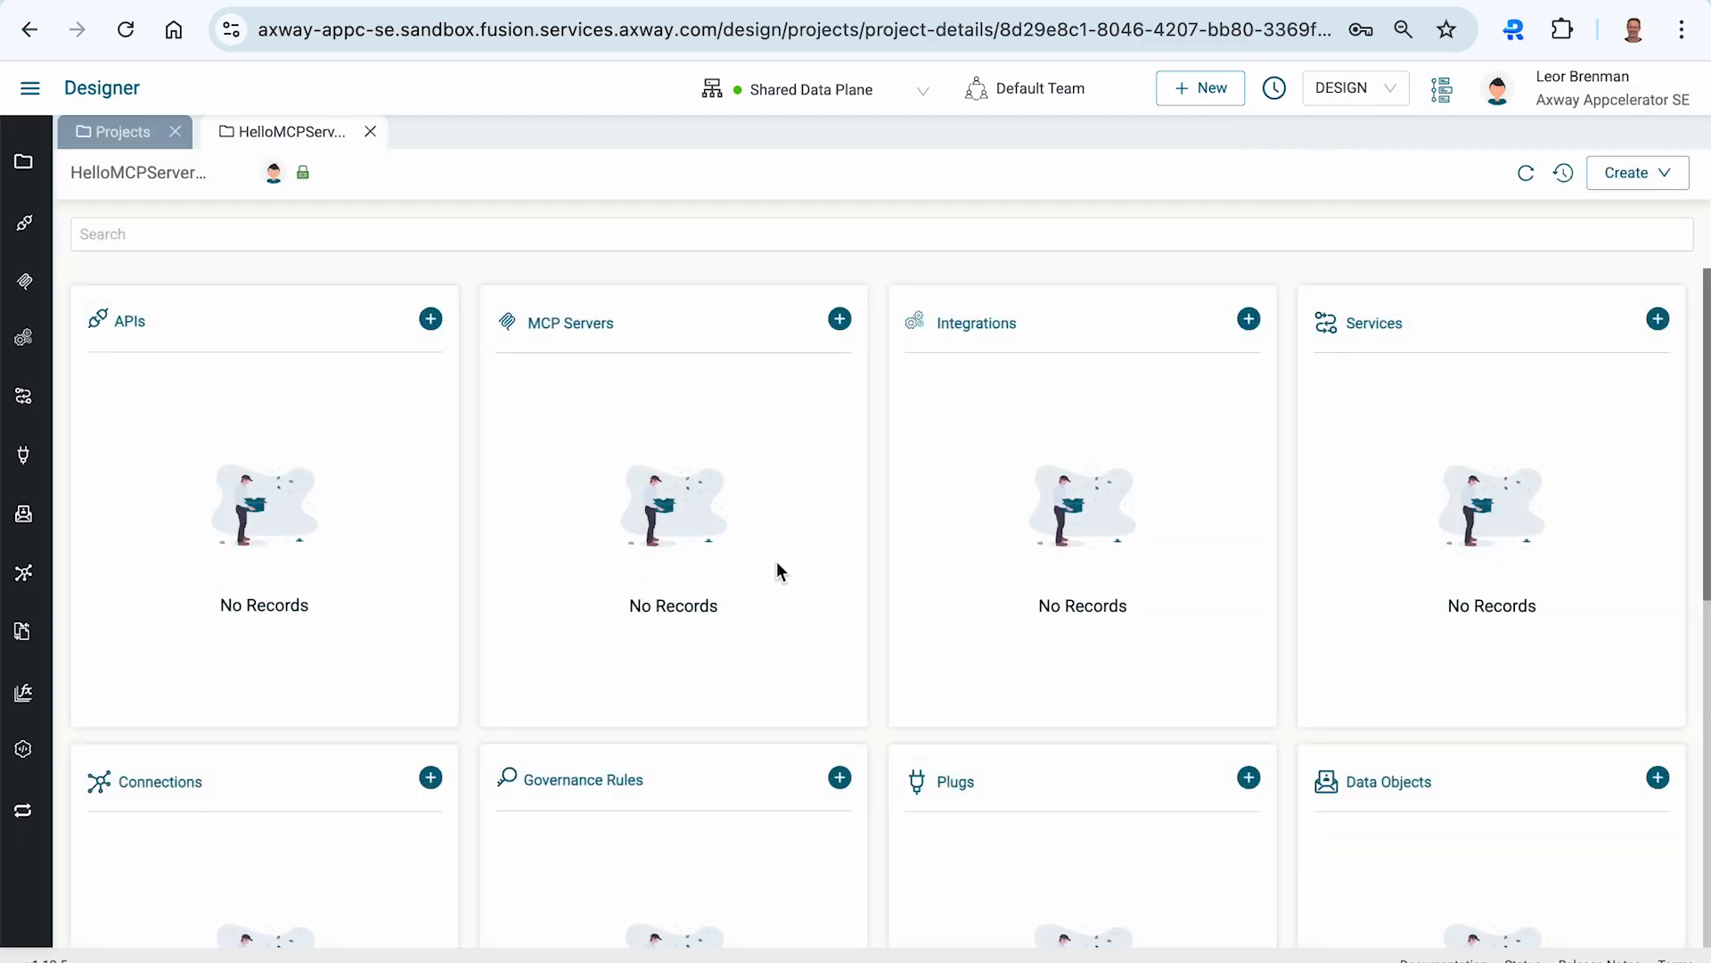
- Add an MCP server to the project using the External MCP Server method, named RetailMCPServer
left_click(840, 320)
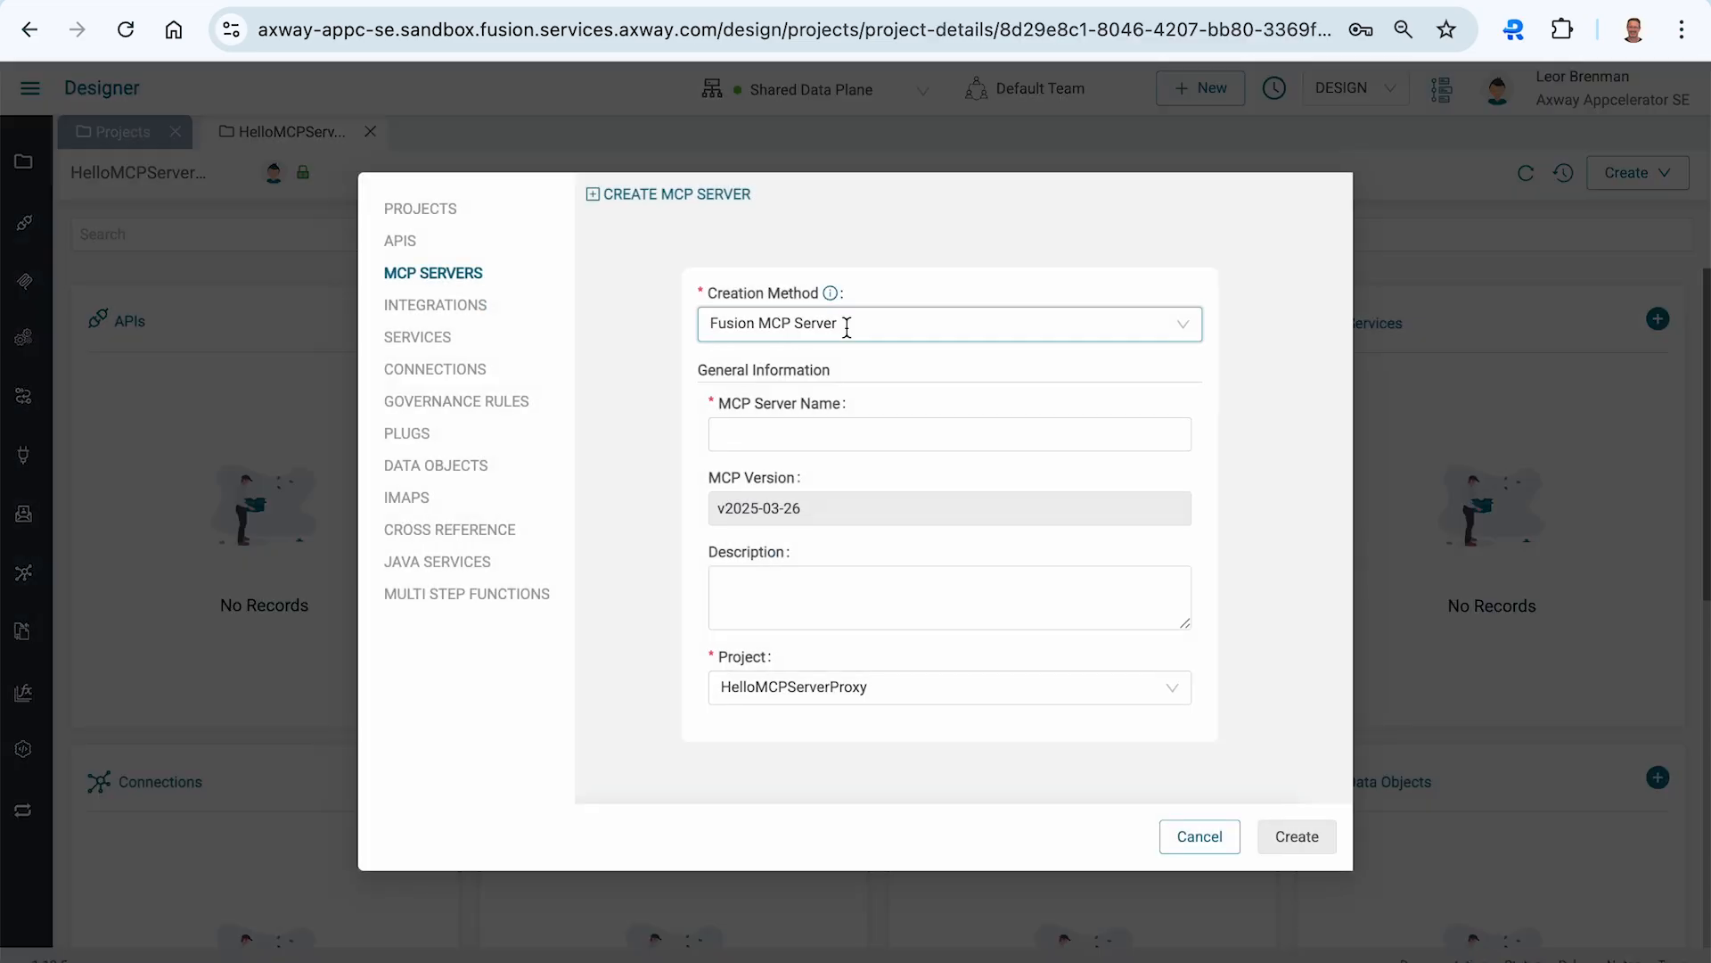
left_click(798, 323)
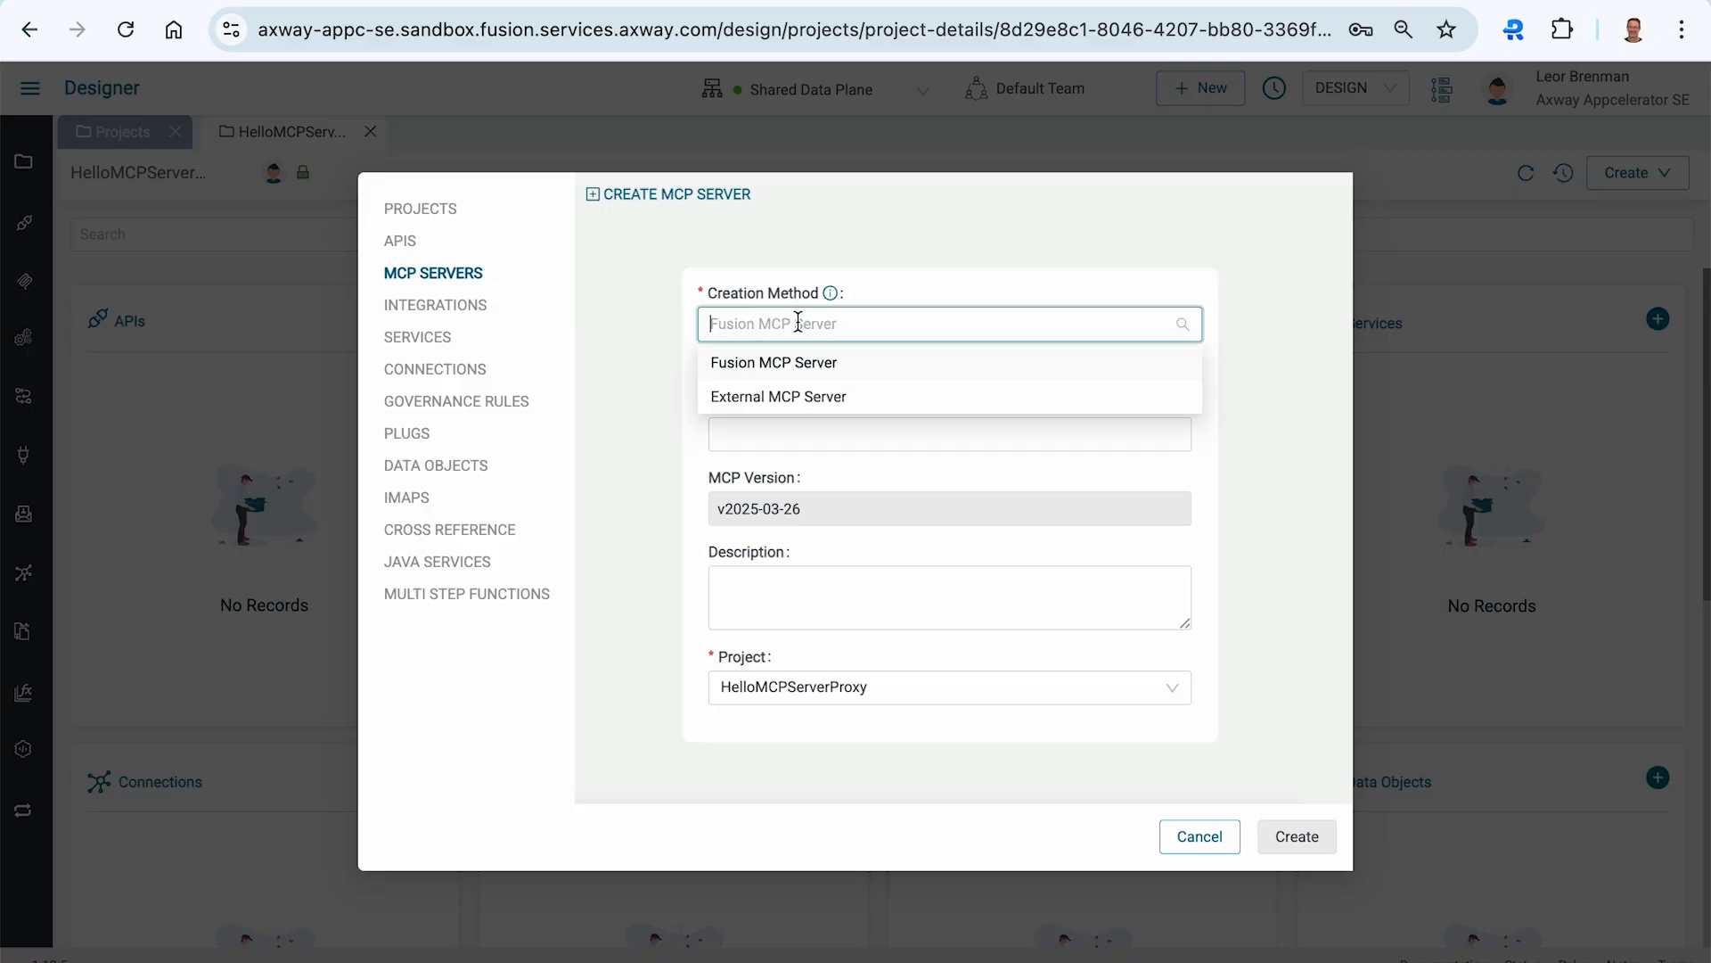
left_click(800, 406)
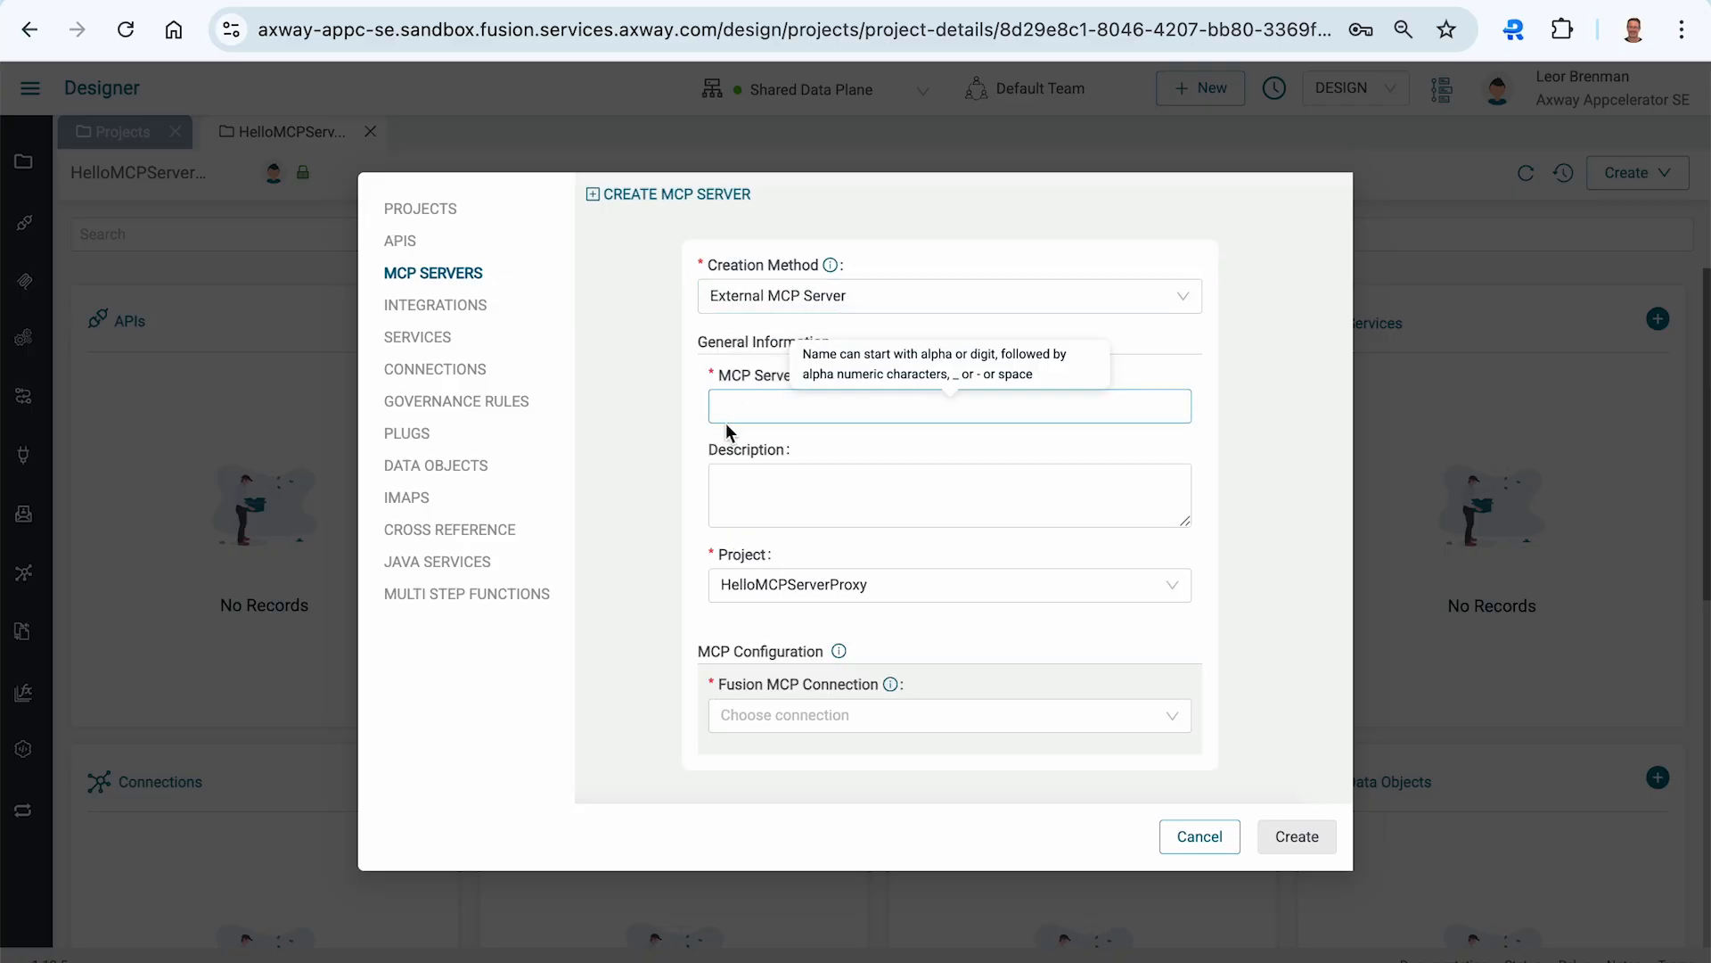
left_click(767, 420)
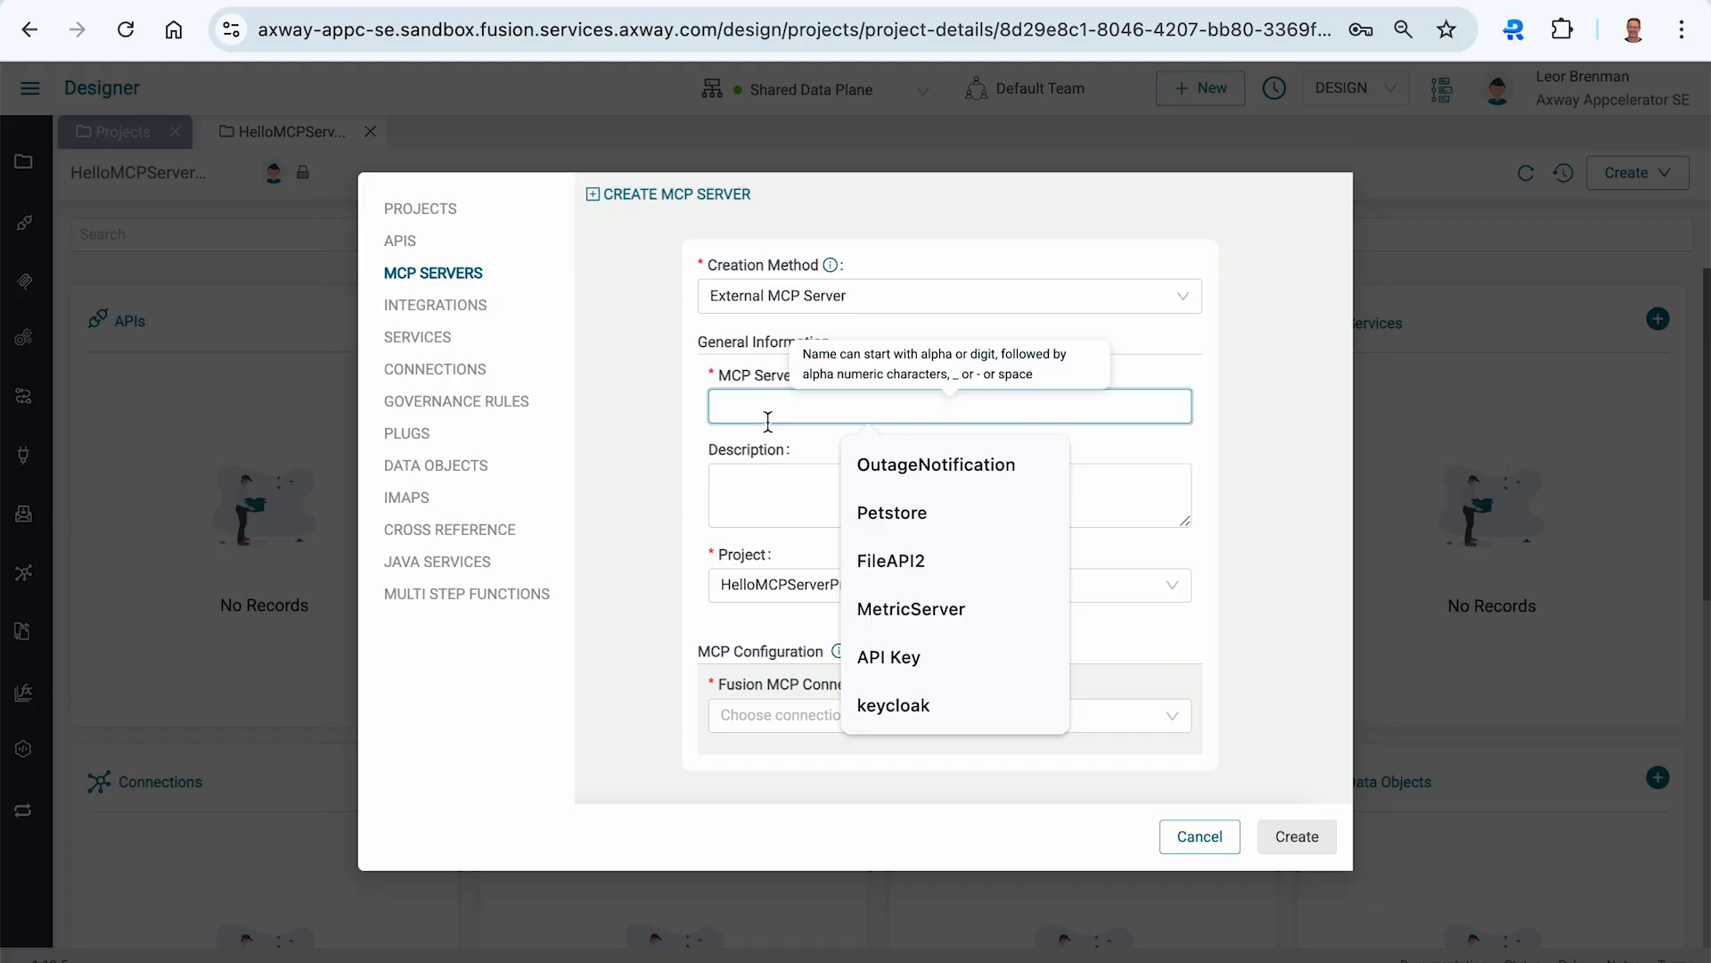
type("Retai")
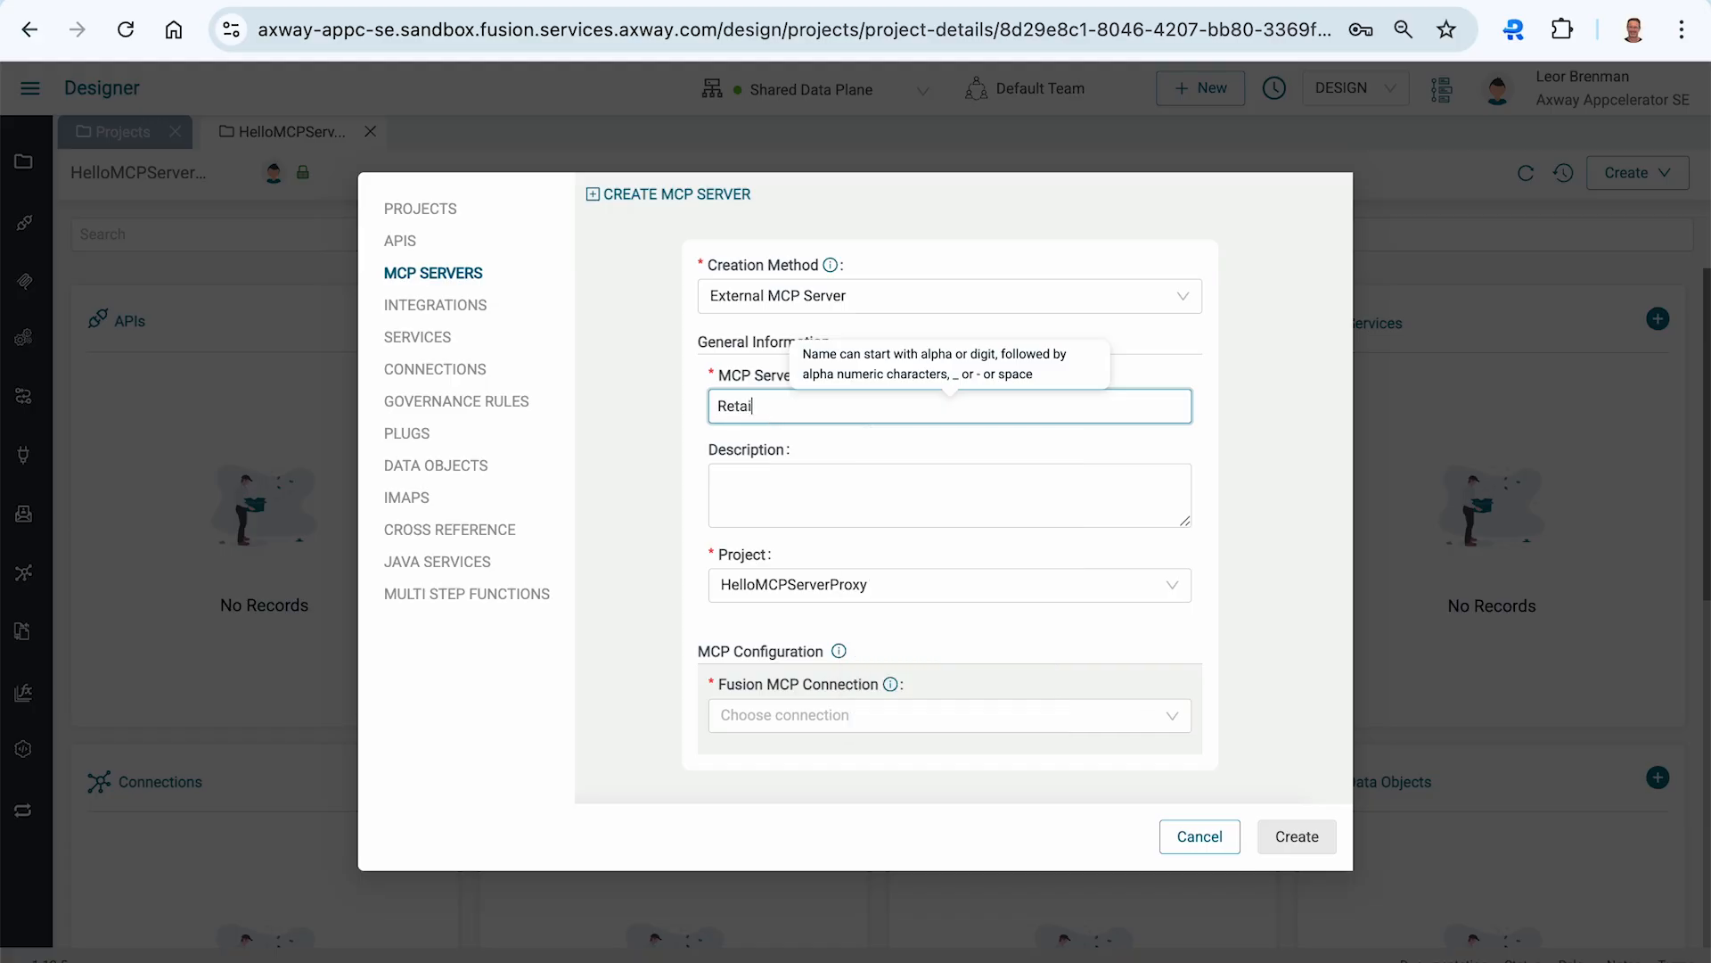
type("lMCPSerfv")
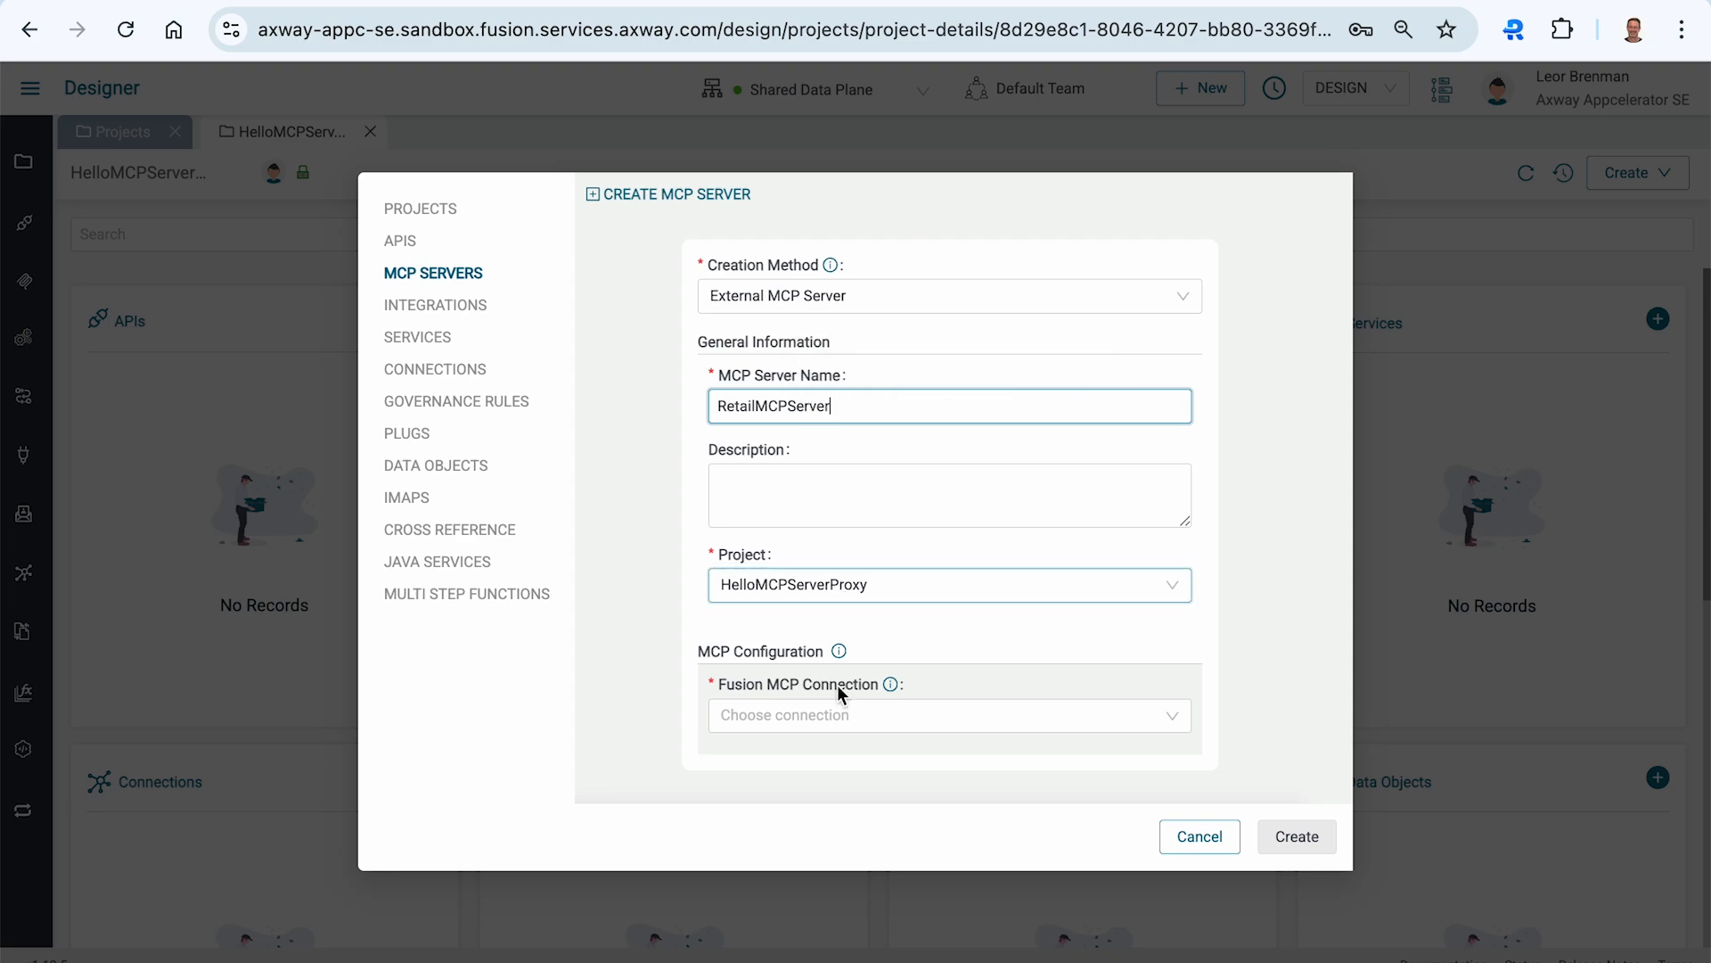
- Create a new Fusion MCP connection named anMCPServer from the connection picker
left_click(801, 716)
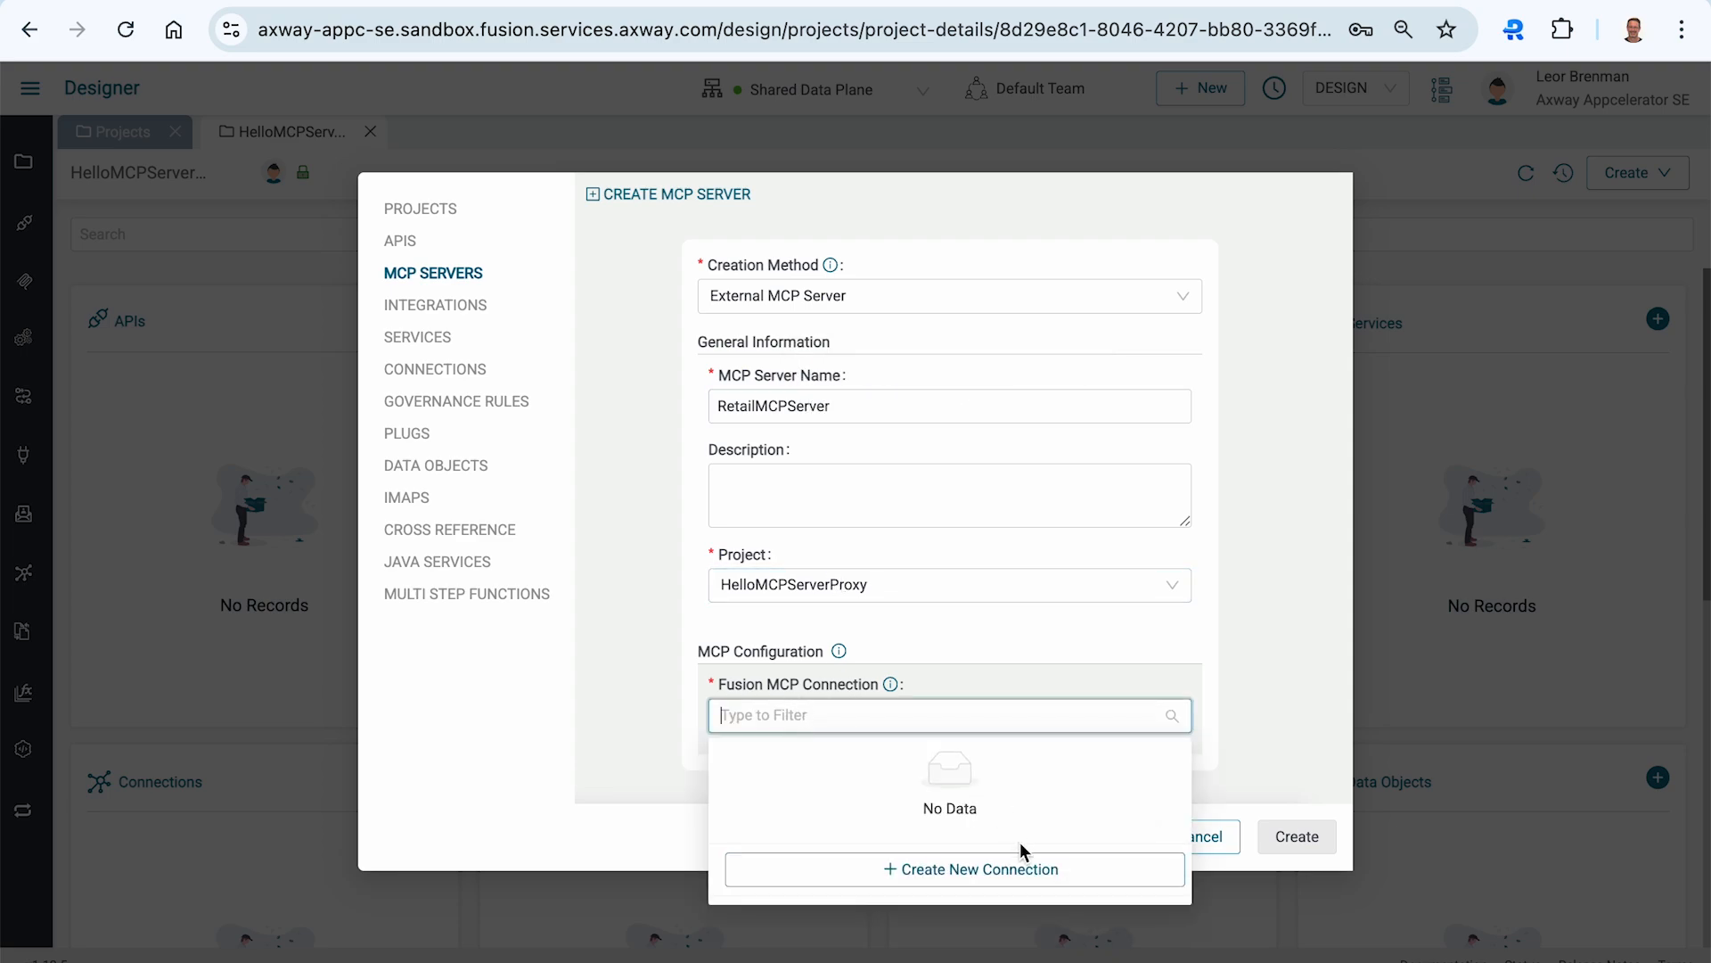
left_click(960, 871)
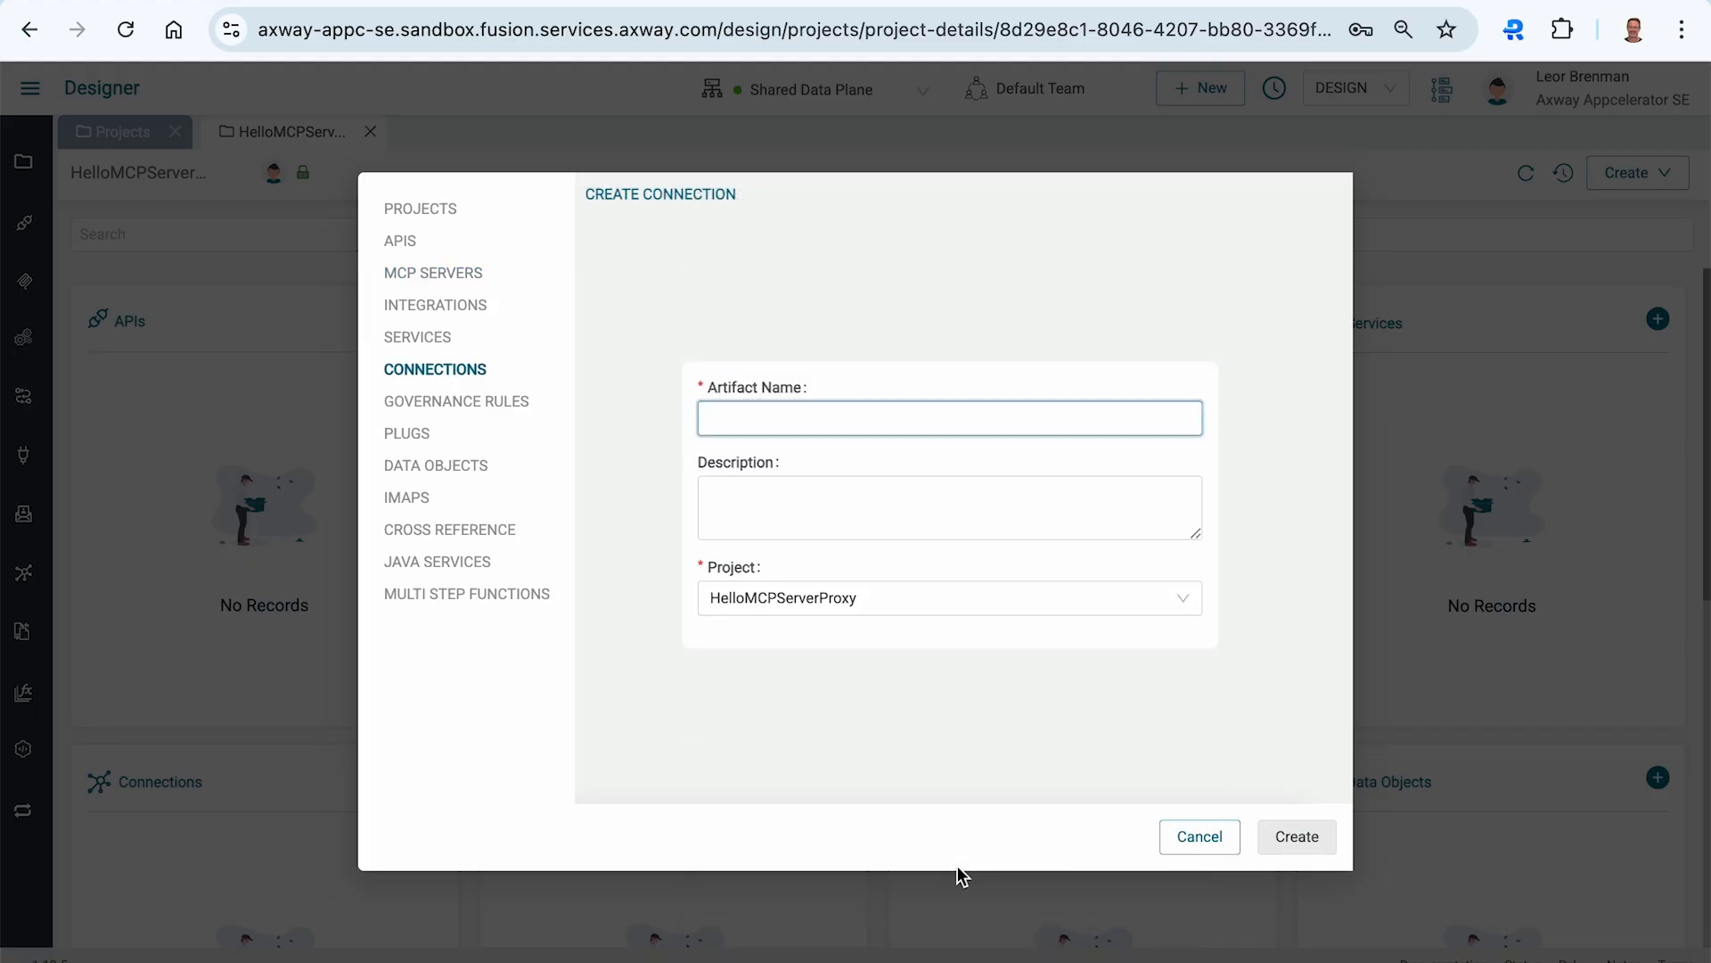
type("anMCPServer")
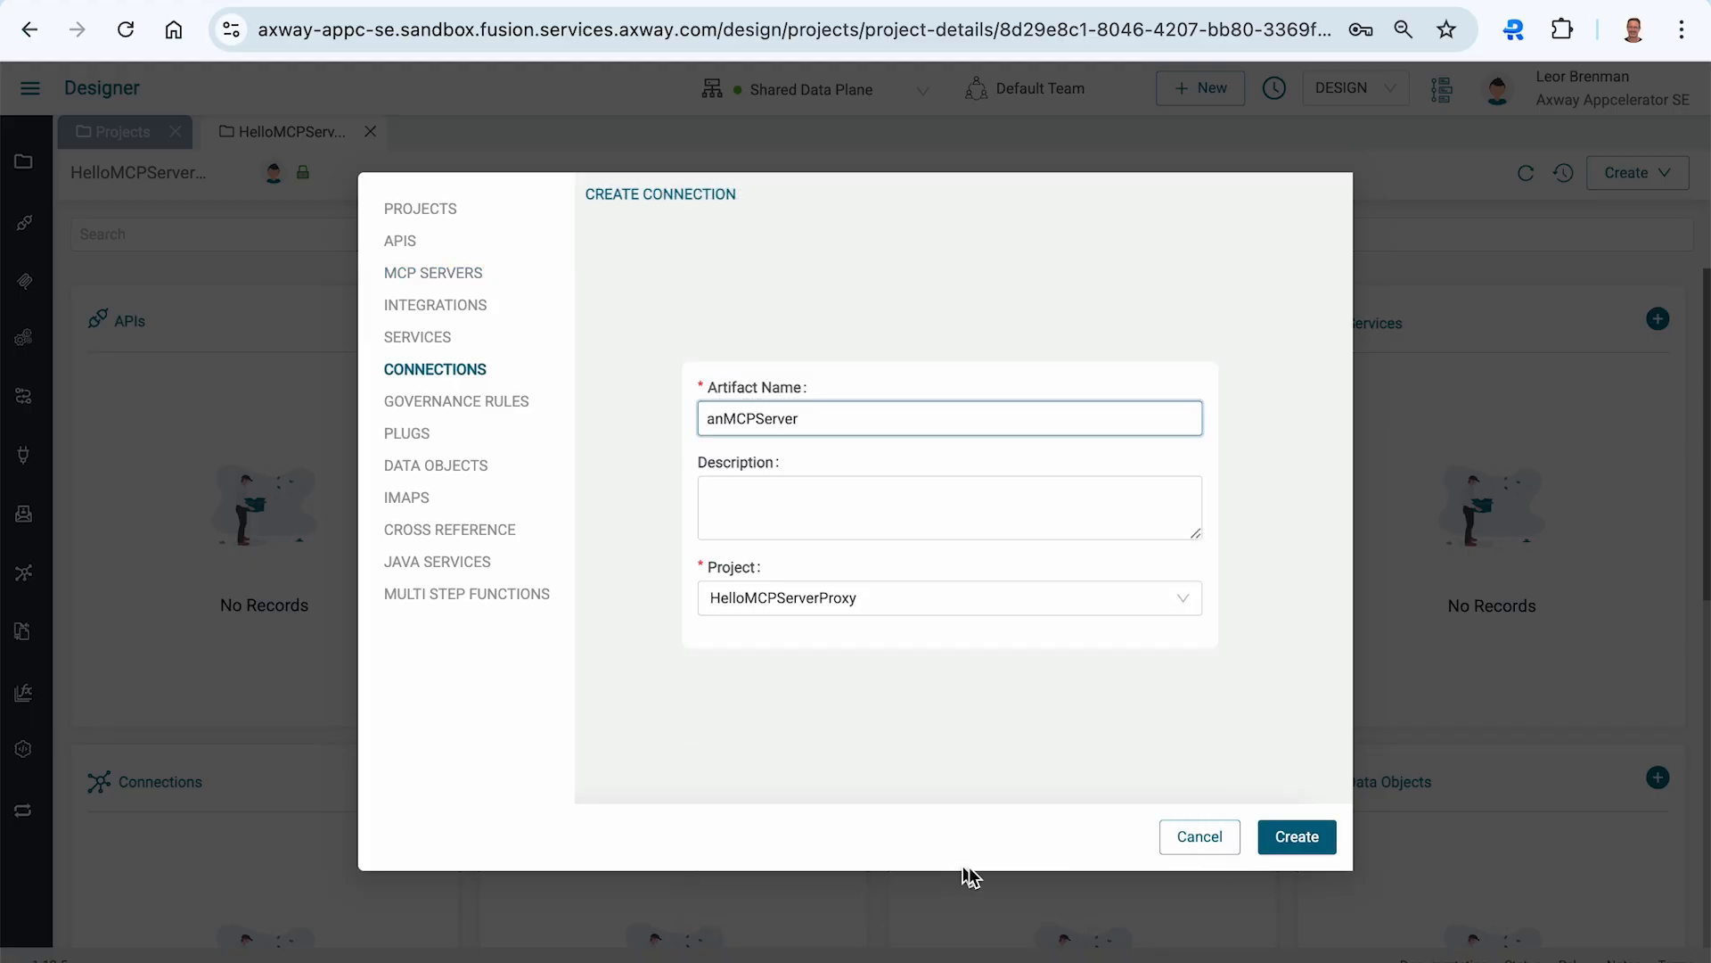
left_click(1303, 841)
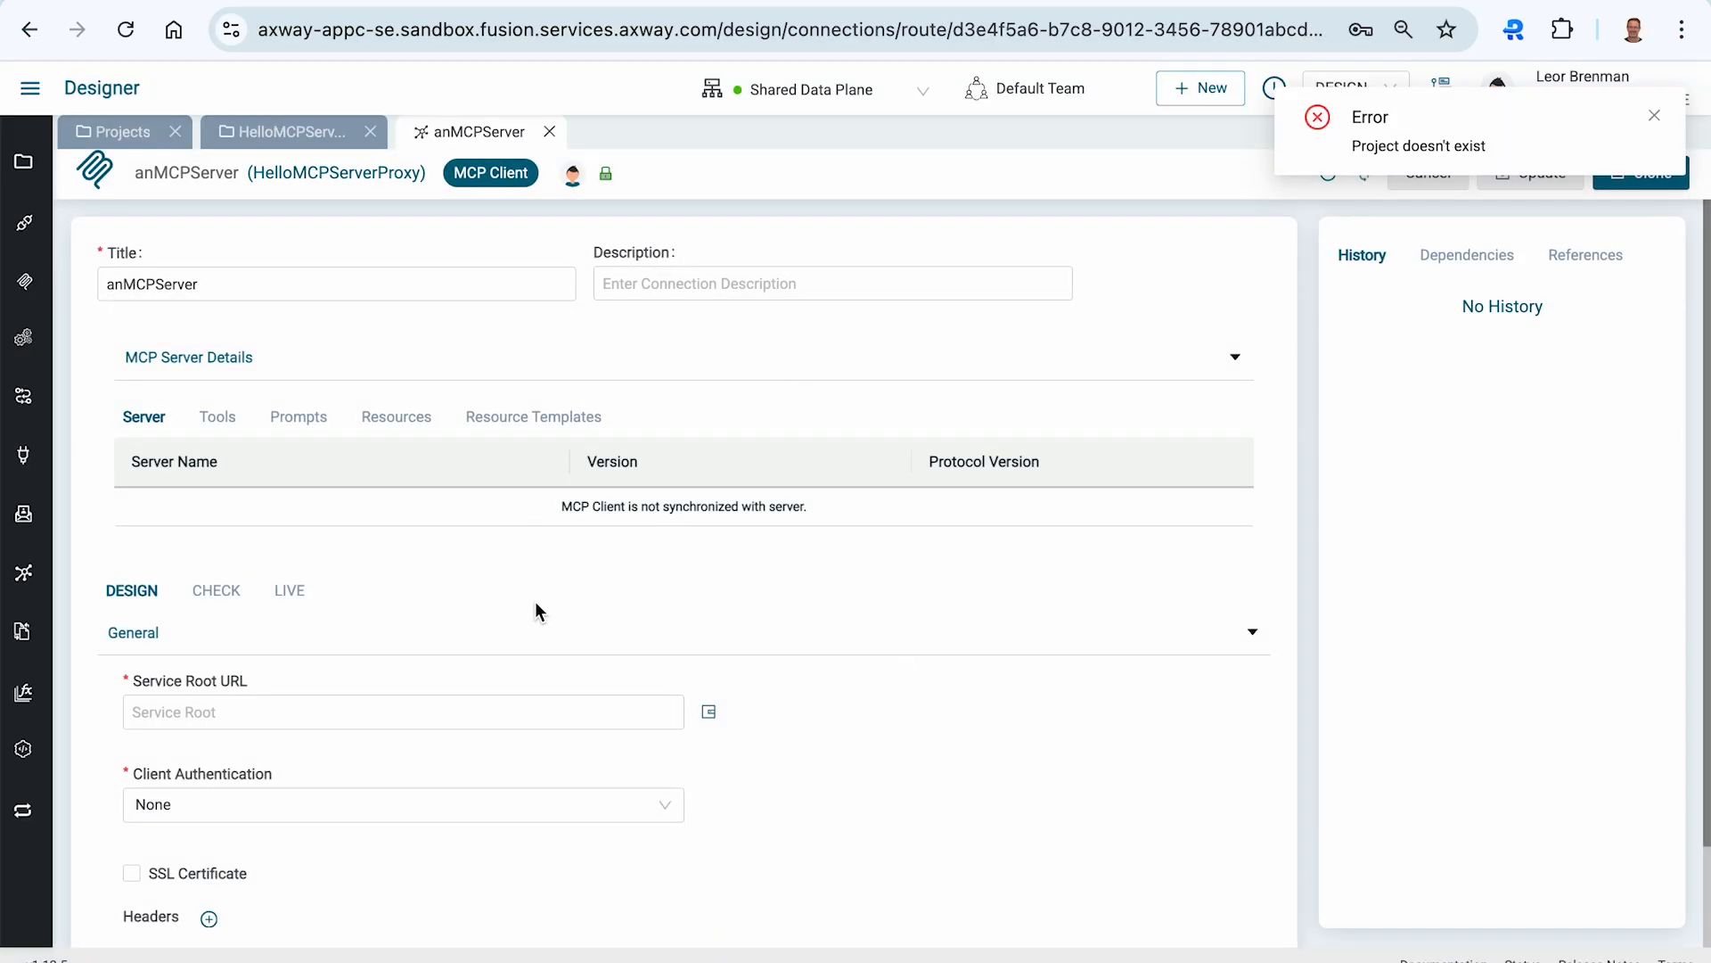
left_click(242, 716)
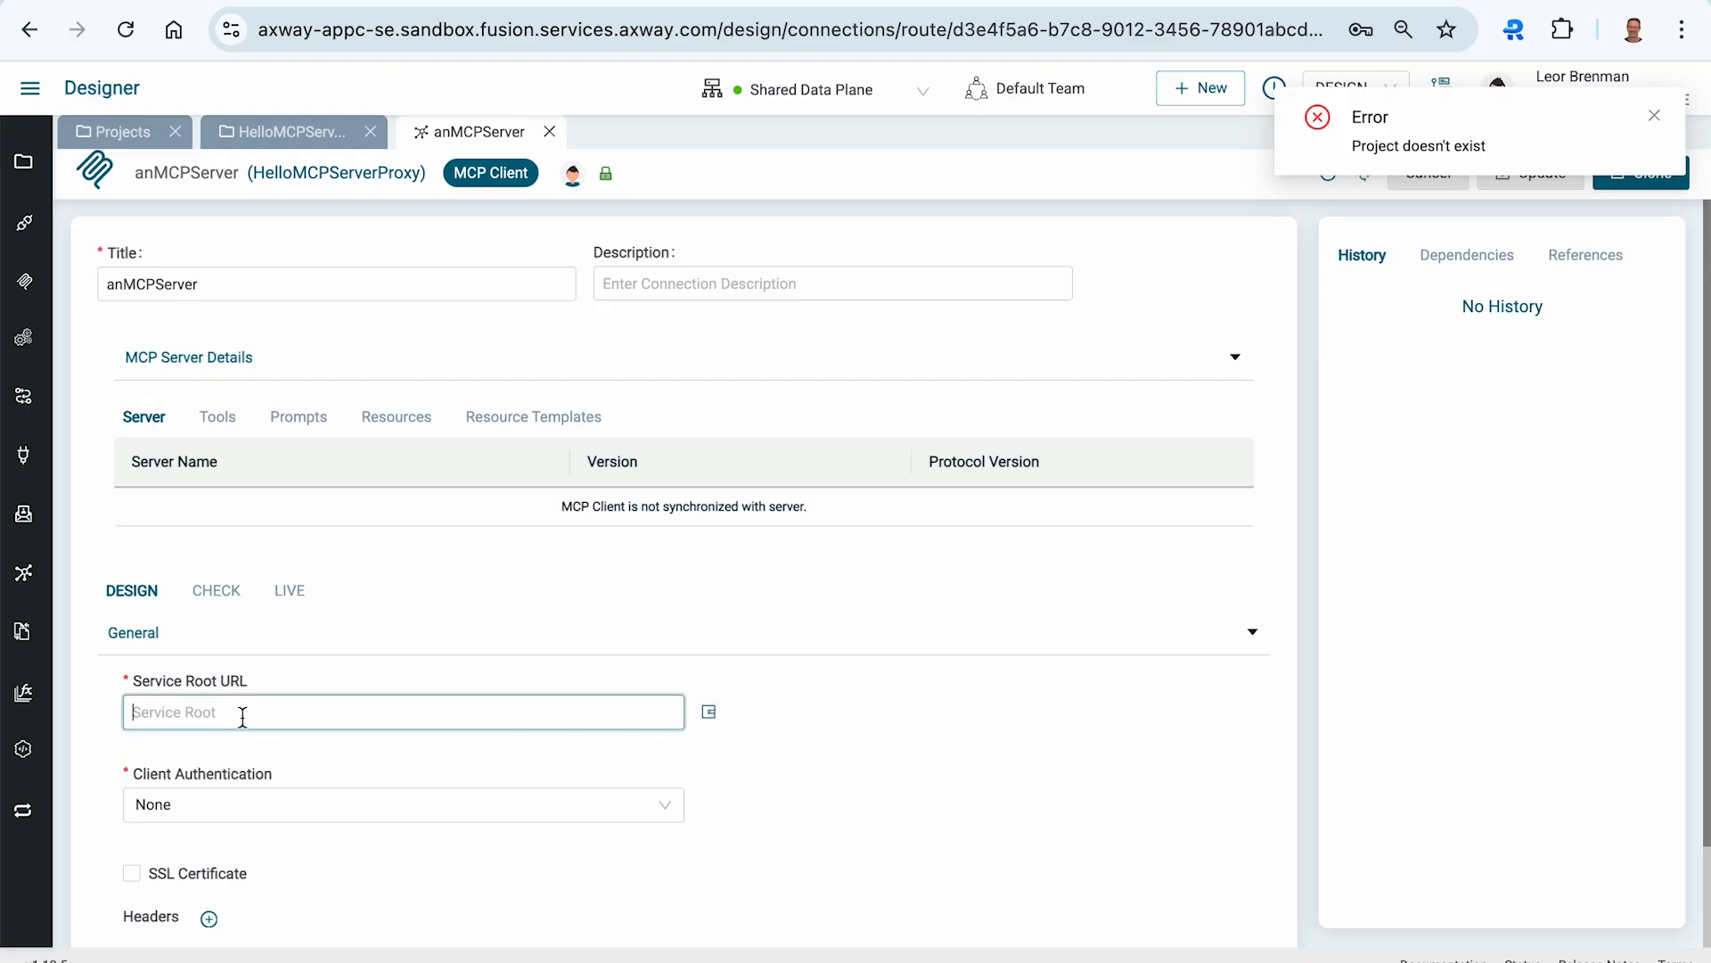
type("https://mcpdemo.tools/mcp")
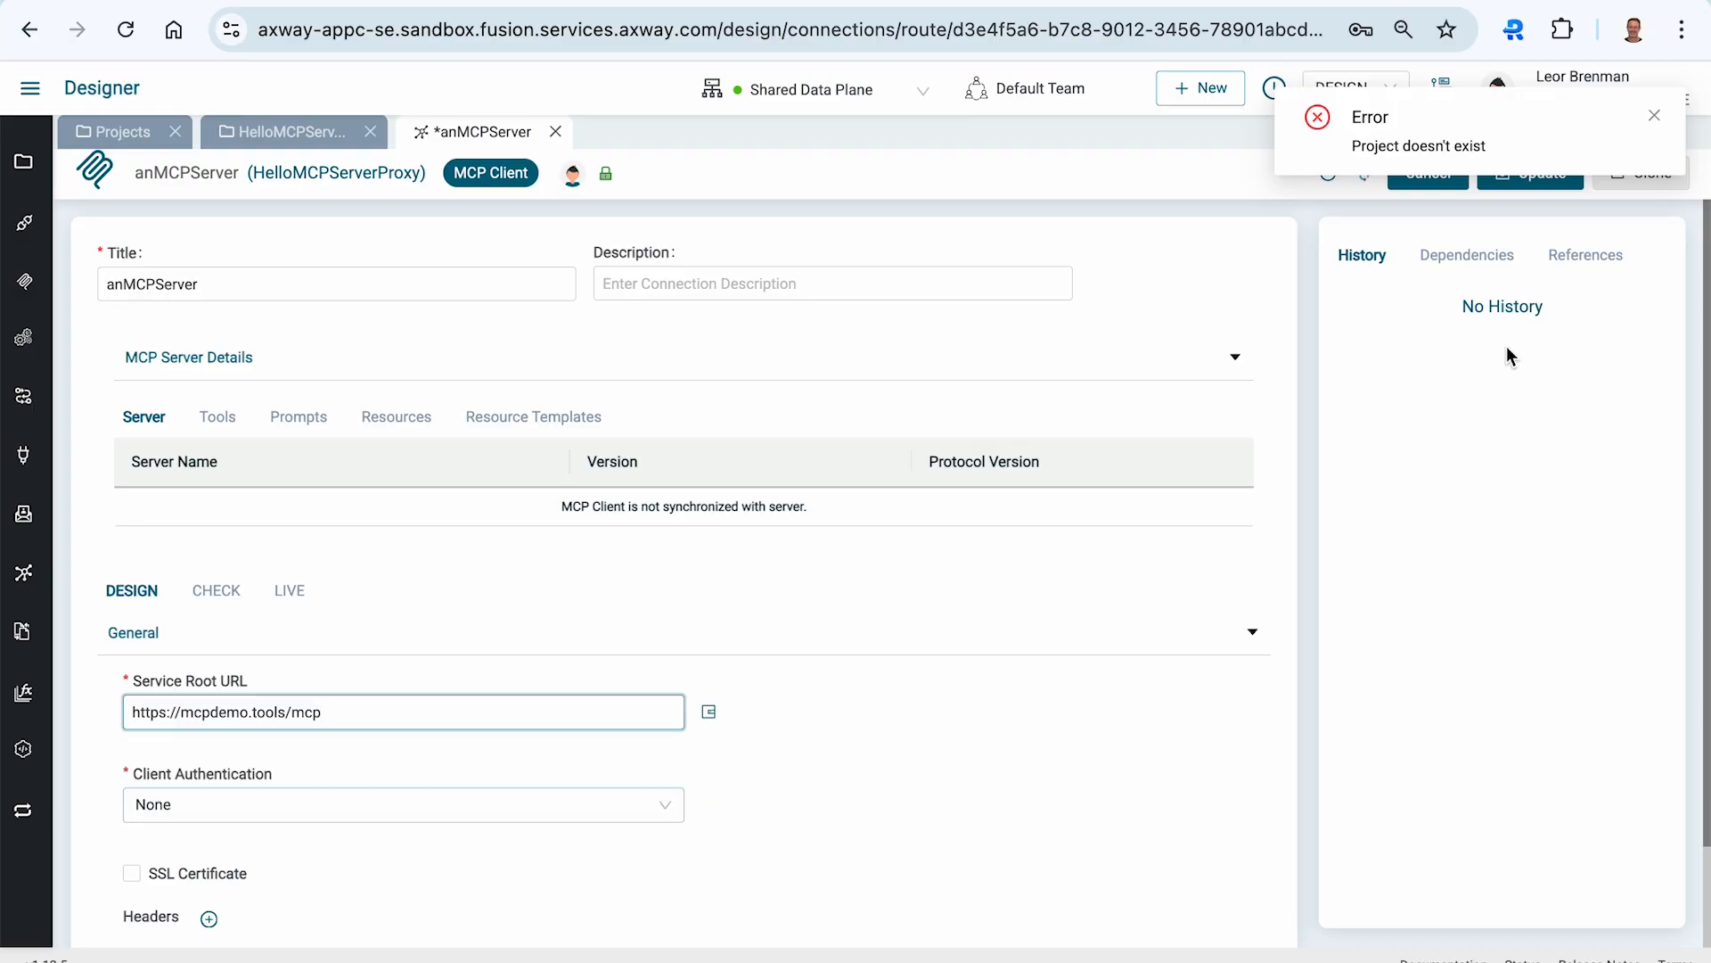
left_click(1656, 117)
left_click(1658, 118)
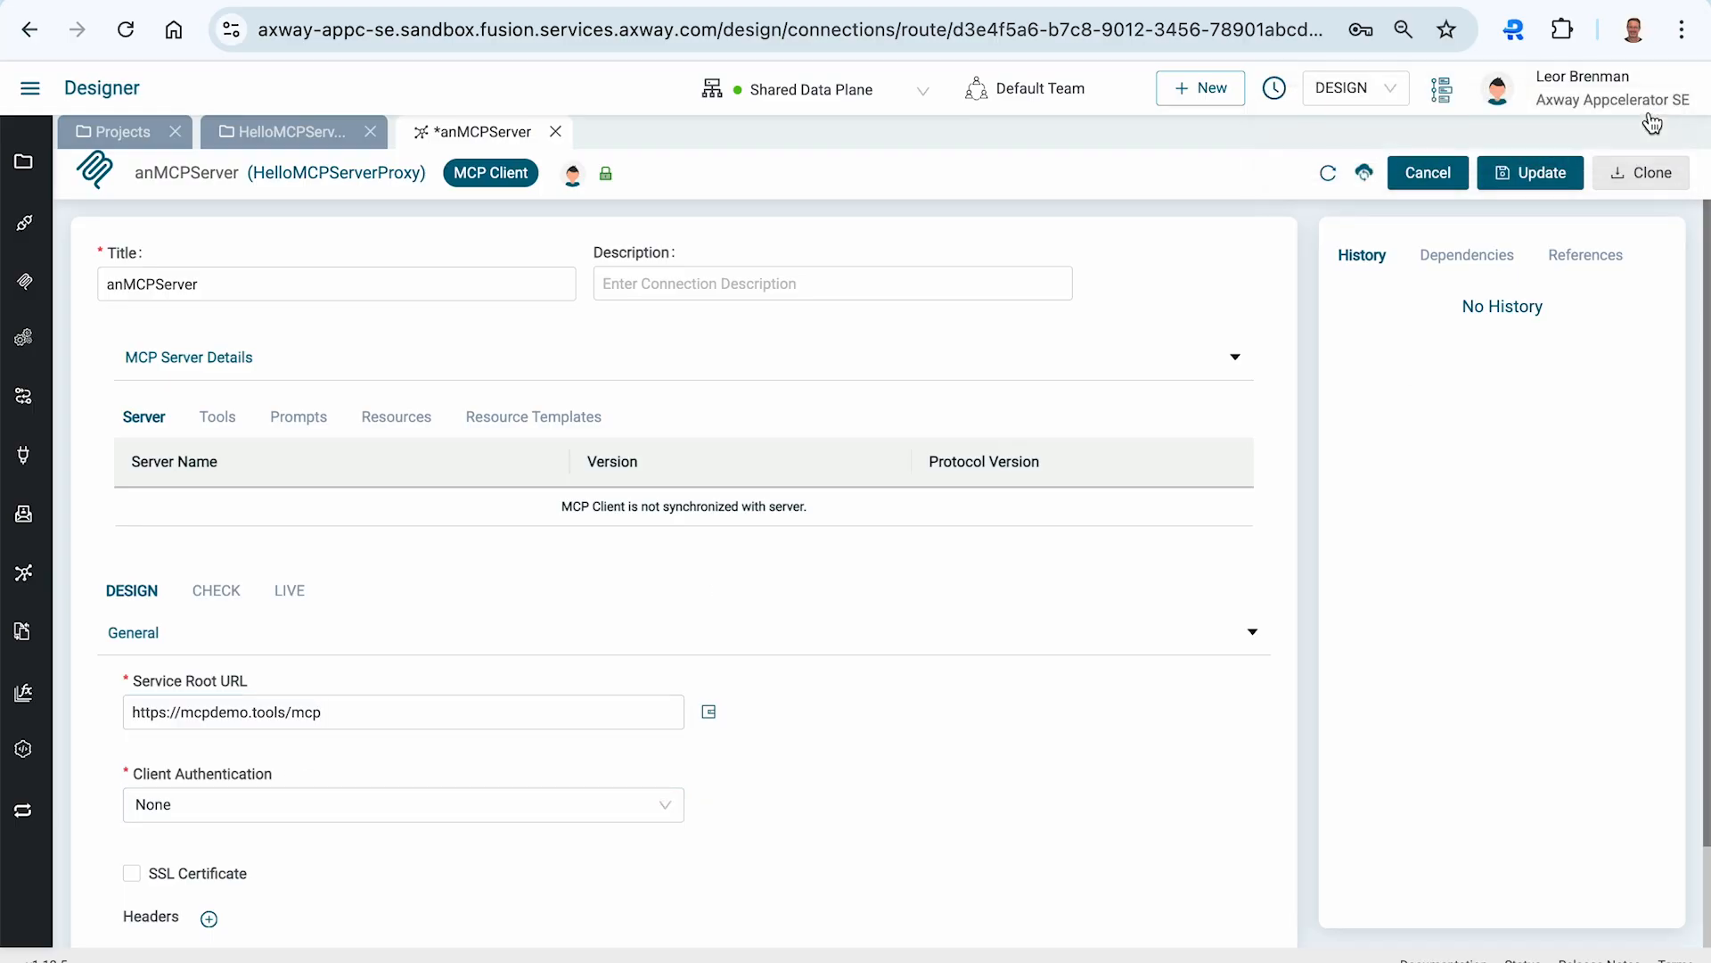
- Update the connection, resume MCP proxy creation, and create the RetailMCPServer proxy
left_click(1528, 174)
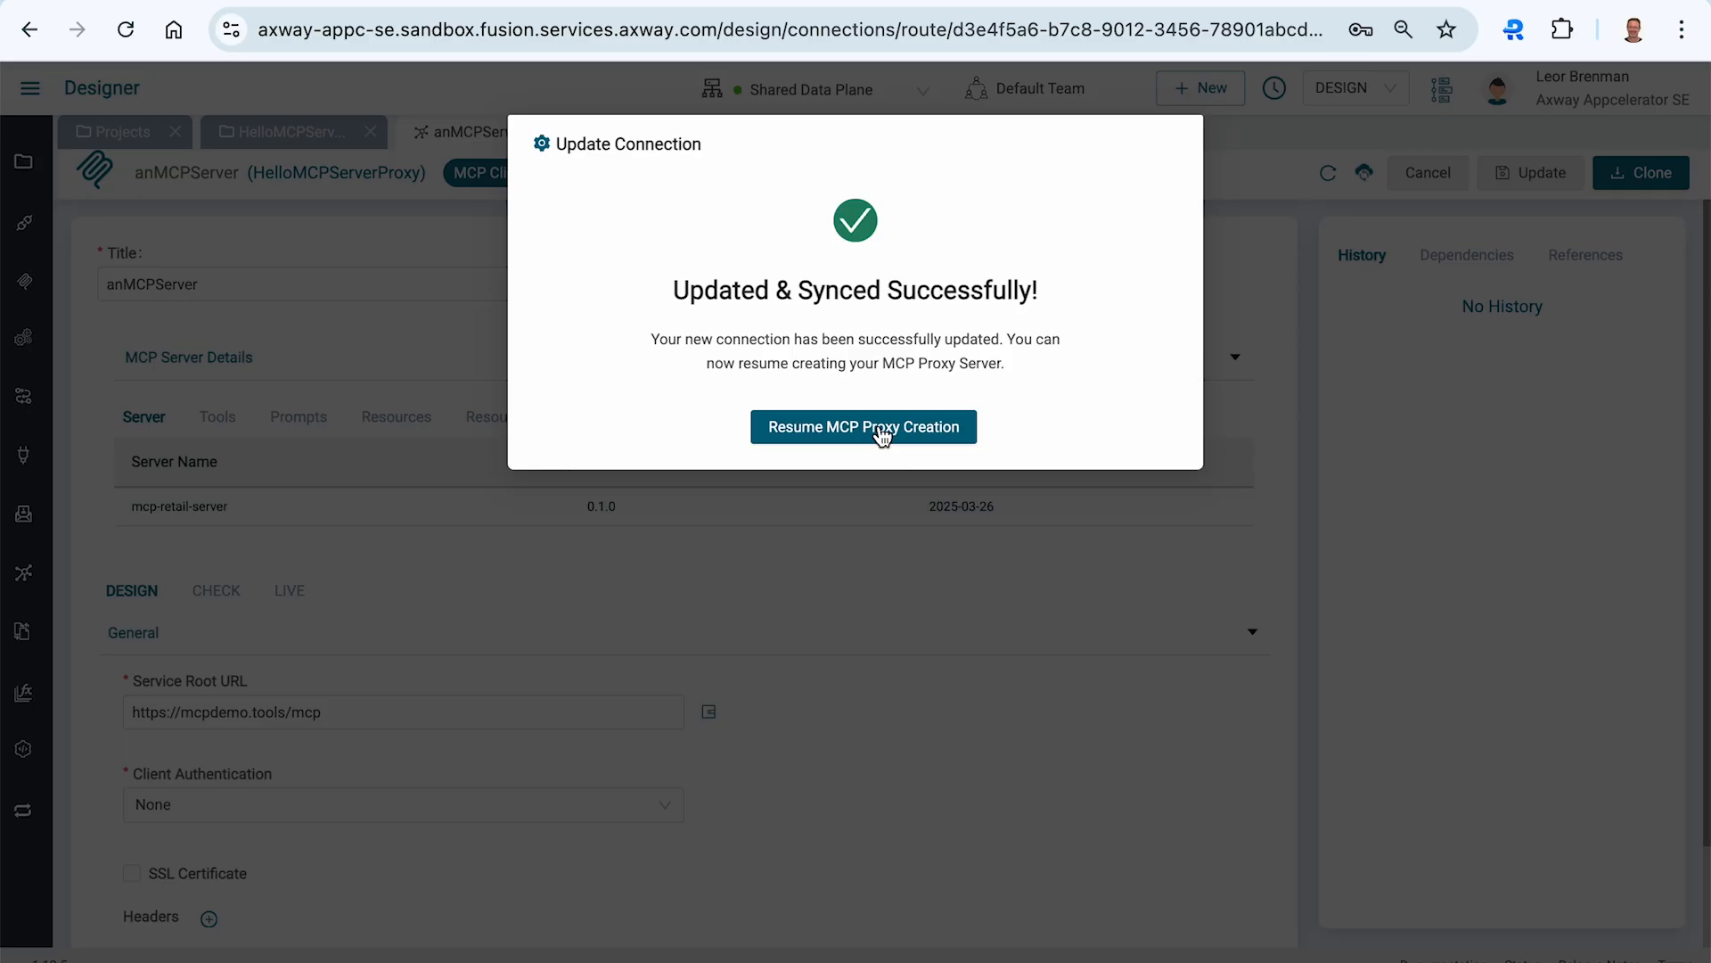
left_click(832, 439)
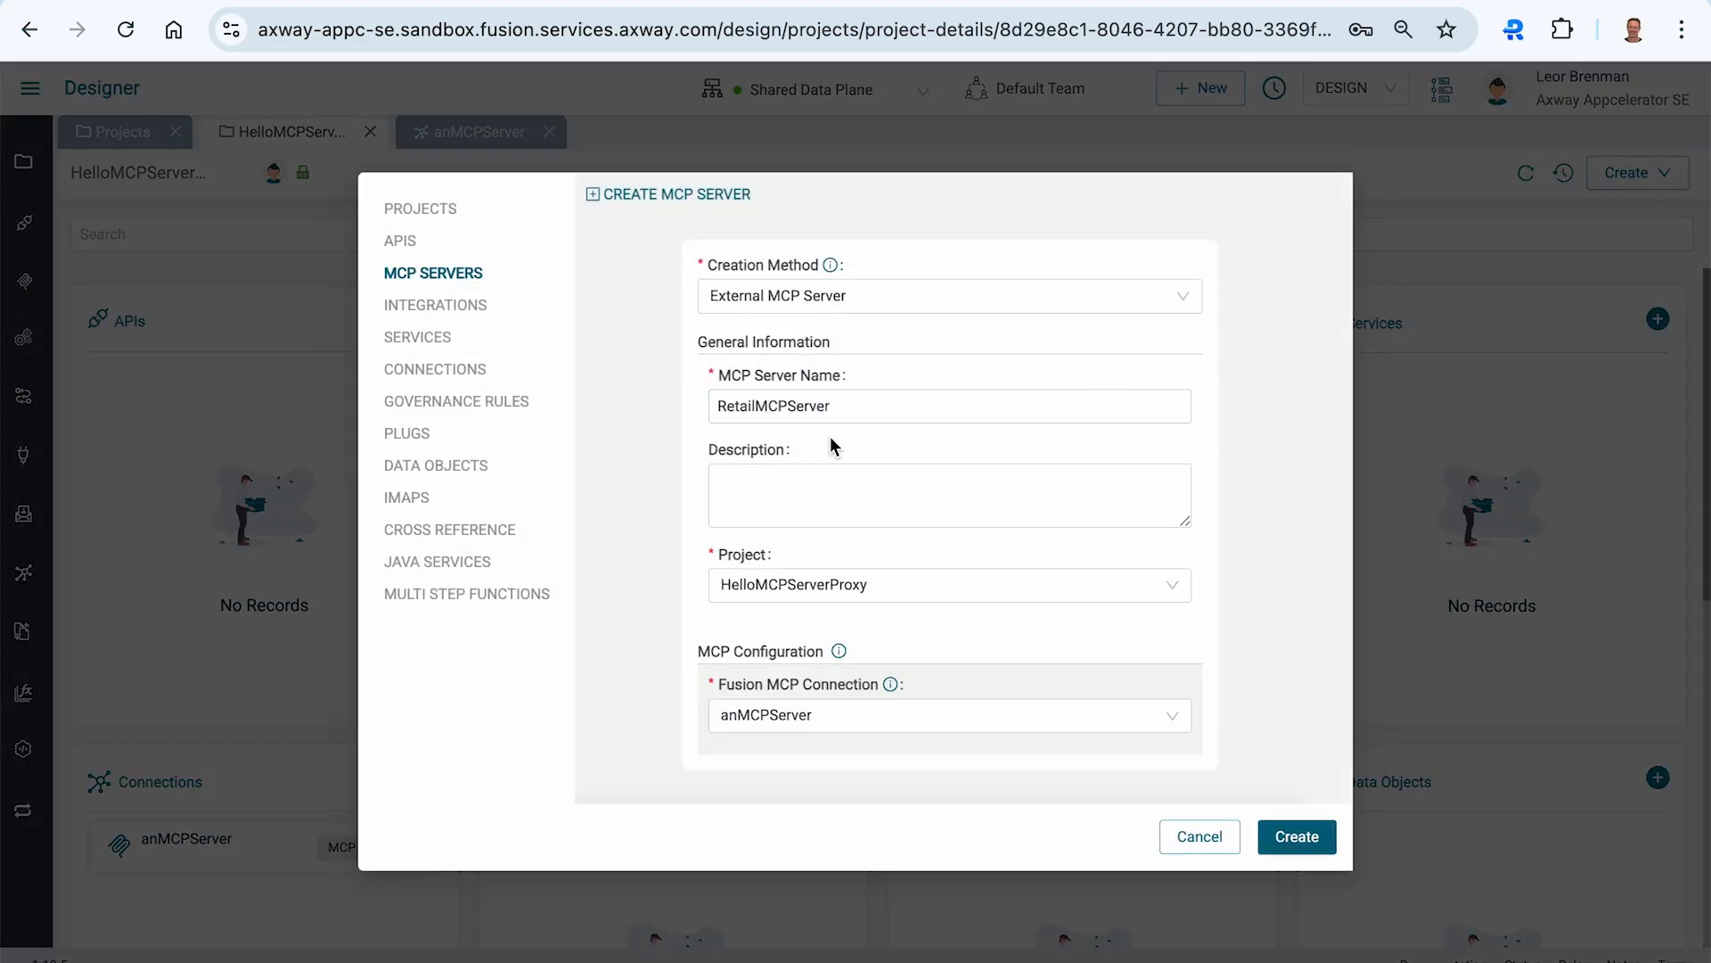
left_click(1302, 838)
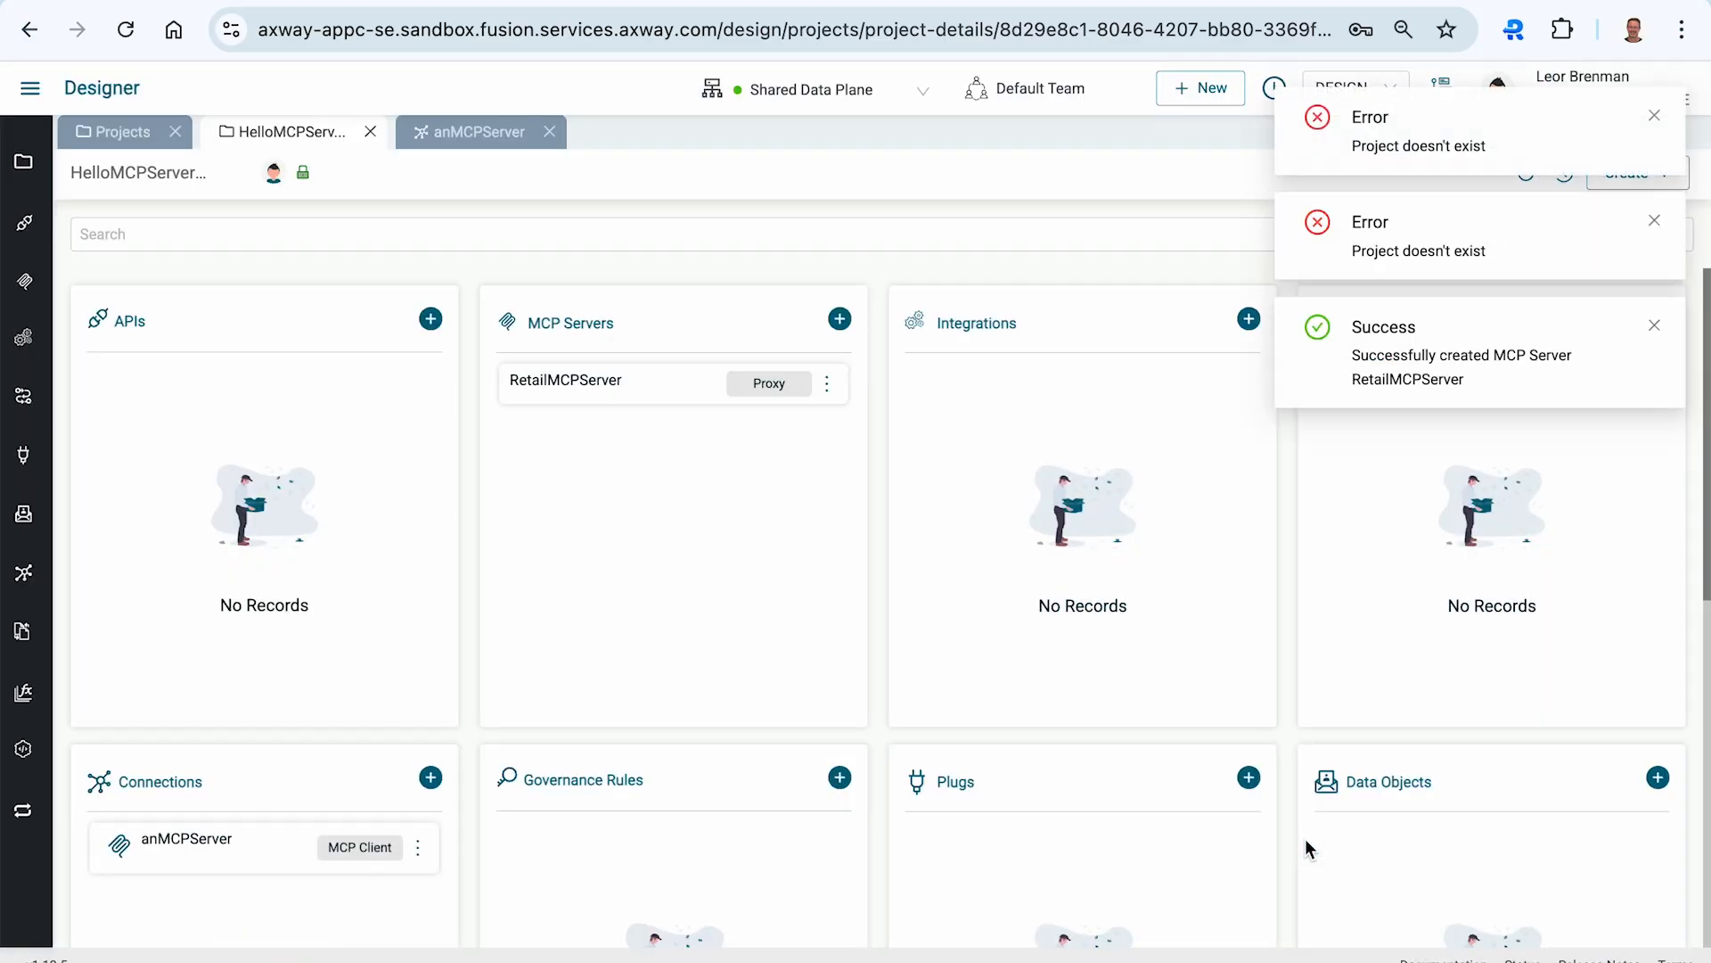
- Set the RetailMCPServer proxy's frontend base path to /retailMCPServer and save it
left_click(1654, 120)
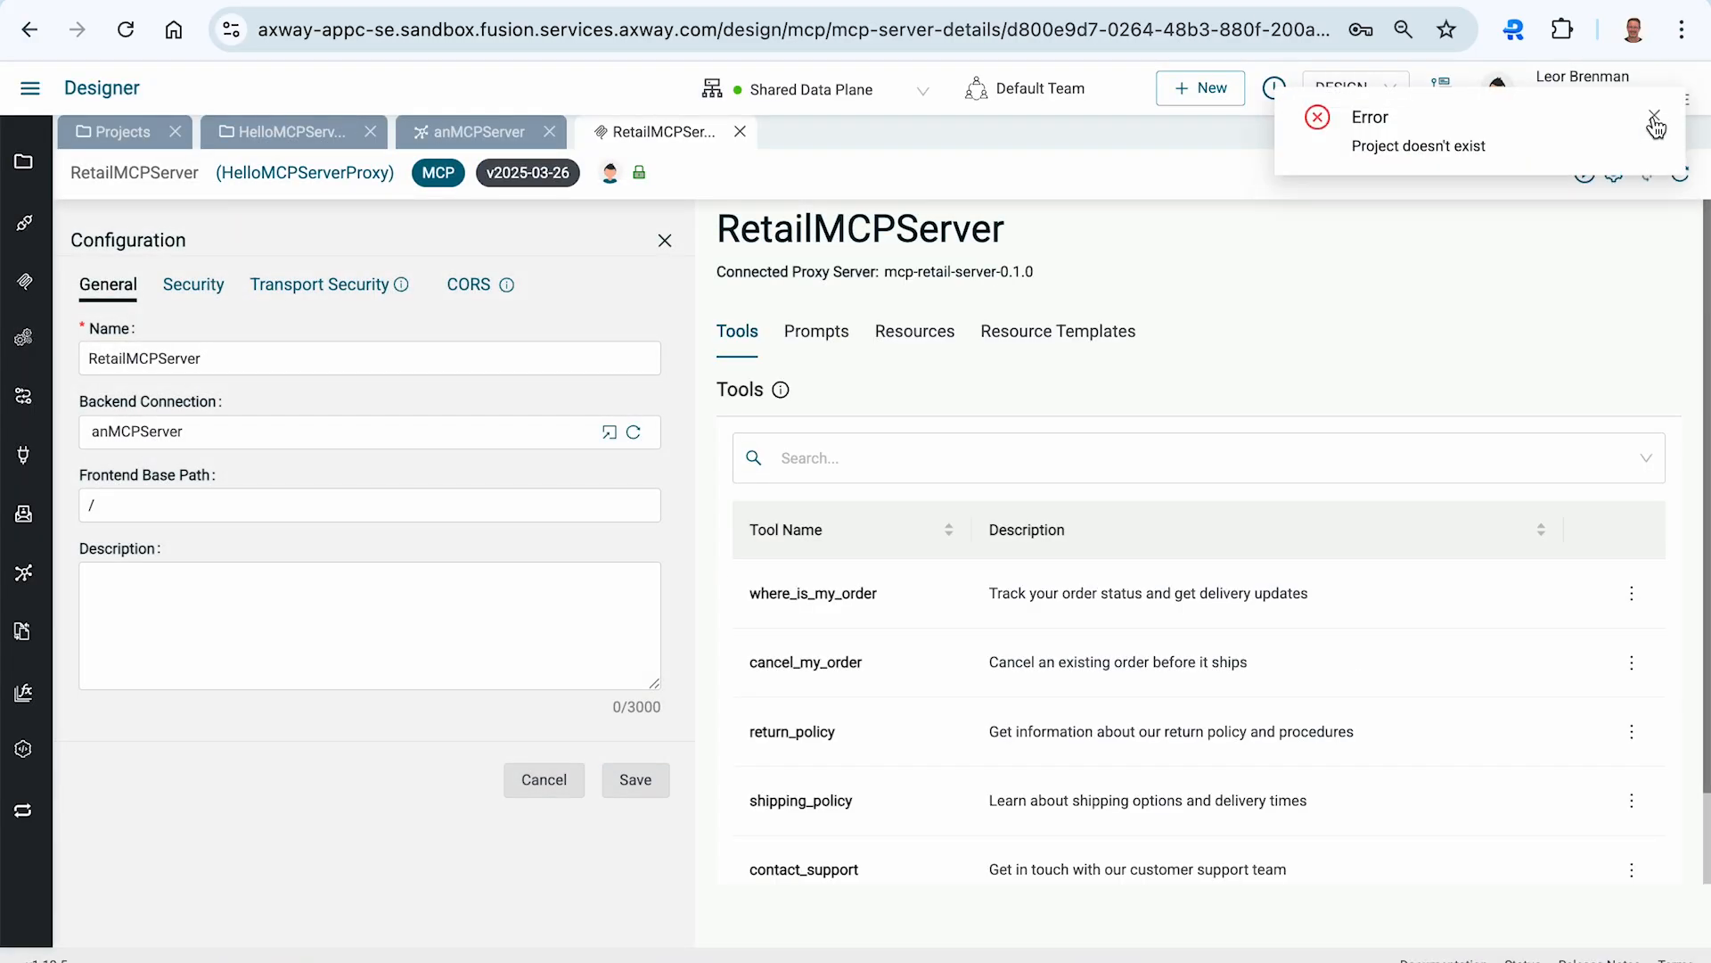
left_click(1656, 119)
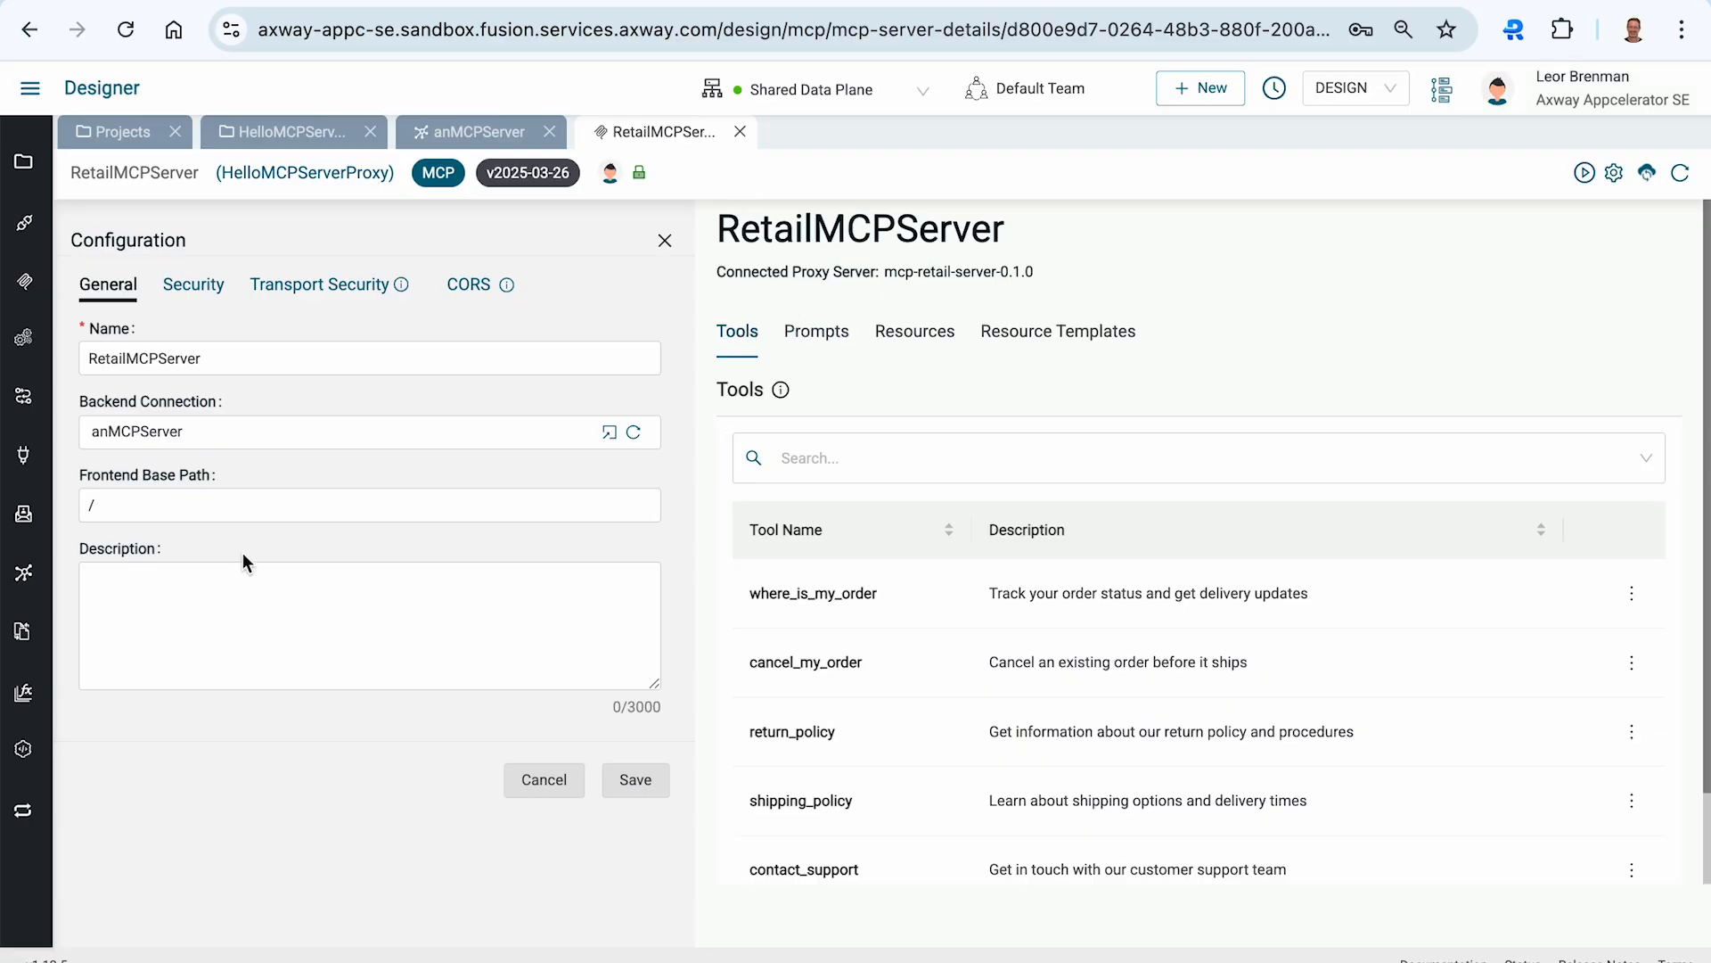
left_click(156, 506)
type("ret")
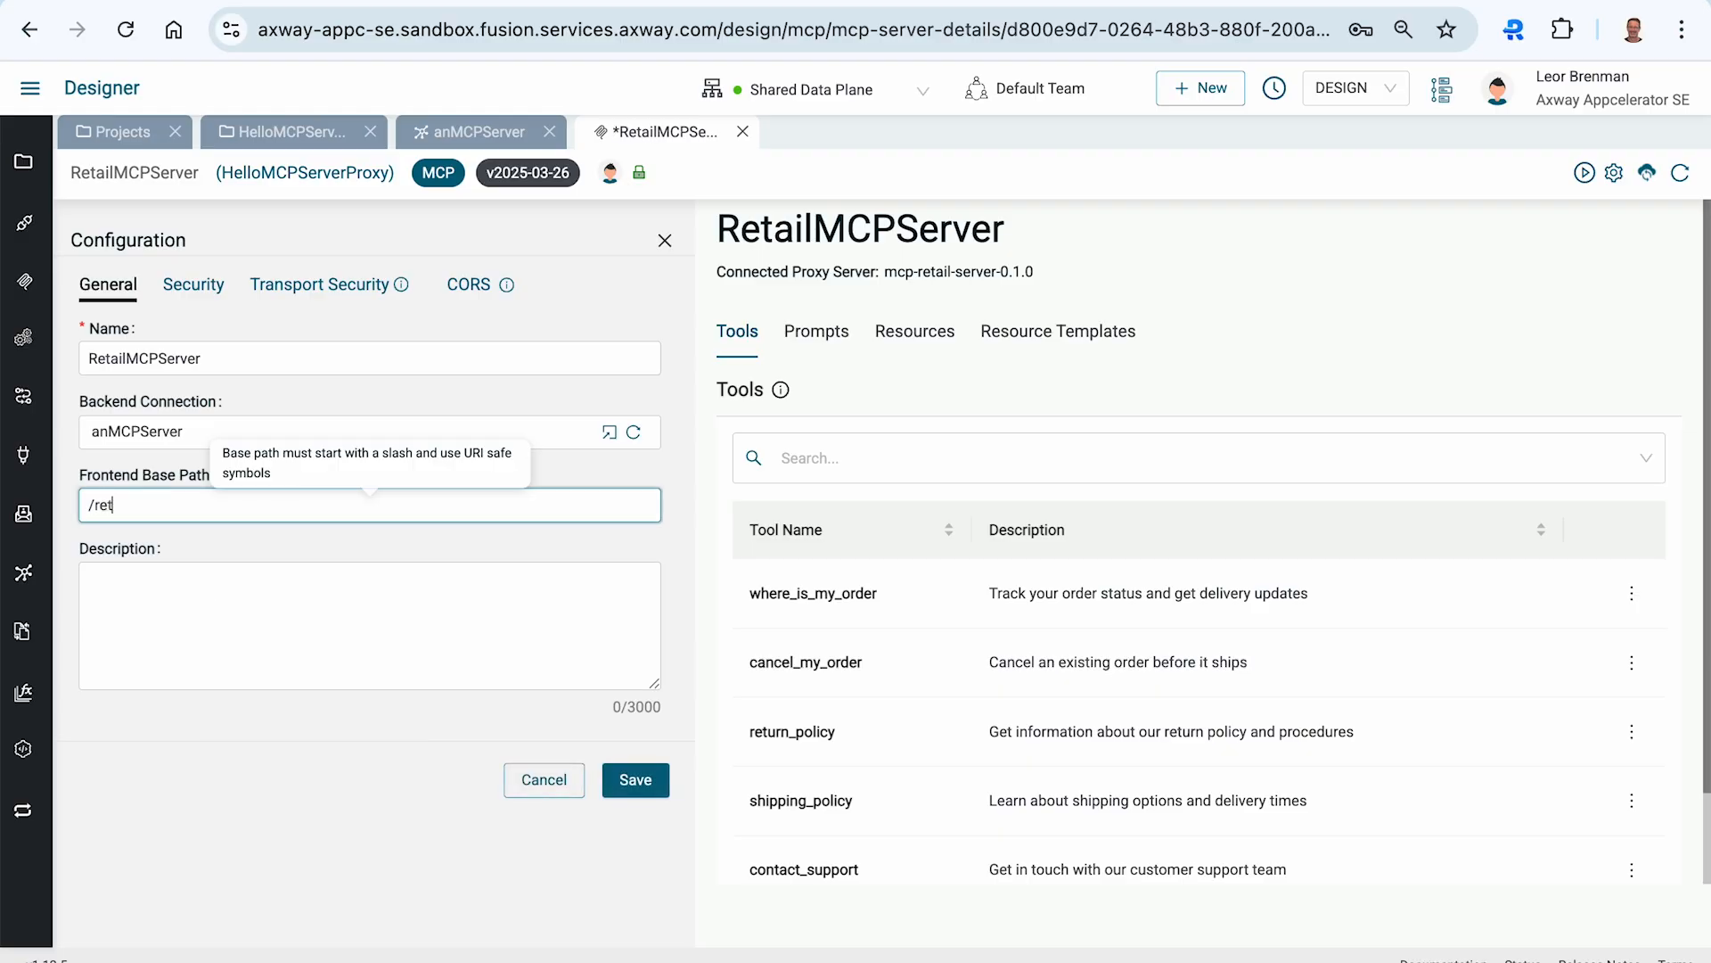
type("ailMCPSer")
left_click(625, 781)
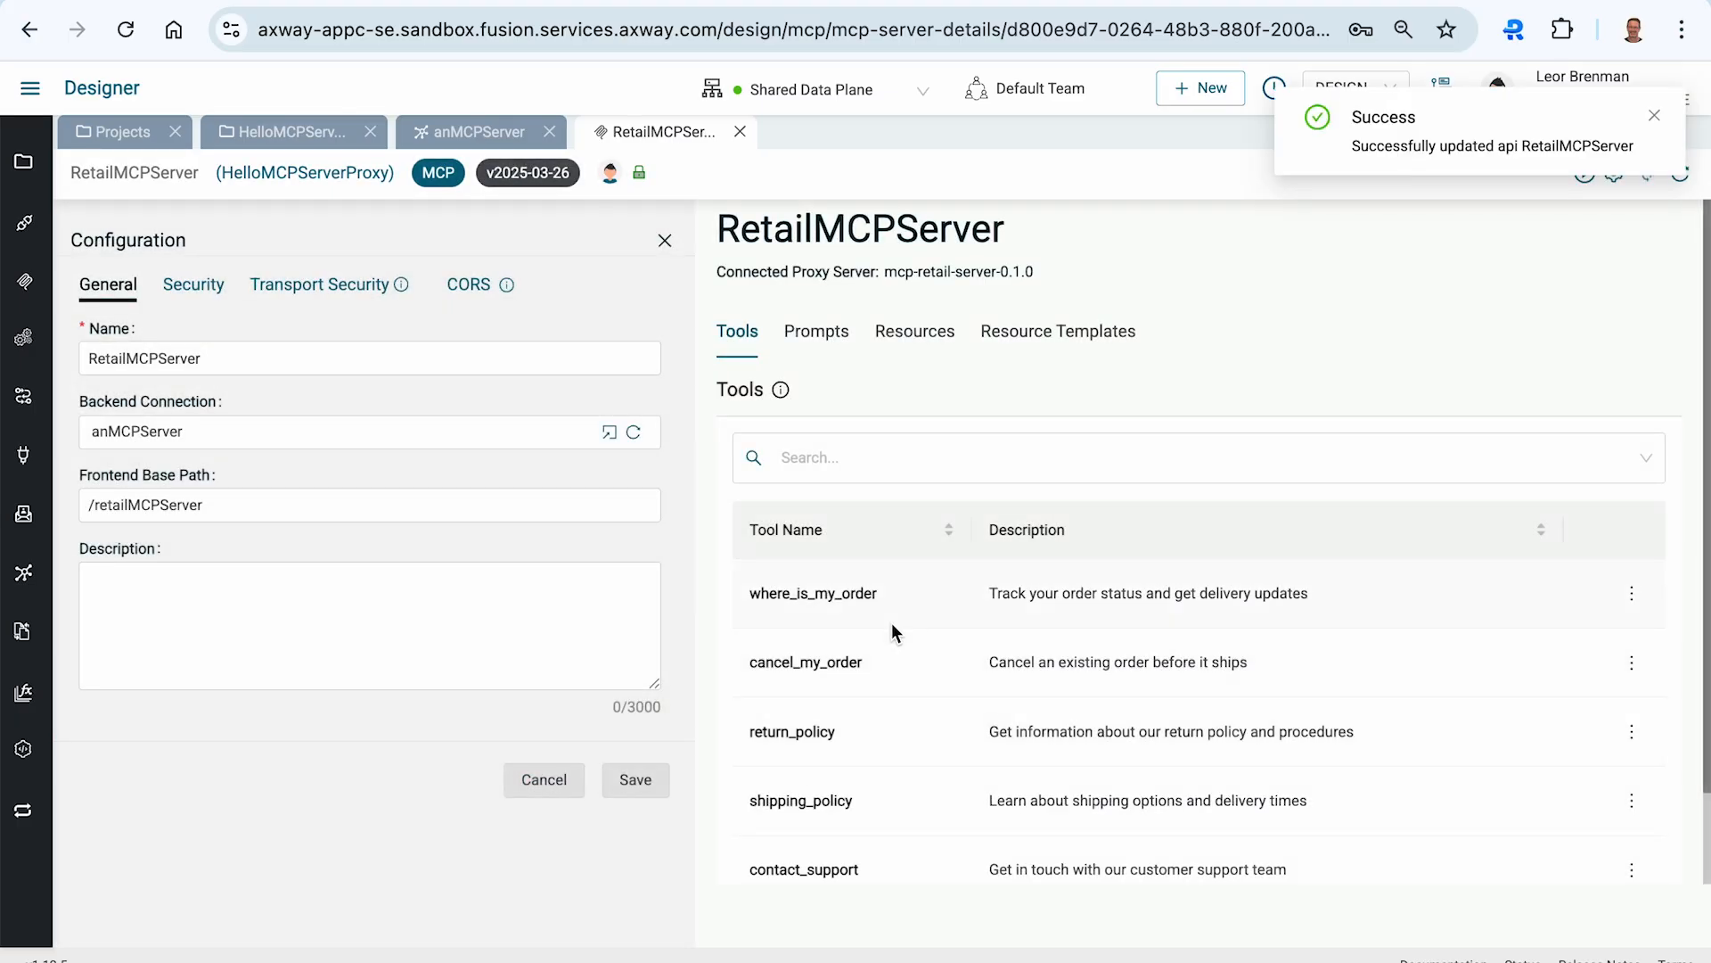
- Browse the proxy's Prompts, Resources, Resource Templates and Tools tabs
scroll(892, 624, "down", 2)
scroll(892, 622, "up", 2)
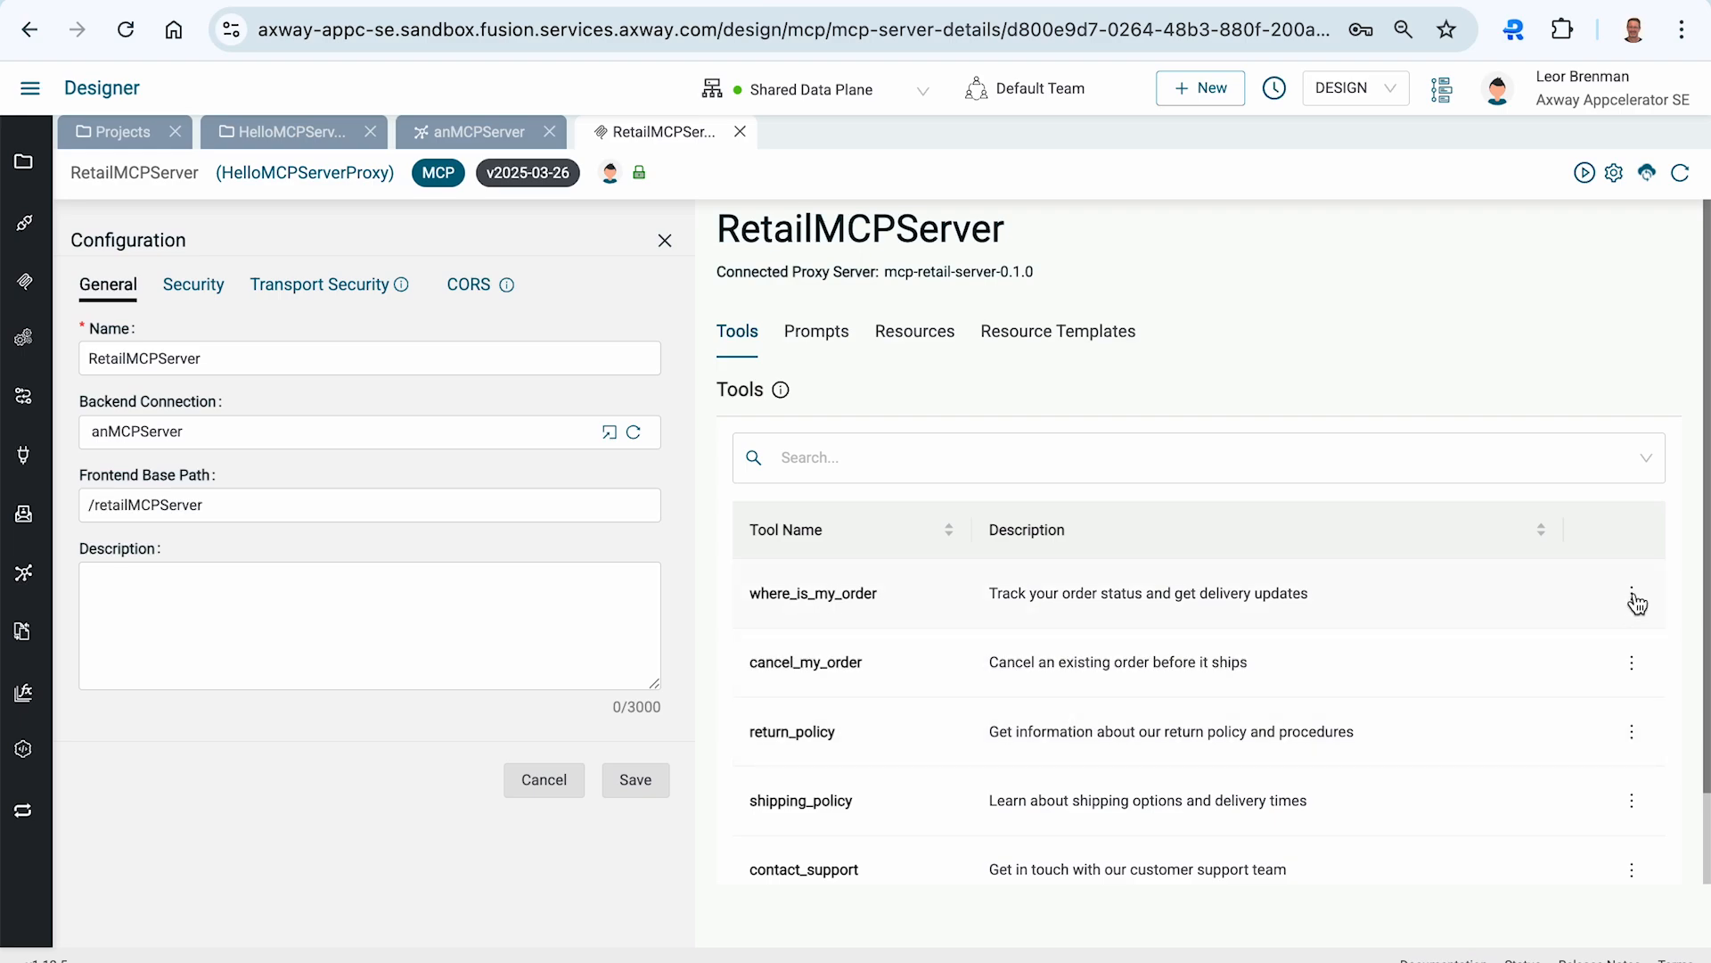
left_click(811, 337)
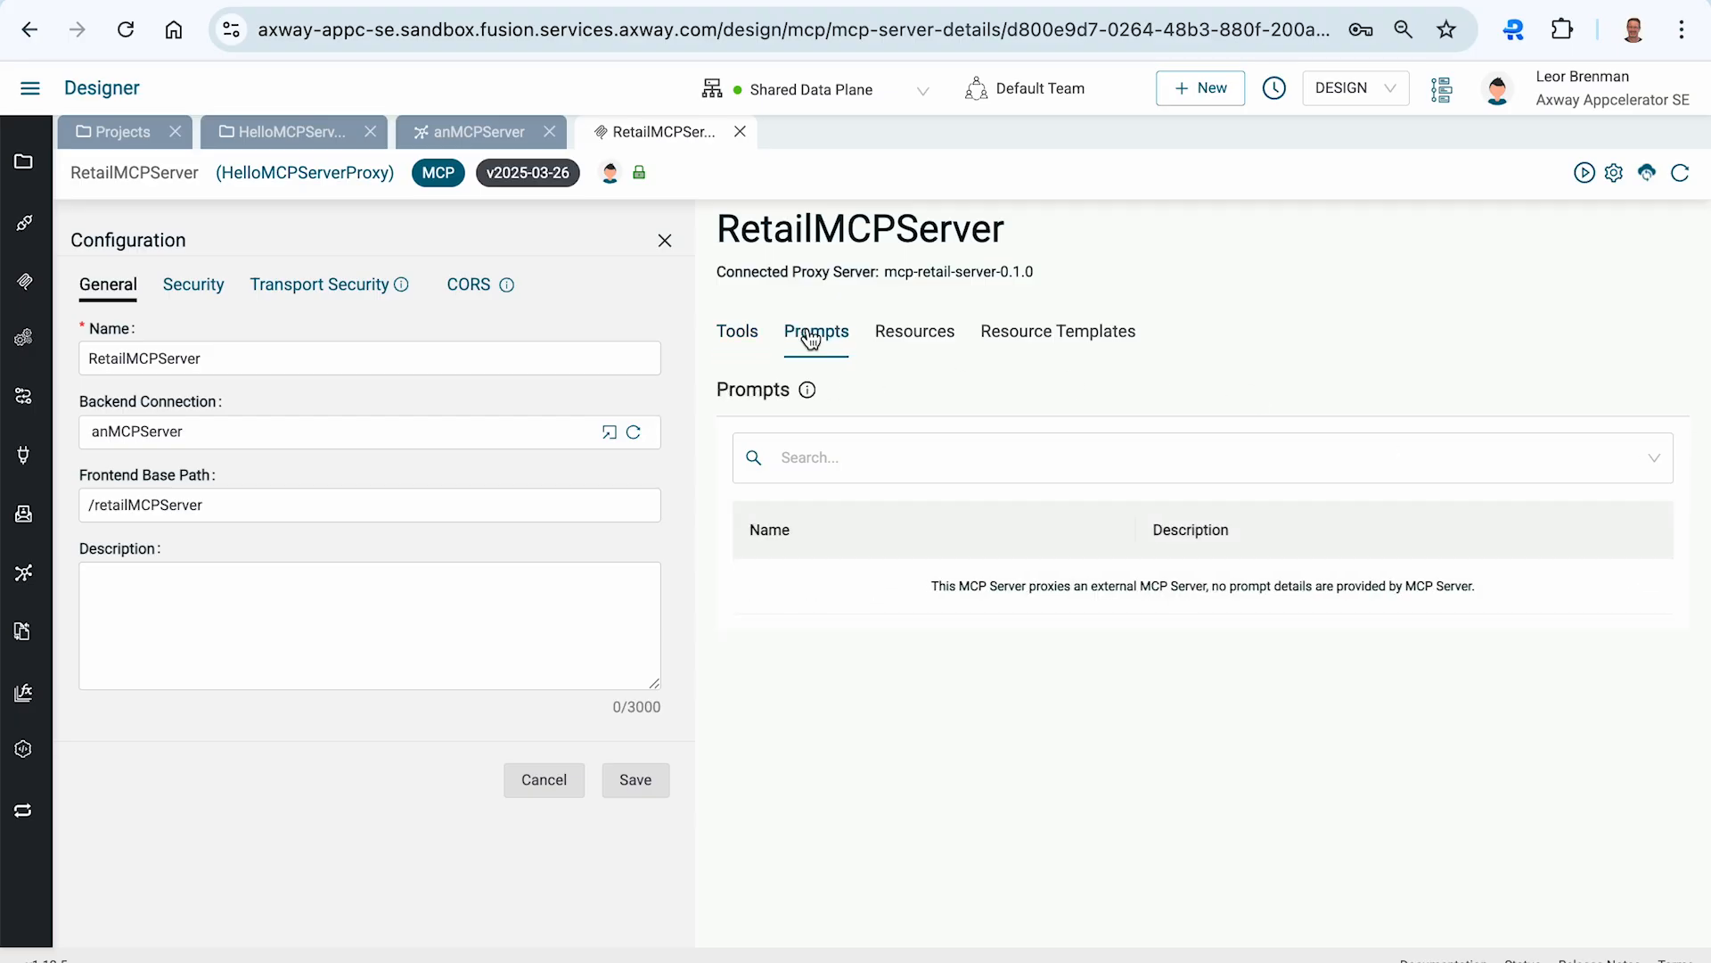
left_click(892, 337)
left_click(1013, 351)
left_click(738, 352)
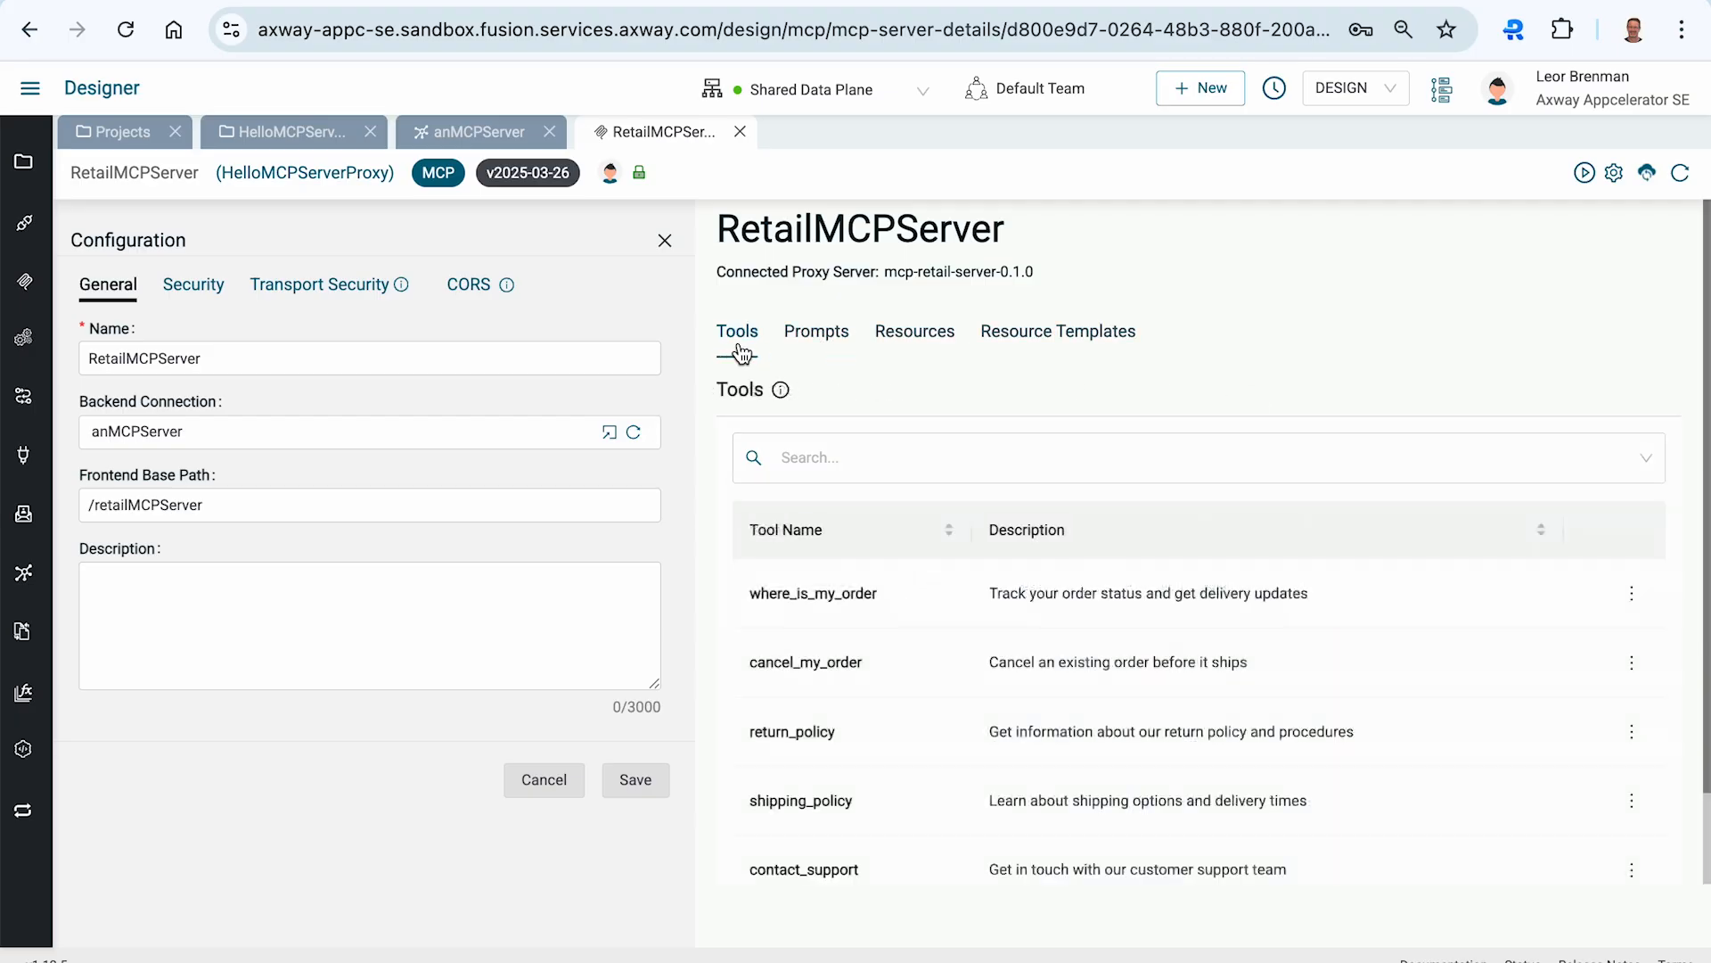
- Open the anMCPServer connection from the project and browse its MCP server details tabs
left_click(454, 134)
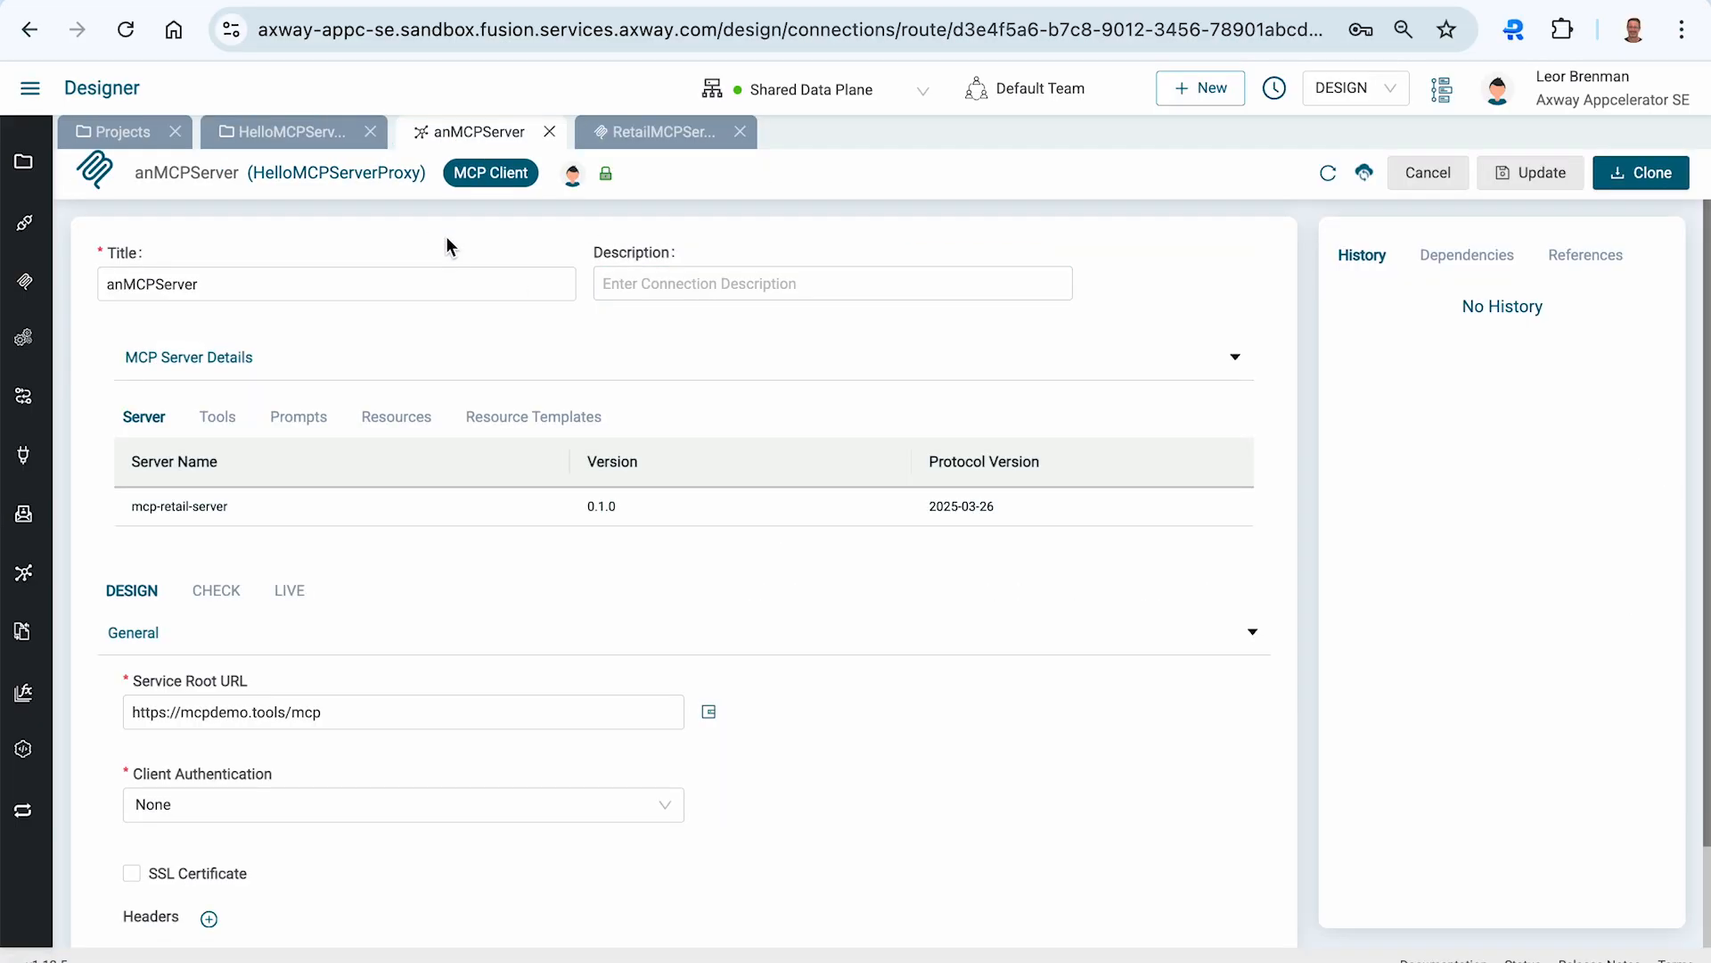
left_click(283, 134)
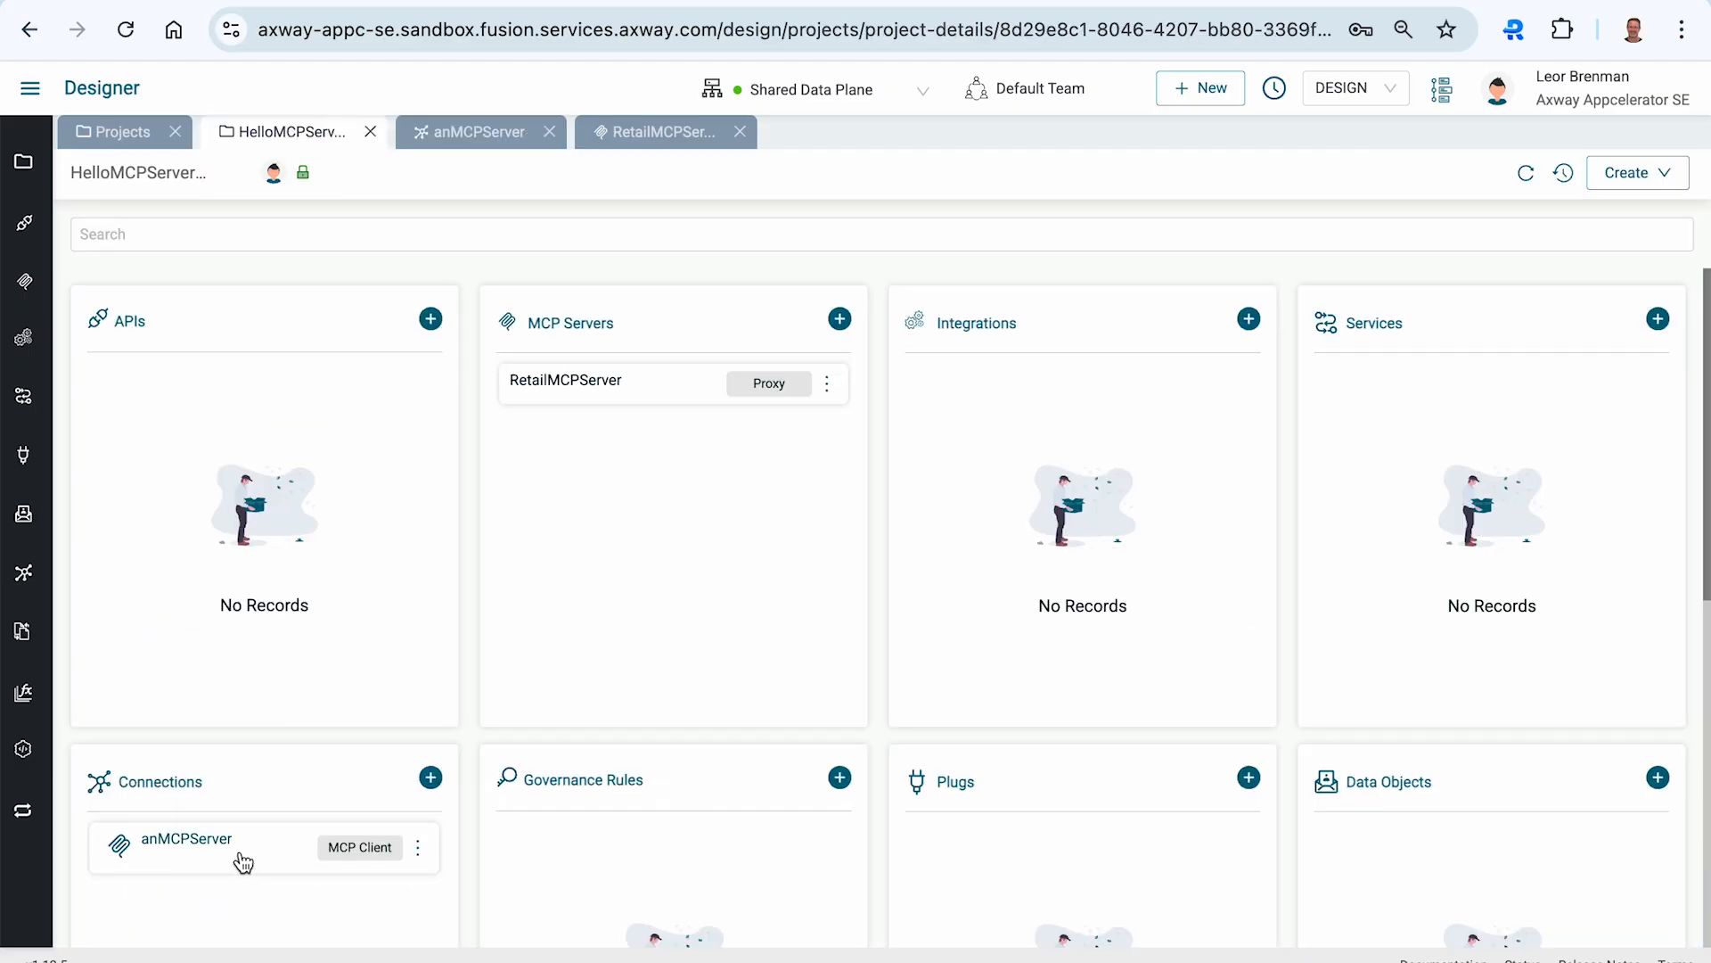
left_click(197, 843)
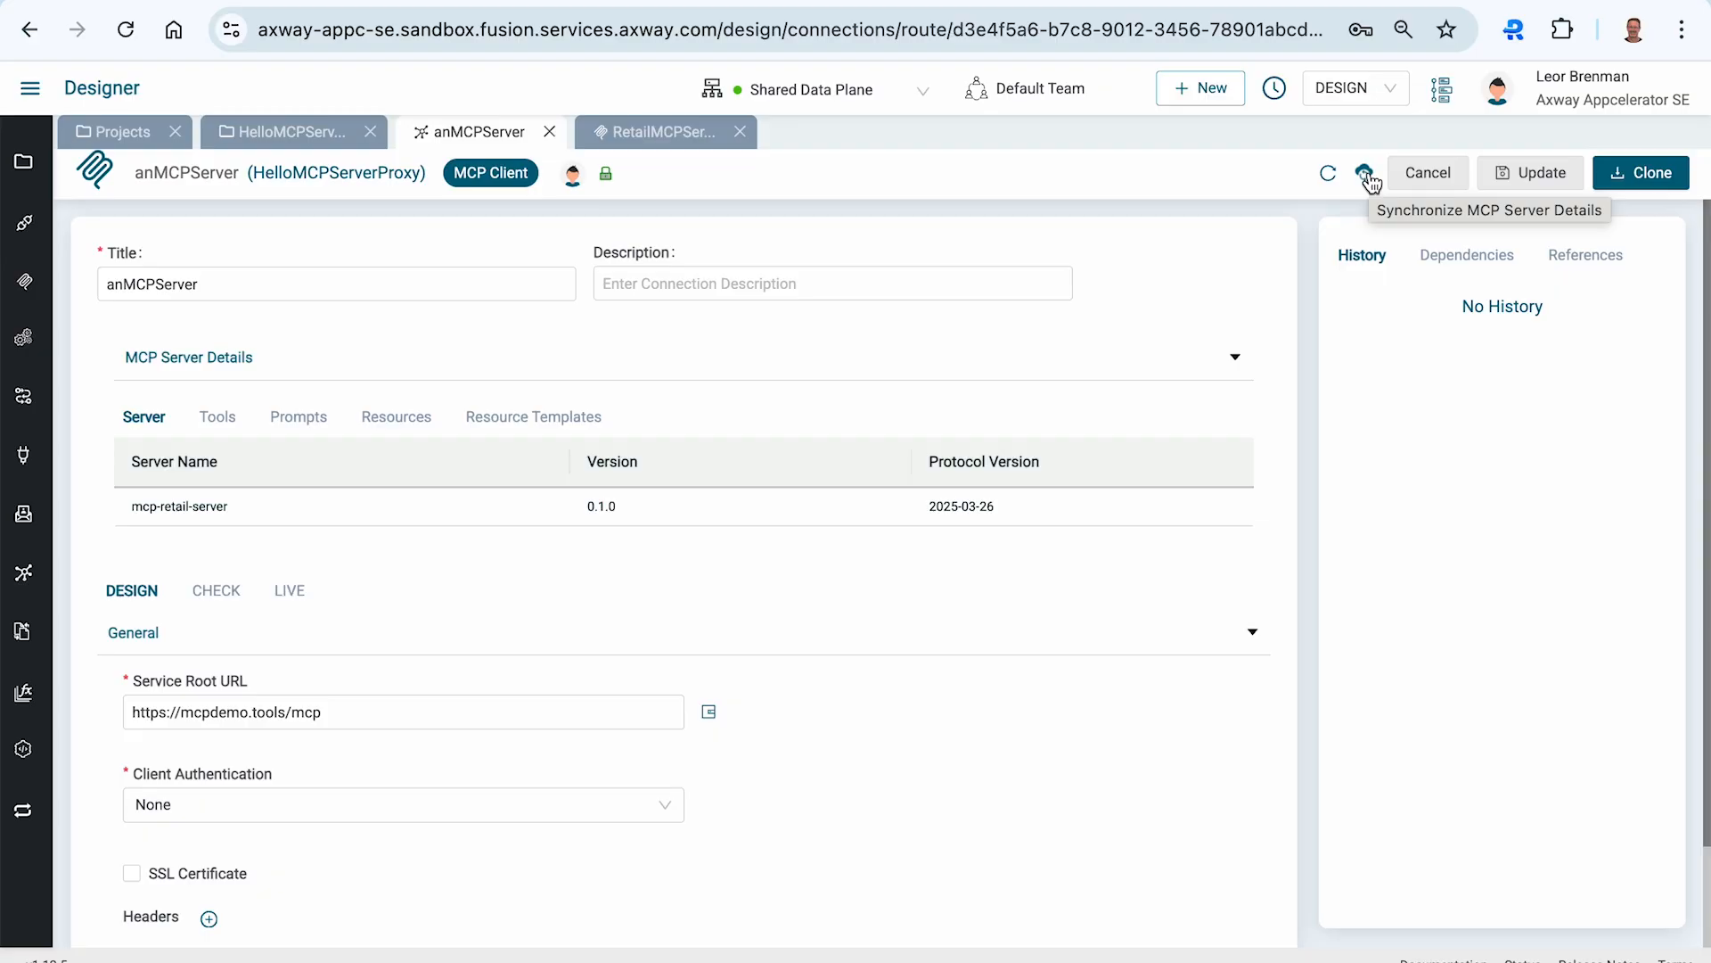
left_click(224, 430)
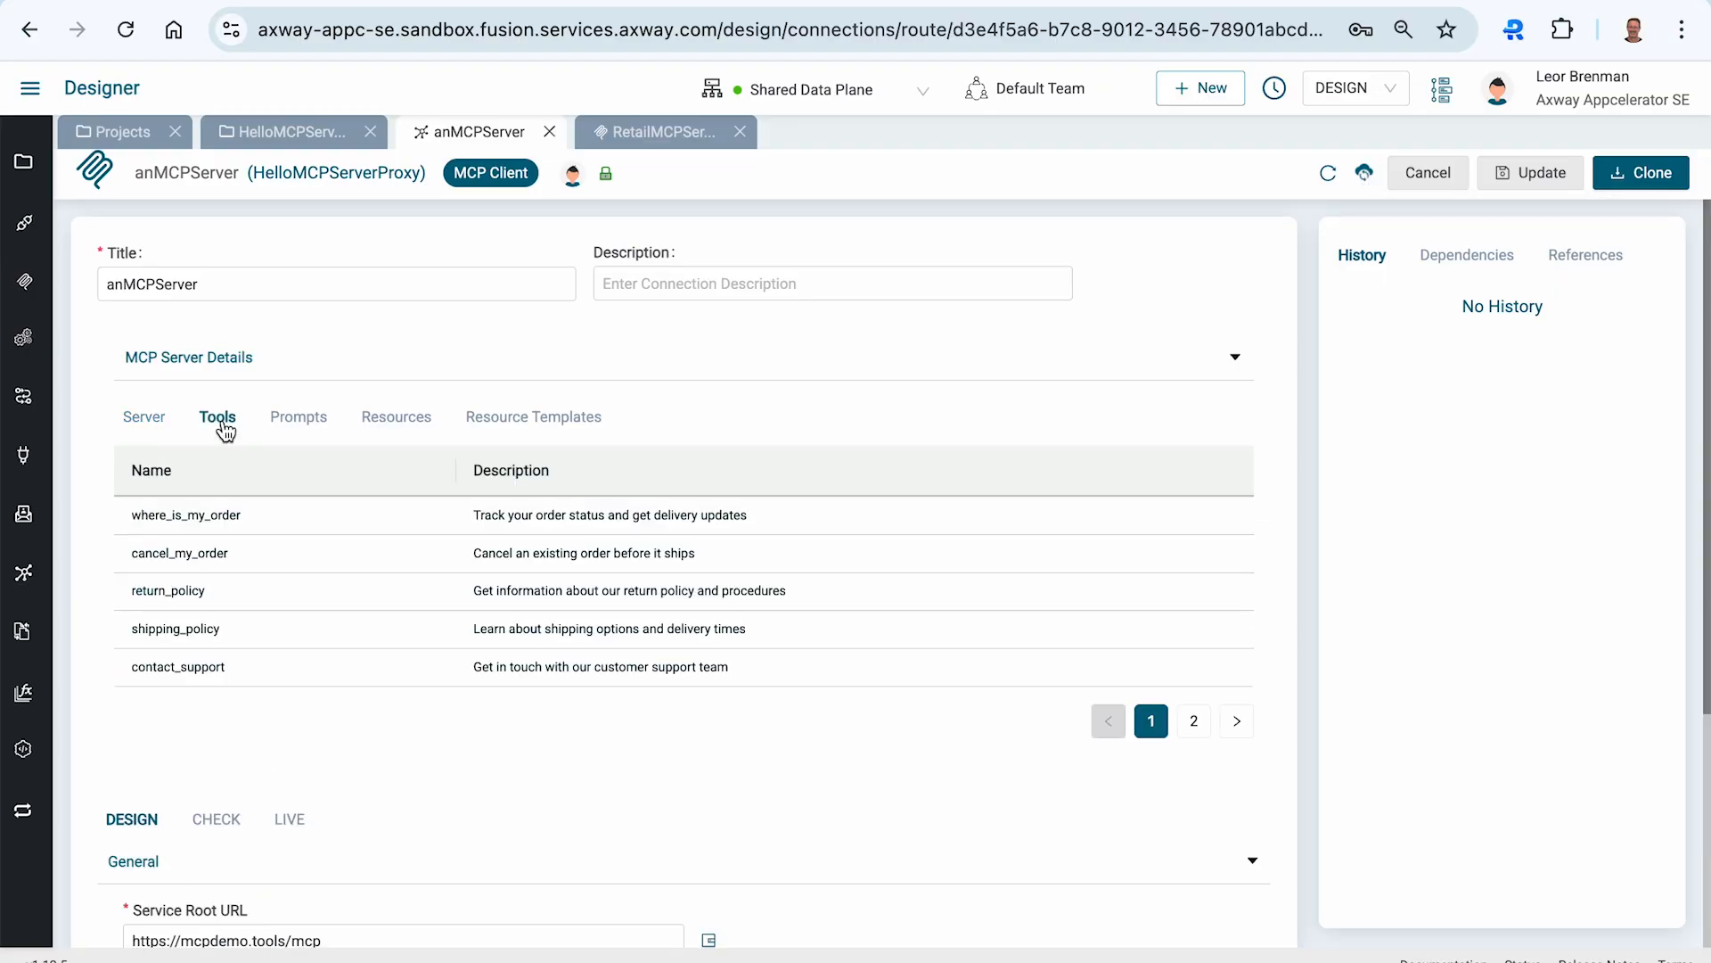
left_click(324, 431)
left_click(414, 431)
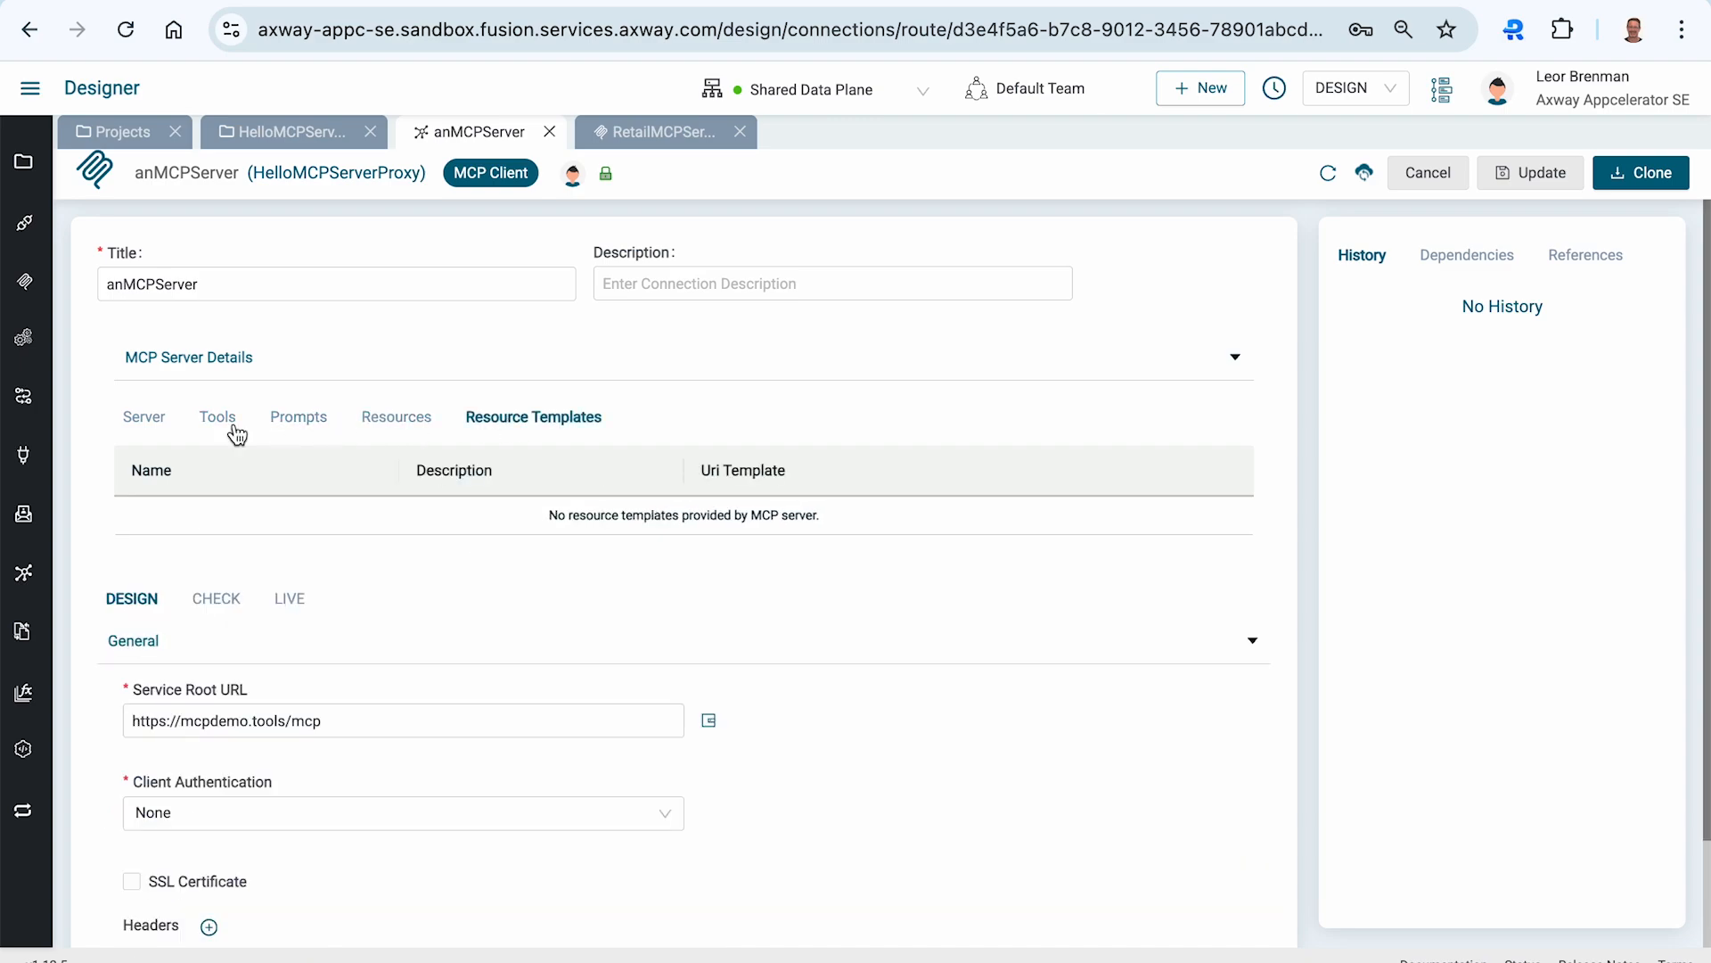
left_click(134, 421)
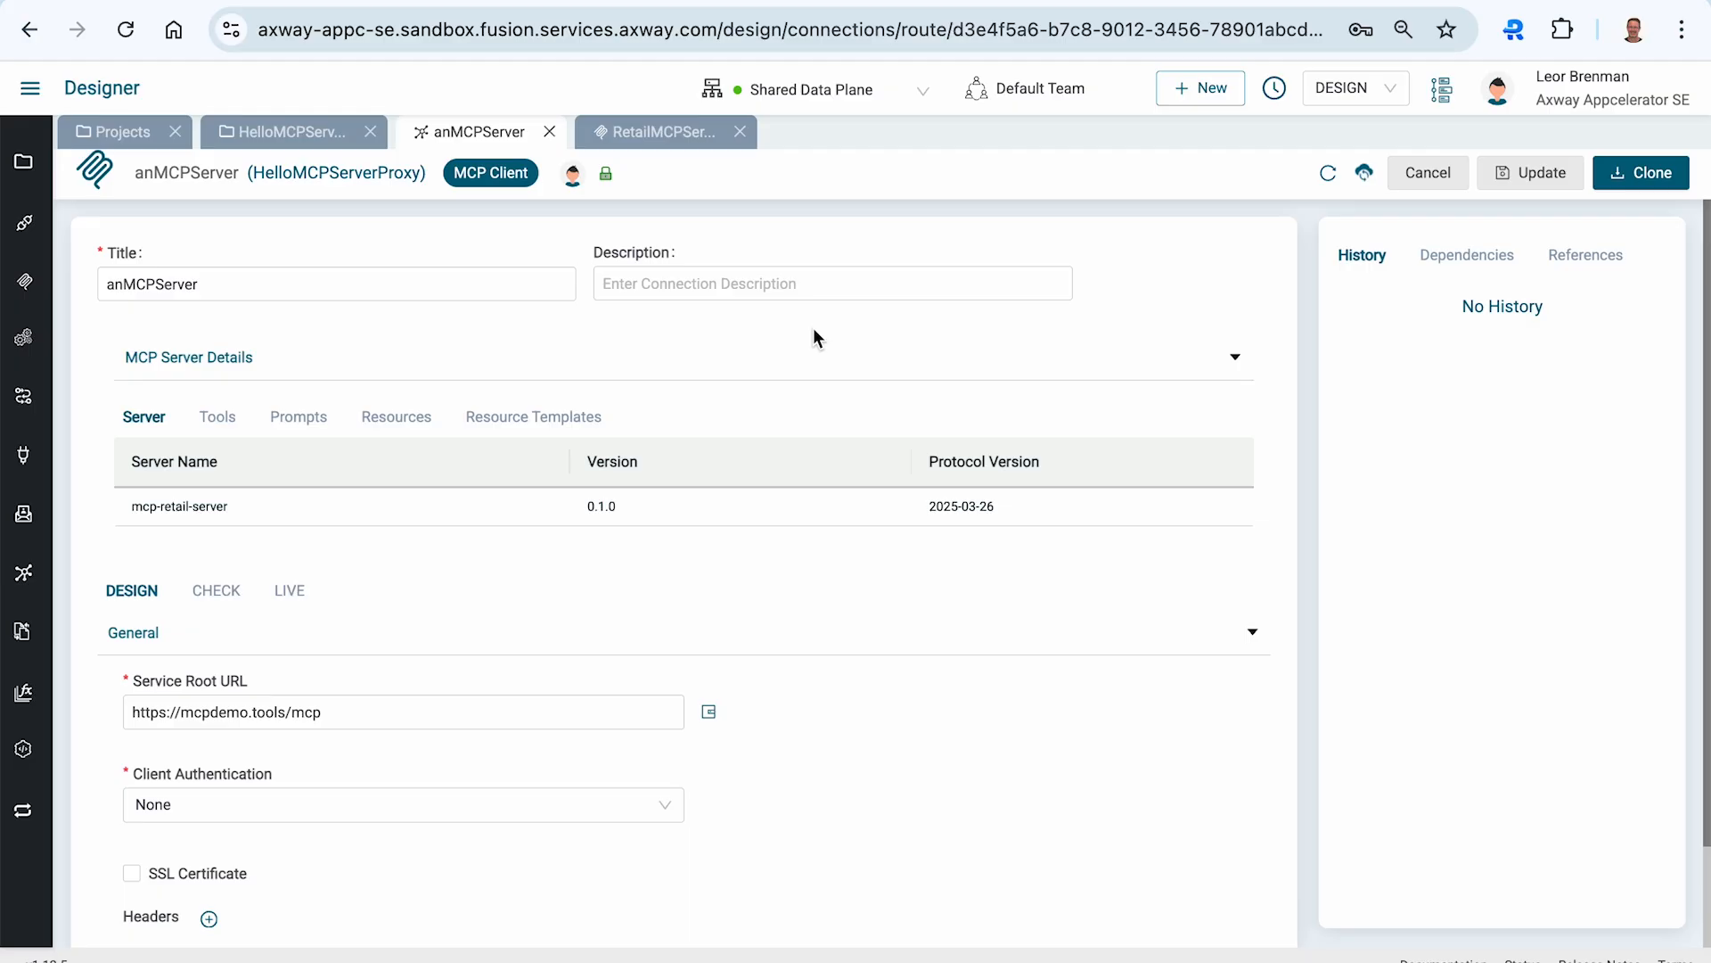
- Activate the RetailMCPServer on the Shared Data Plane and copy its endpoint URL
left_click(689, 138)
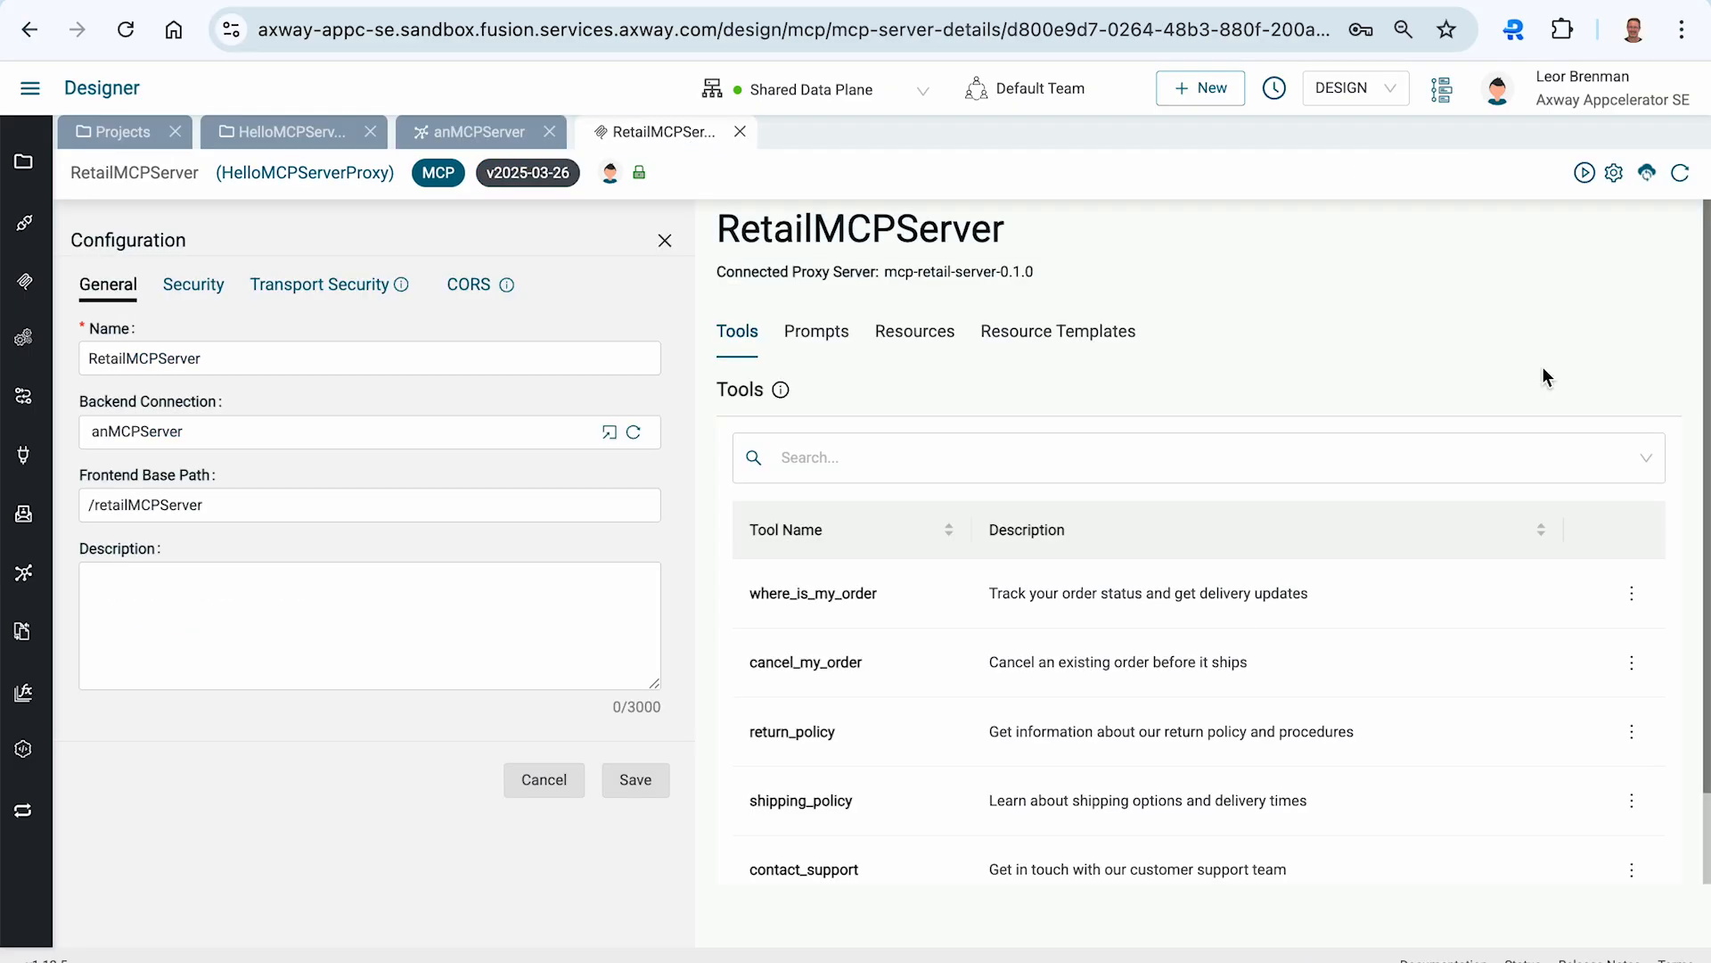
left_click(1585, 172)
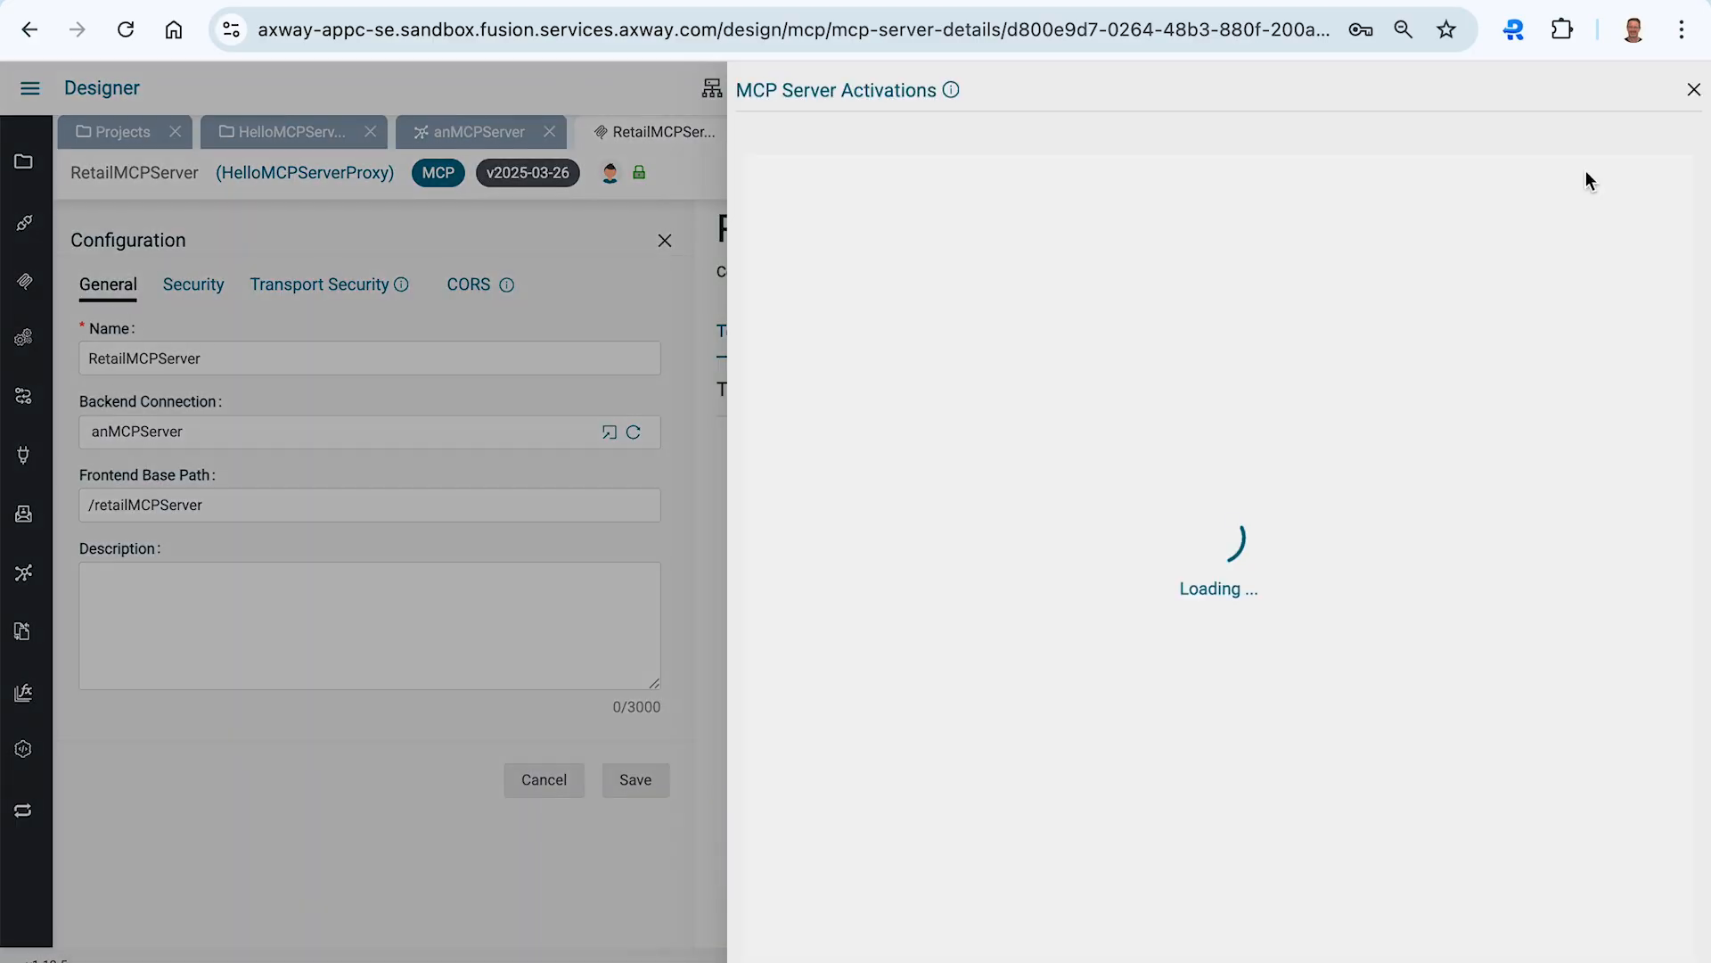
left_click(1176, 278)
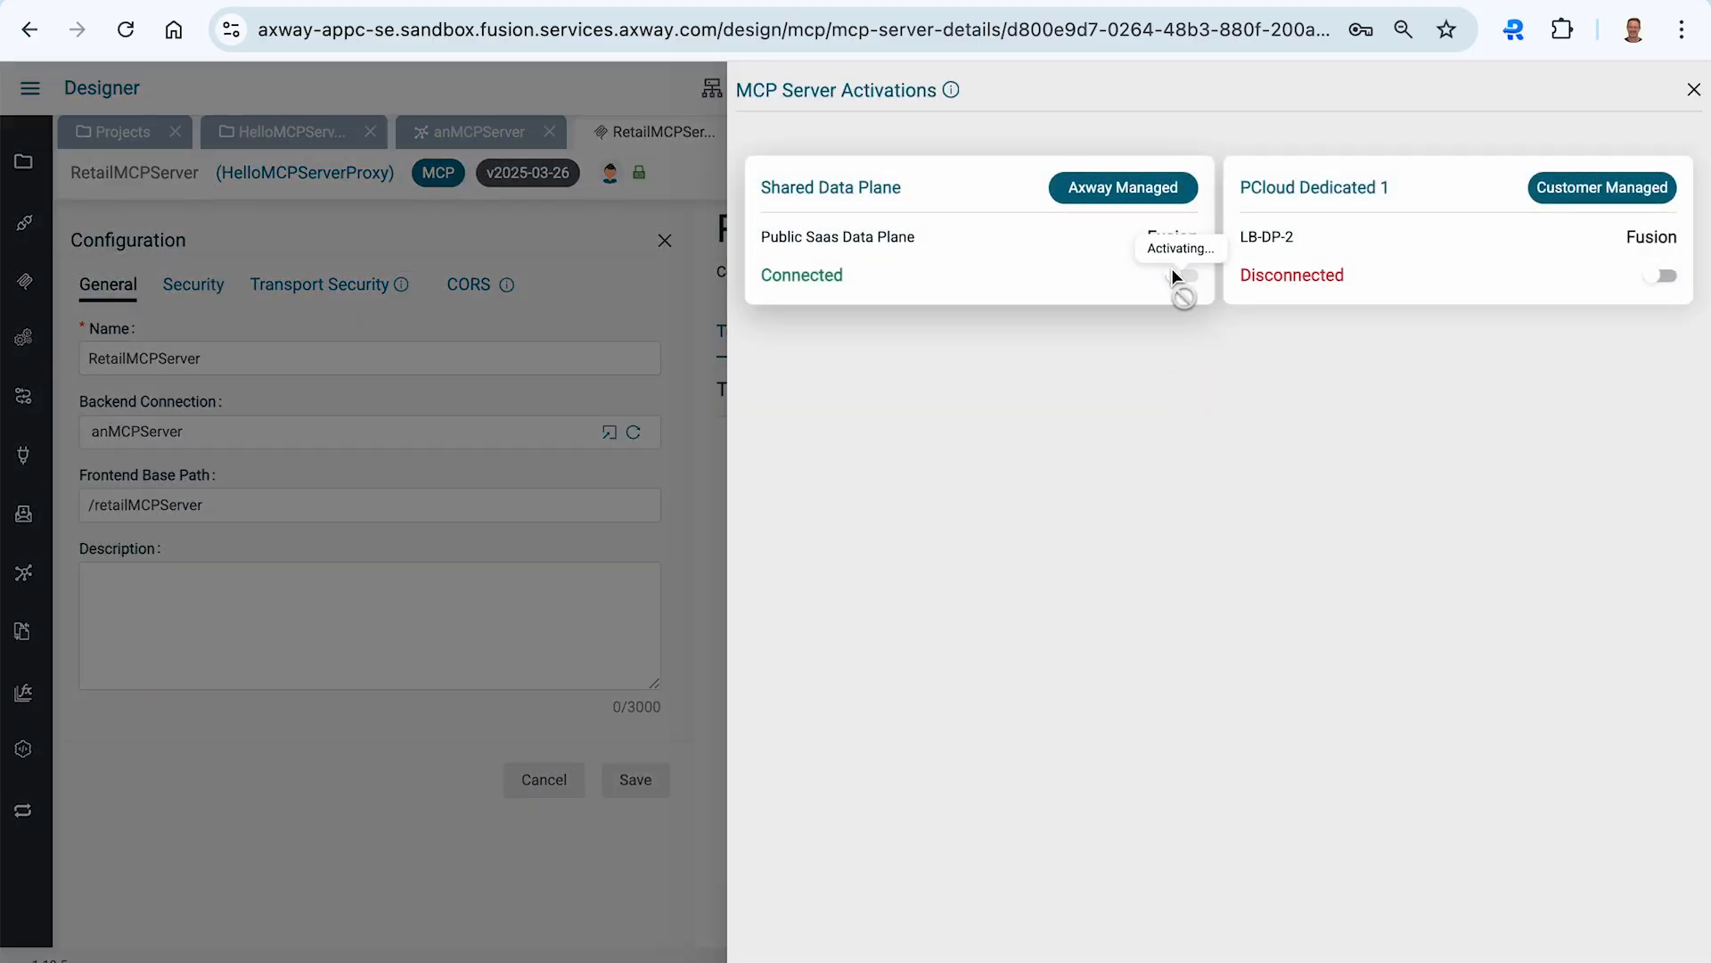
mouse_move(1148, 278)
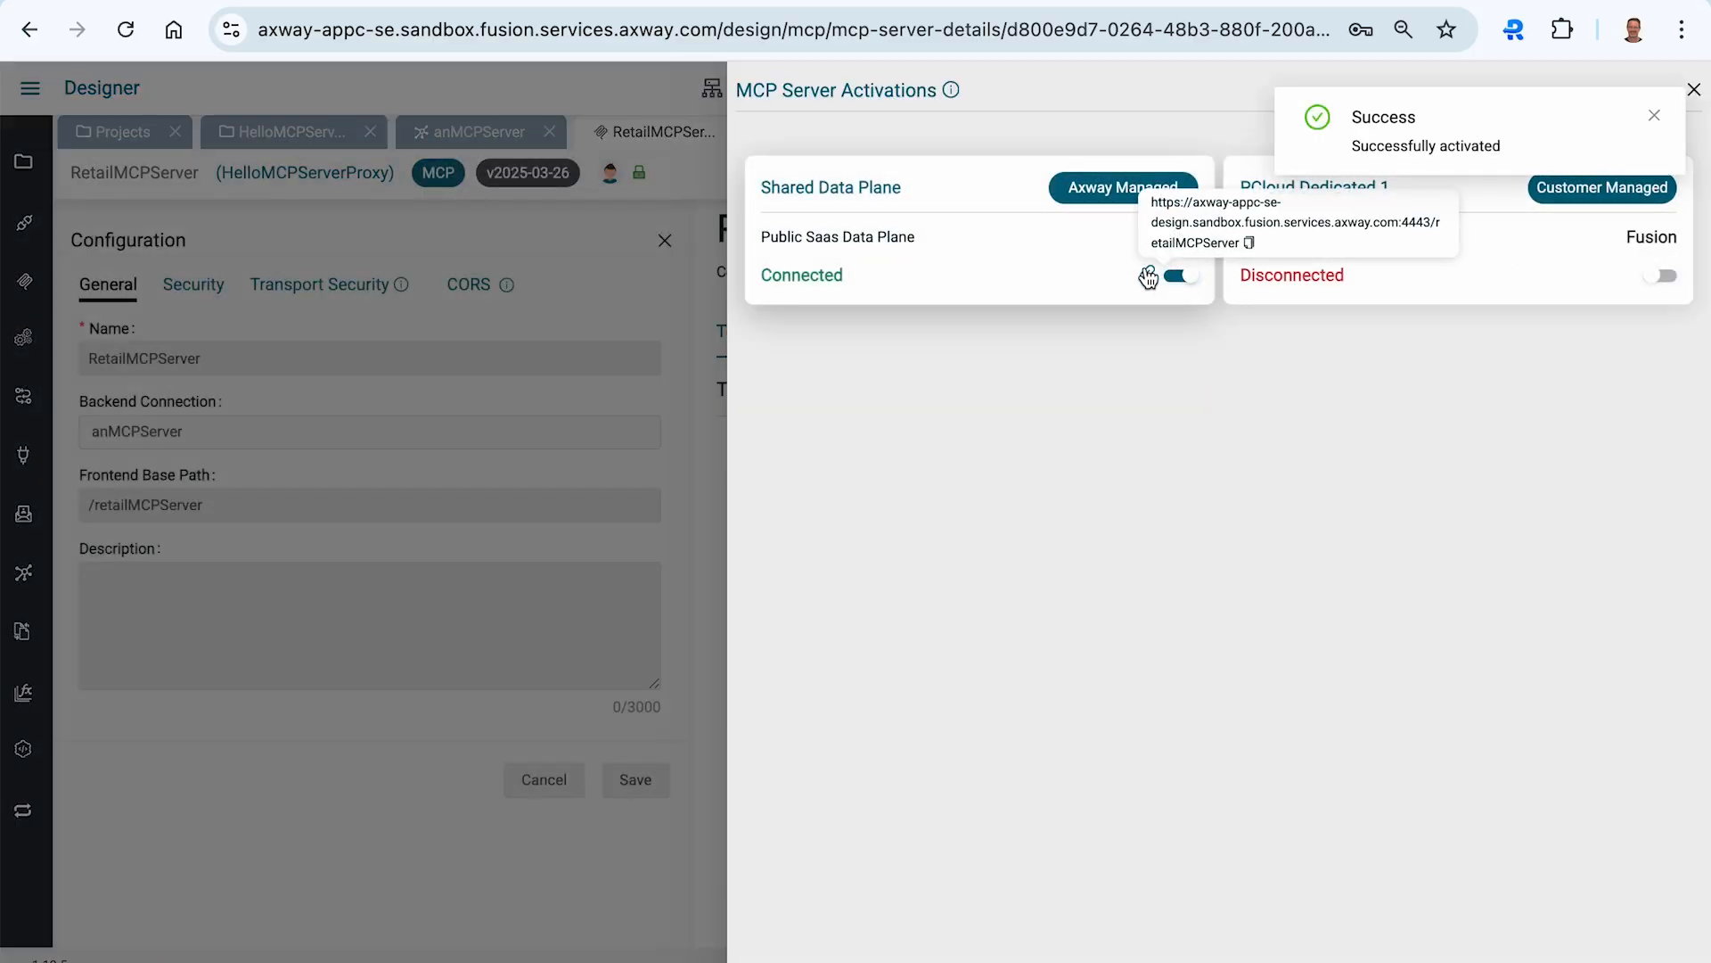
left_click(1250, 243)
- Switch to Postman, create a new HTTP MCP request with the copied retailMCPServer URL, and connect
key("super+Tab")
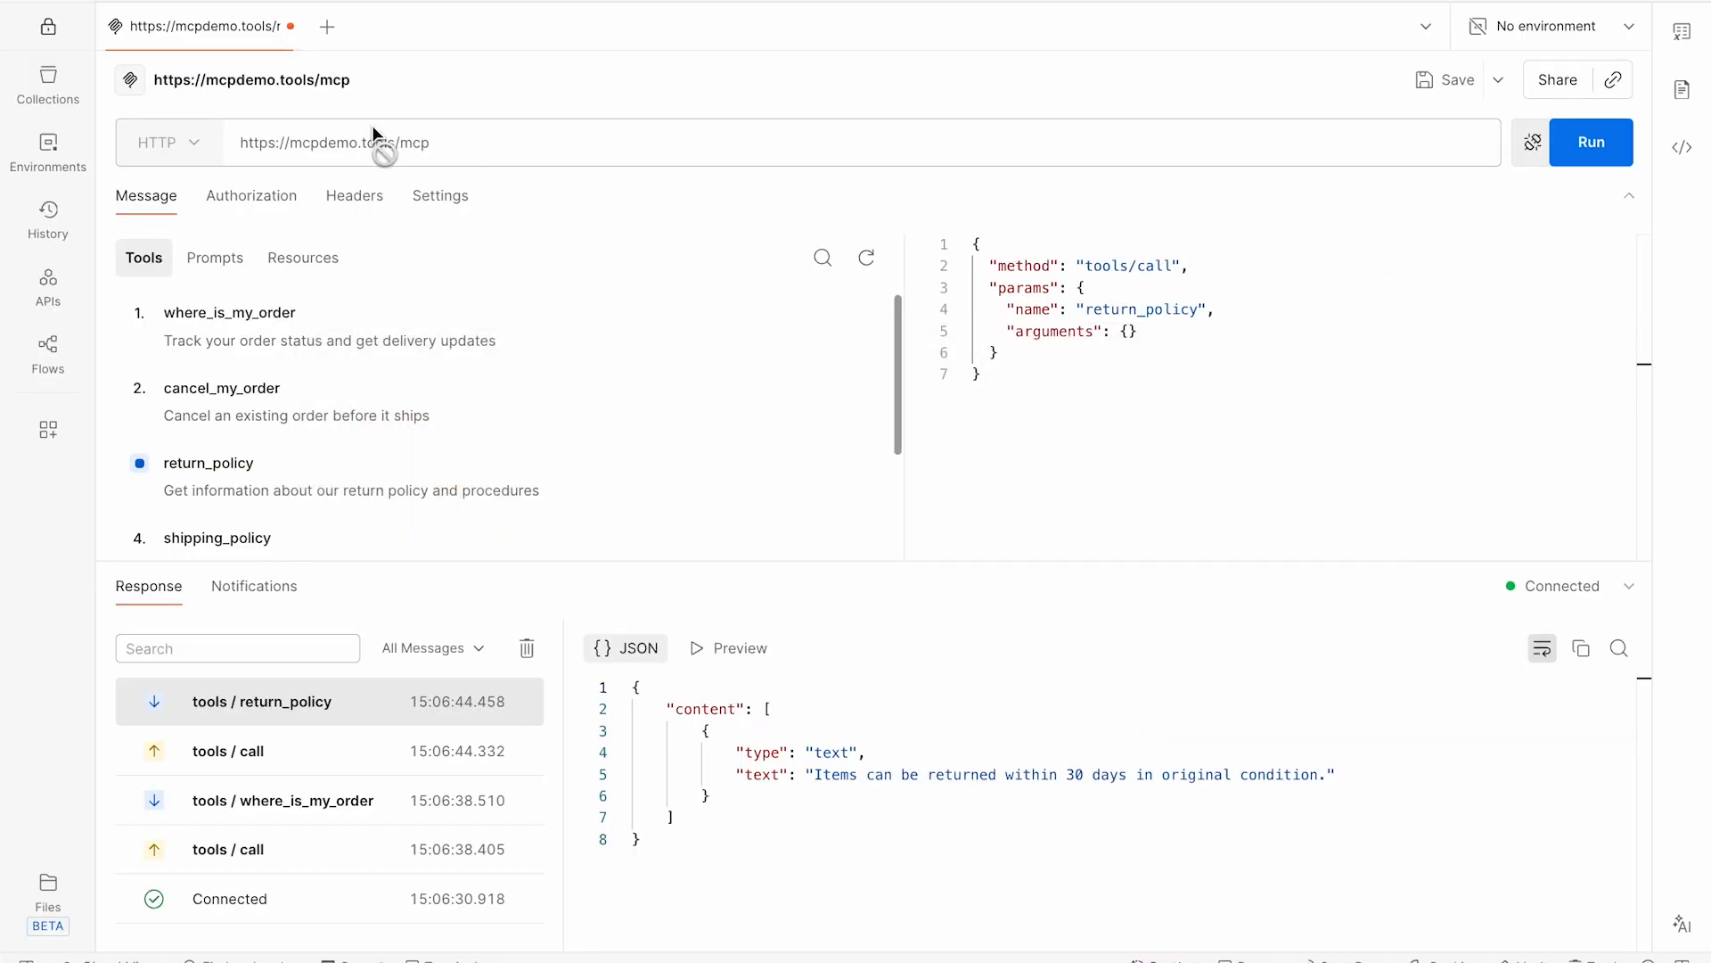
left_click(327, 27)
left_click(155, 145)
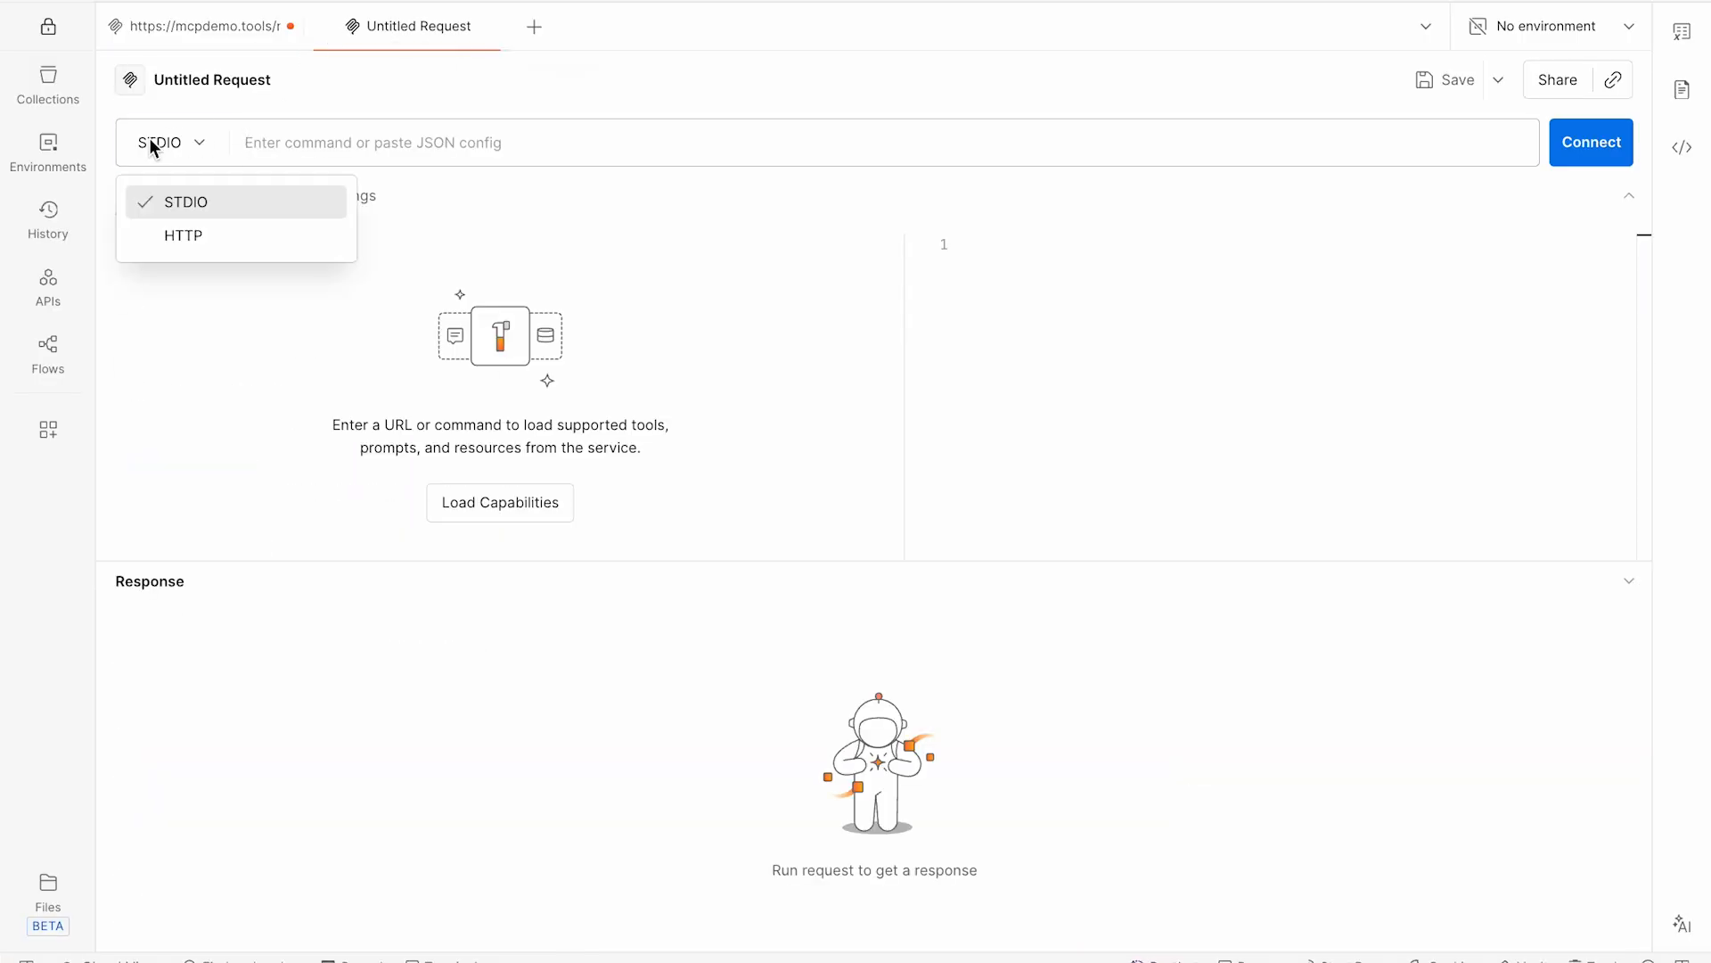
left_click(167, 235)
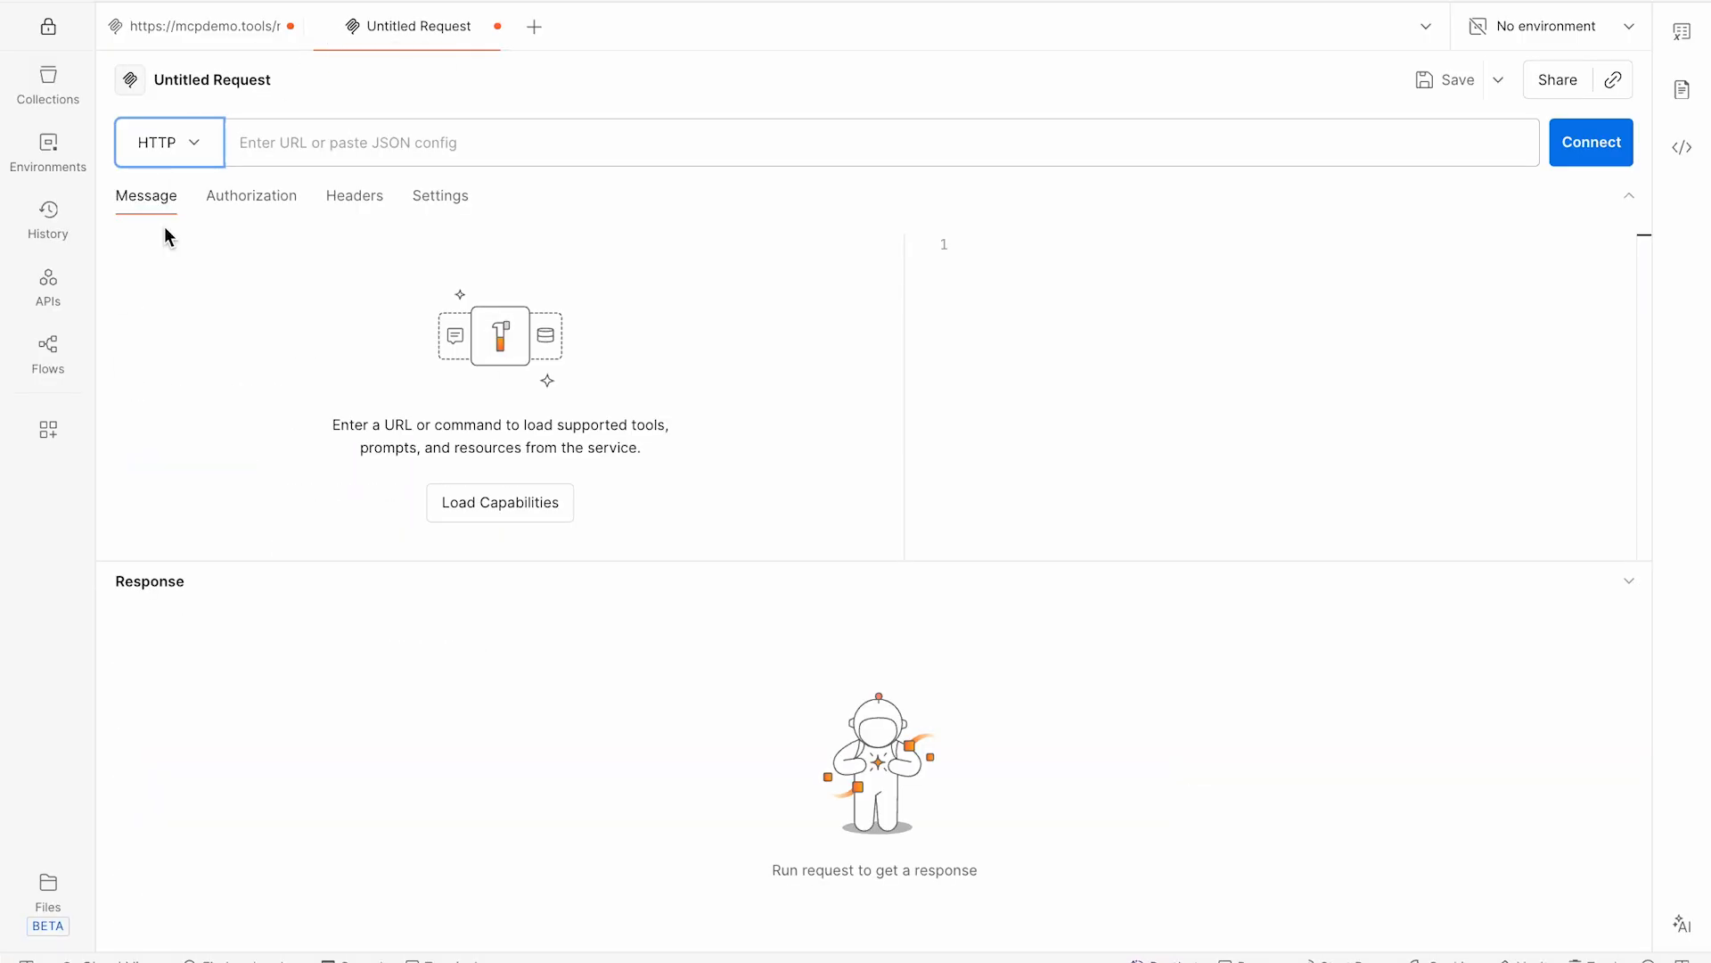
left_click(296, 143)
key("ctrl+v")
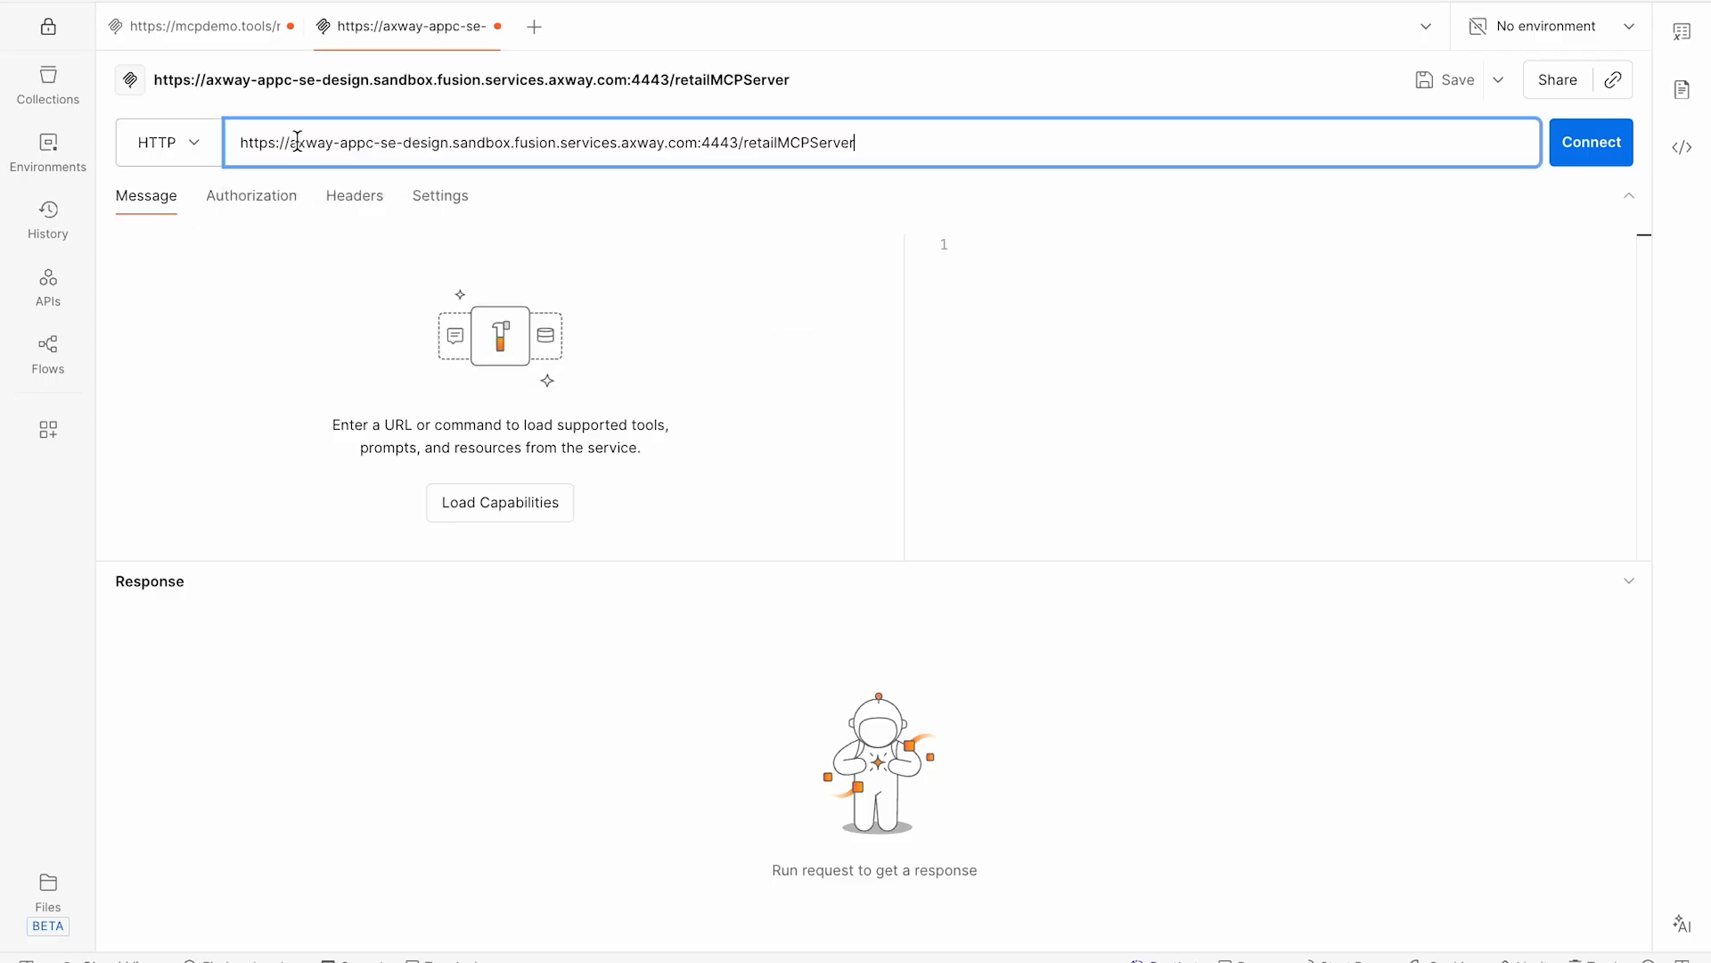
left_click(1590, 159)
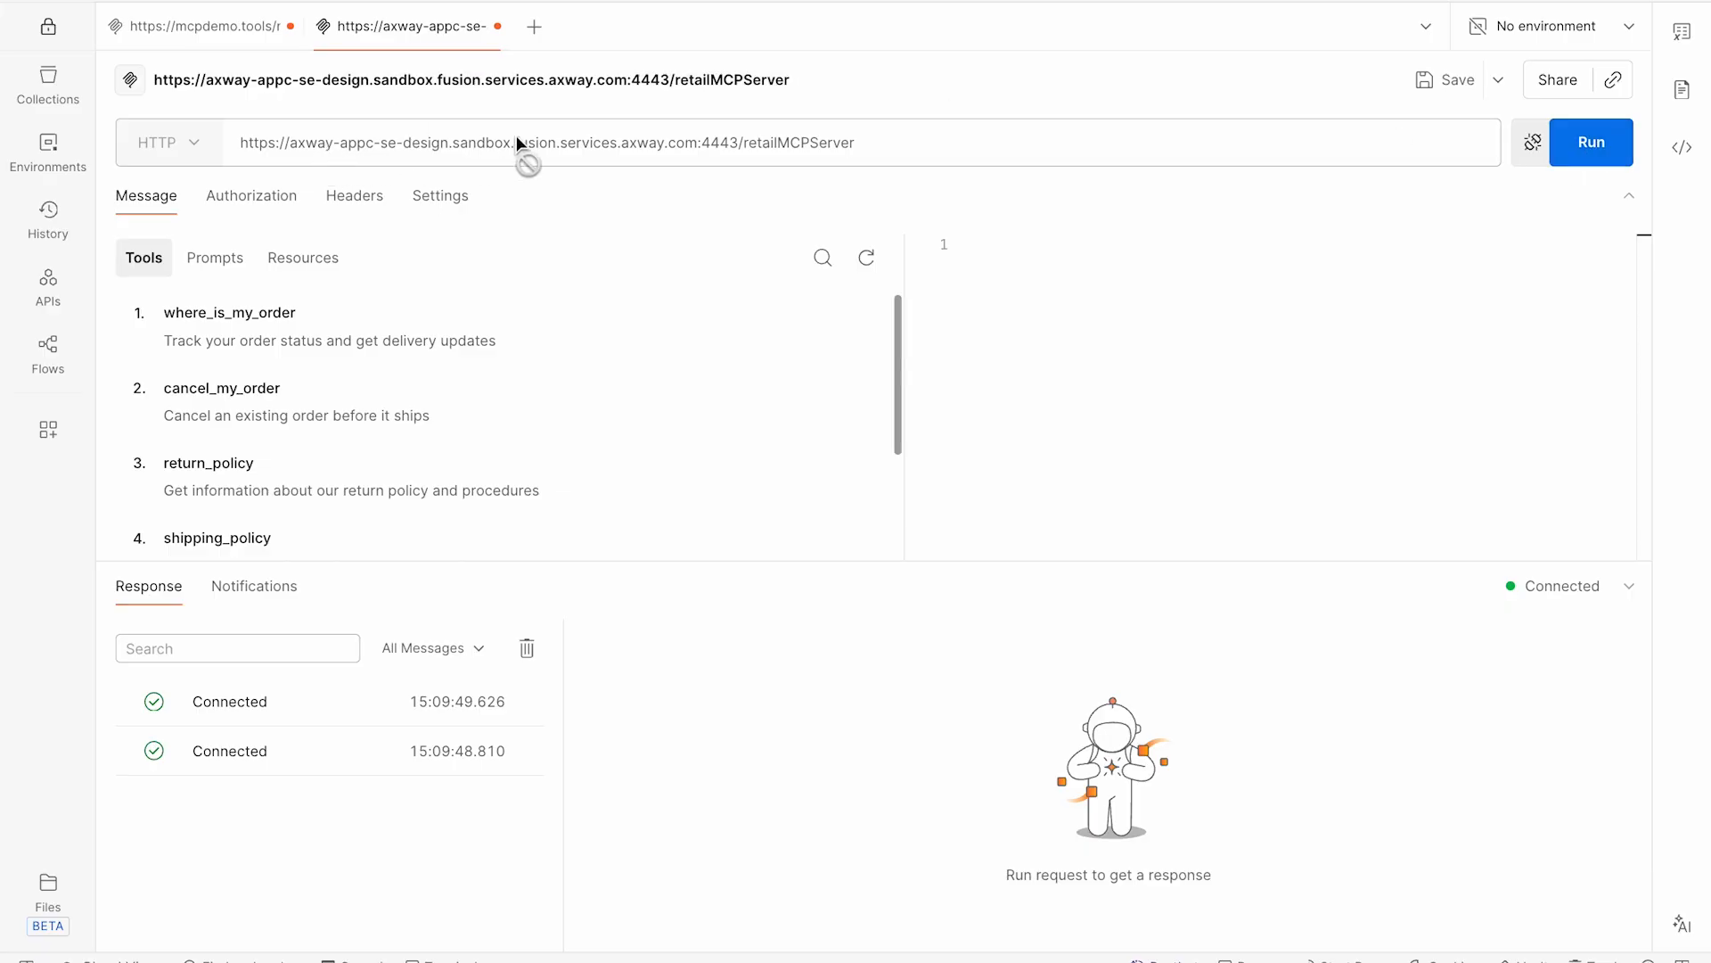
- Run where_is_my_order with orderId 123, then run return_policy through the proxied server
left_click(246, 319)
type("123")
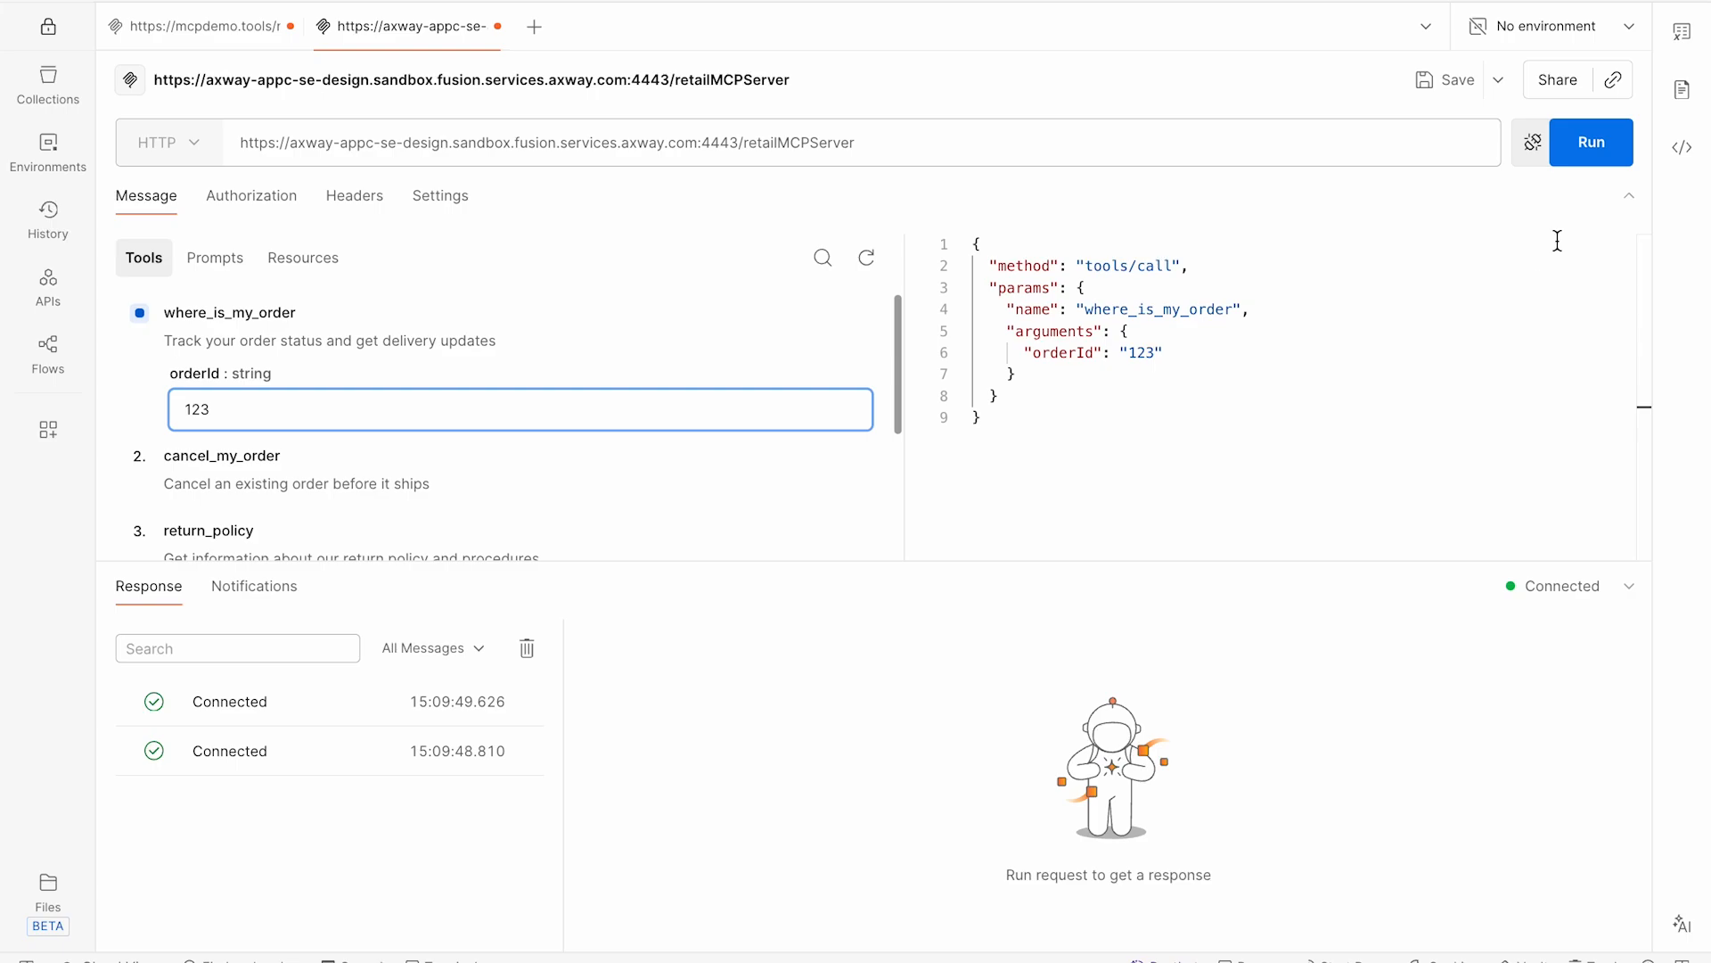
left_click(1587, 145)
scroll(565, 340, "down", 3)
left_click(329, 333)
left_click(1581, 143)
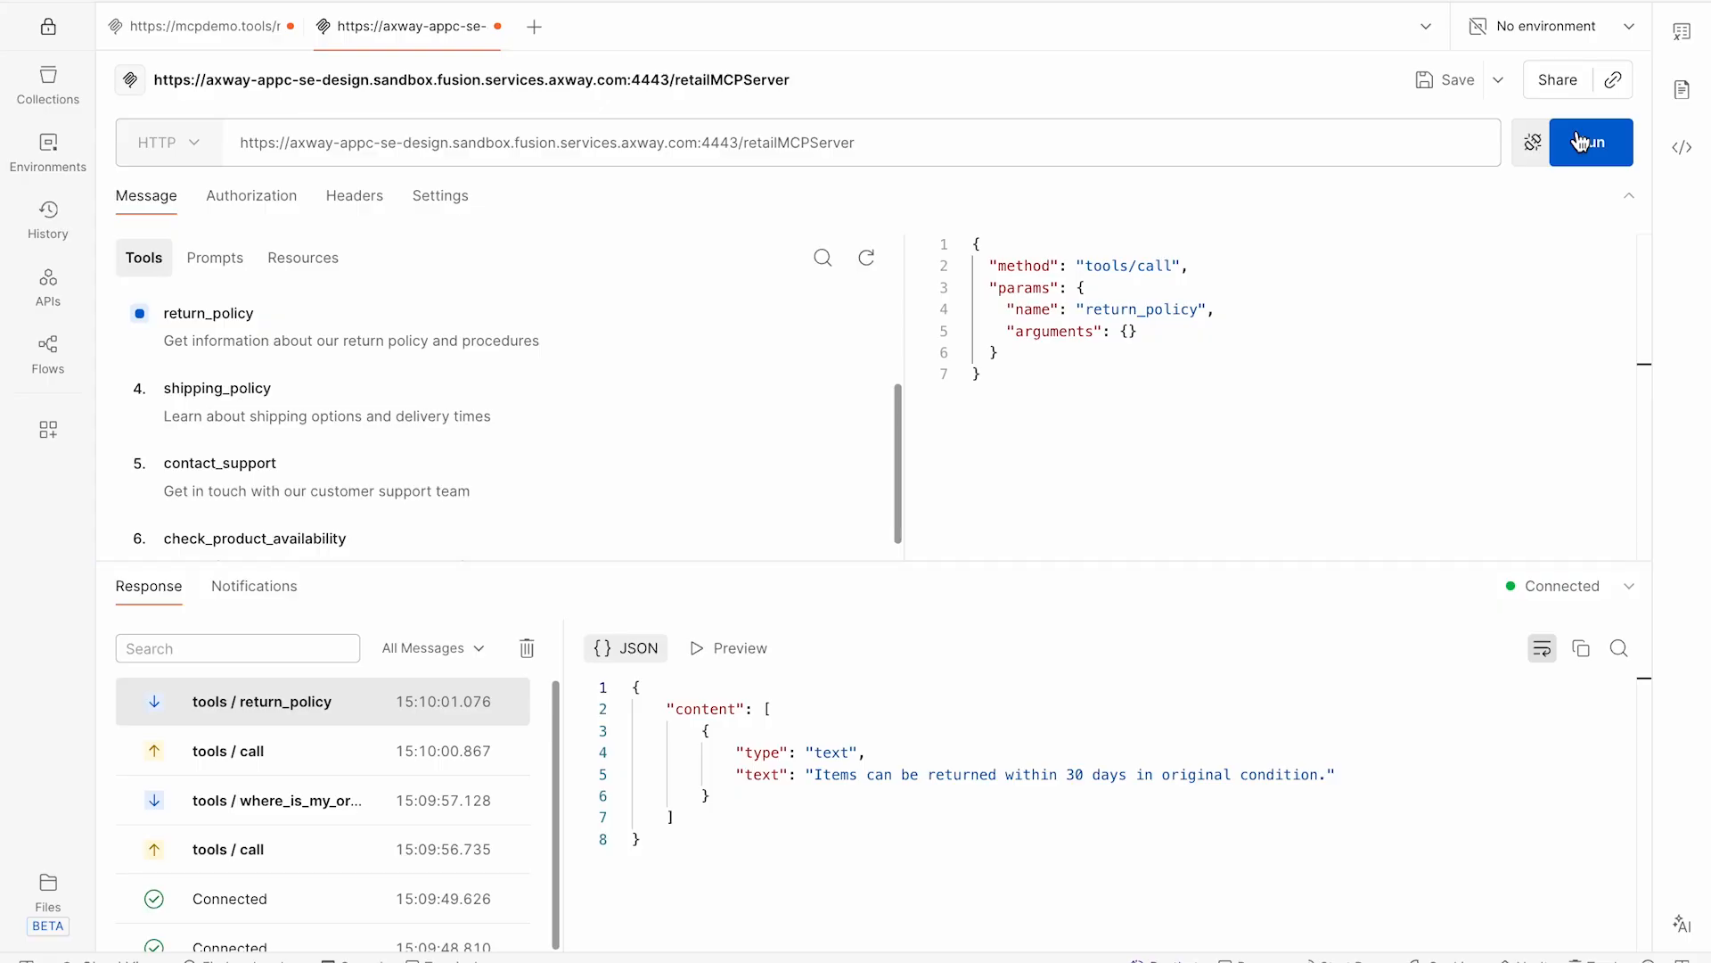
- Switch back to the browser and deactivate the RetailMCPServer on the Shared Data Plane
key("super+Tab")
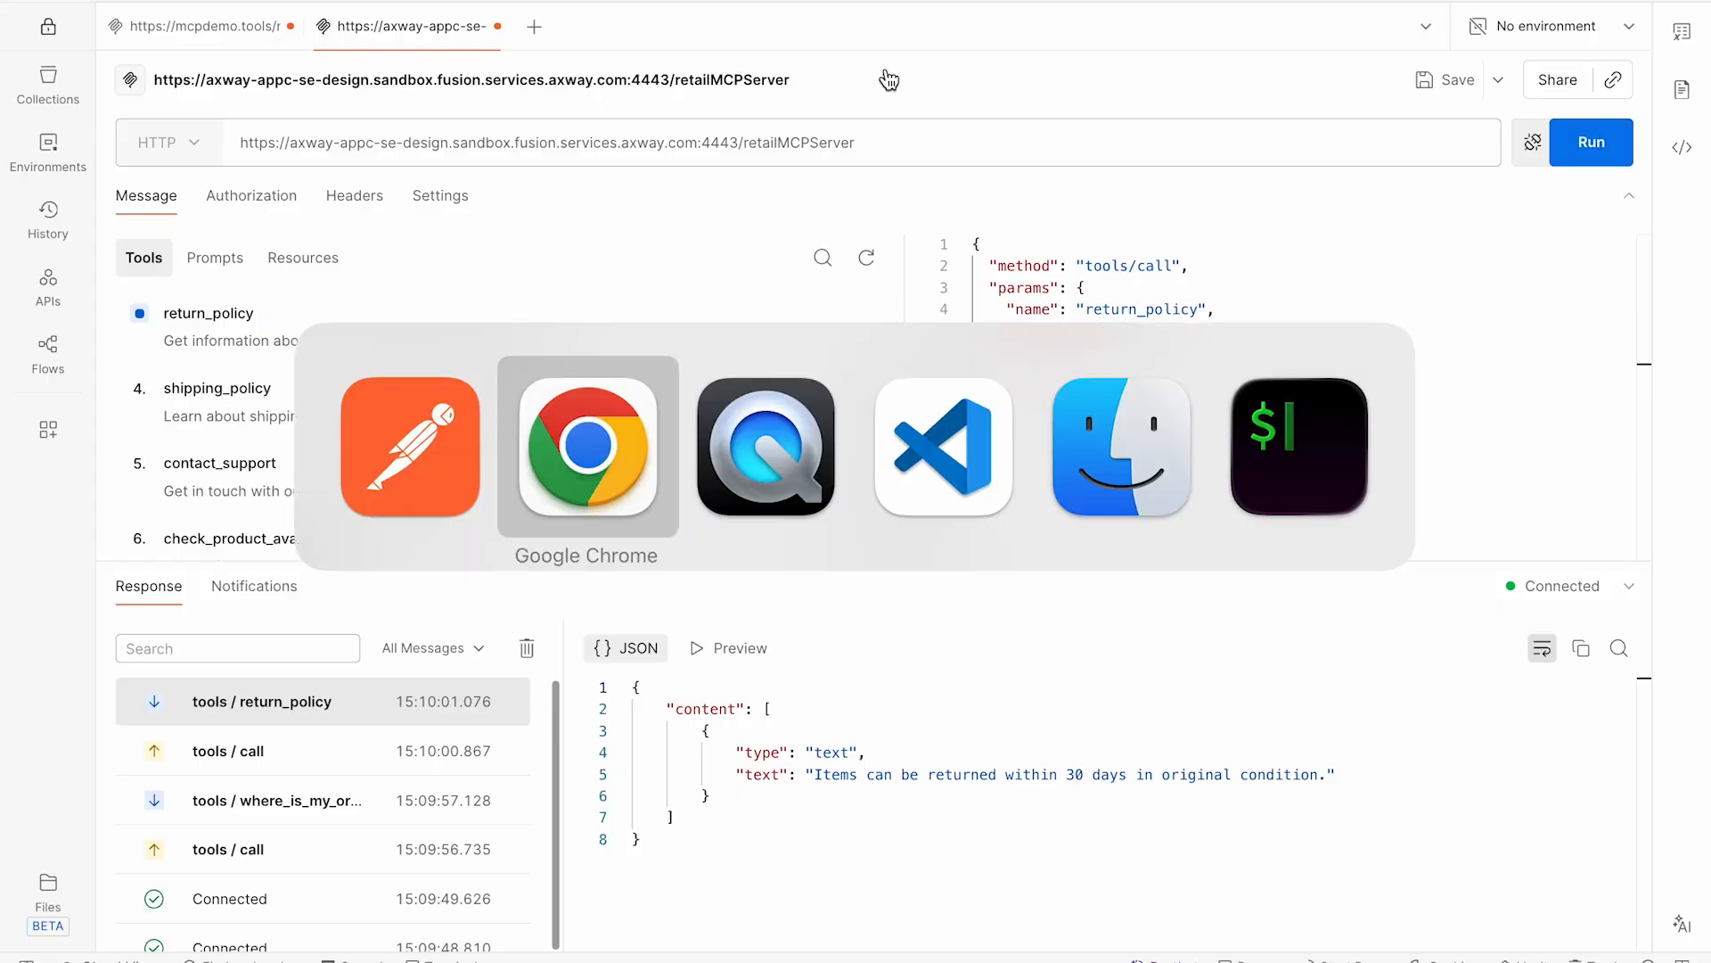
left_click(1186, 276)
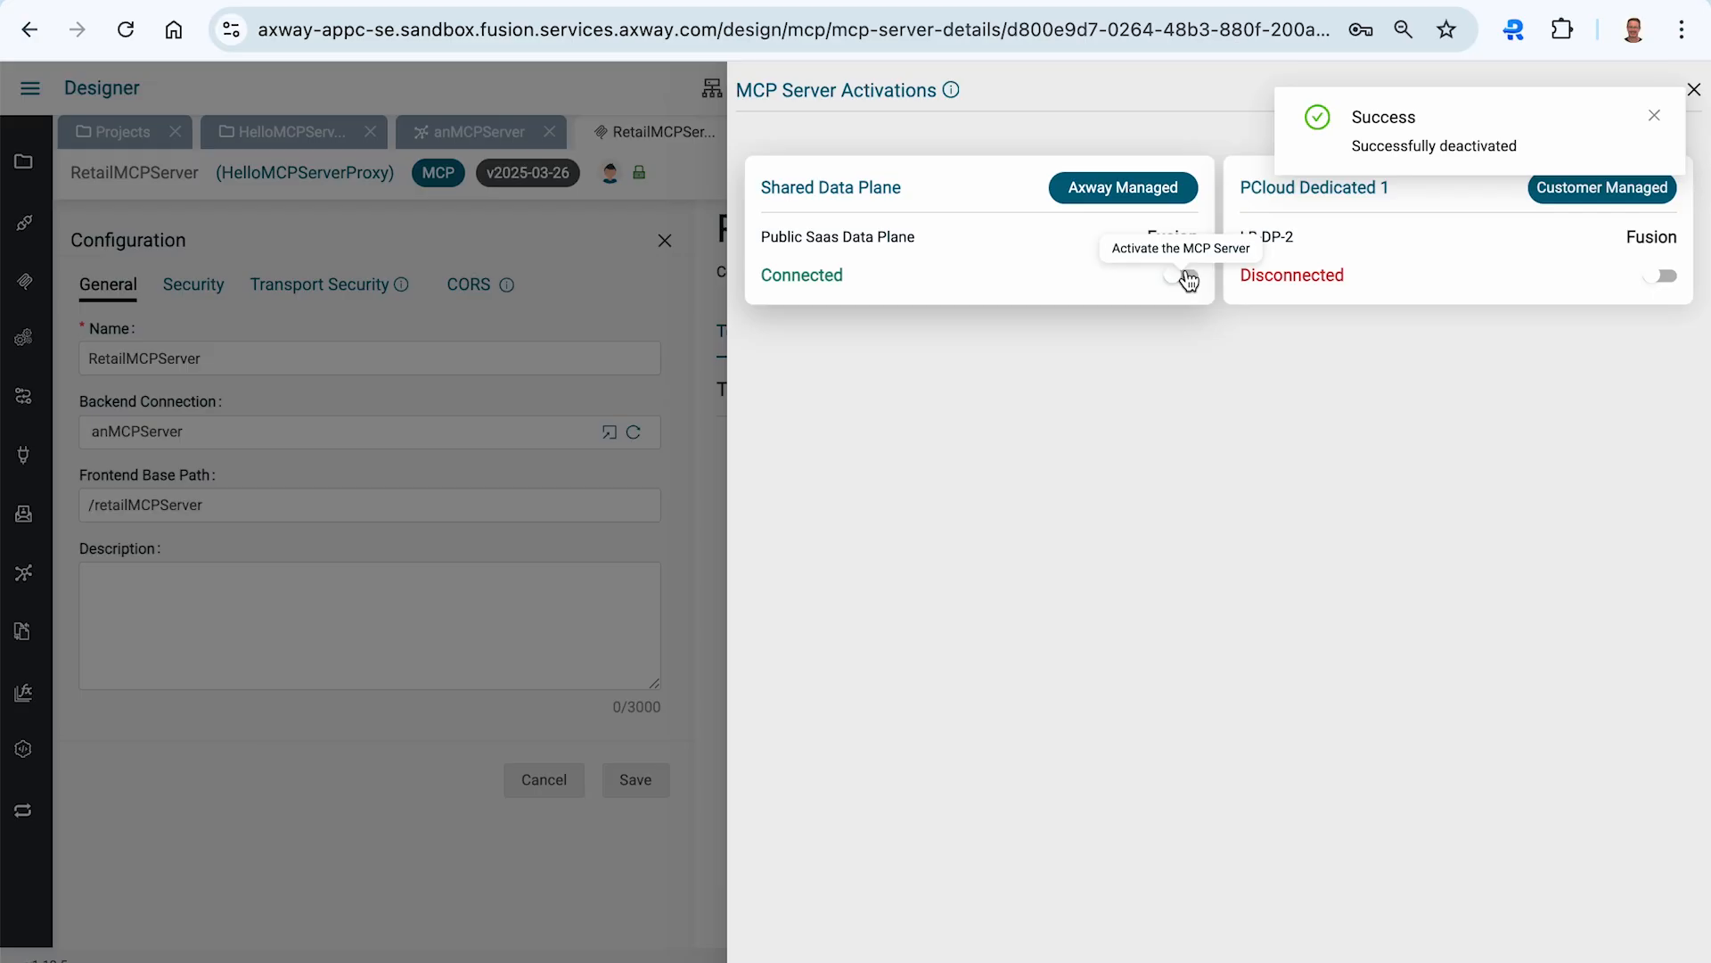
- Set the proxy's inbound security to API Key and start creating a new governance rule
left_click(599, 316)
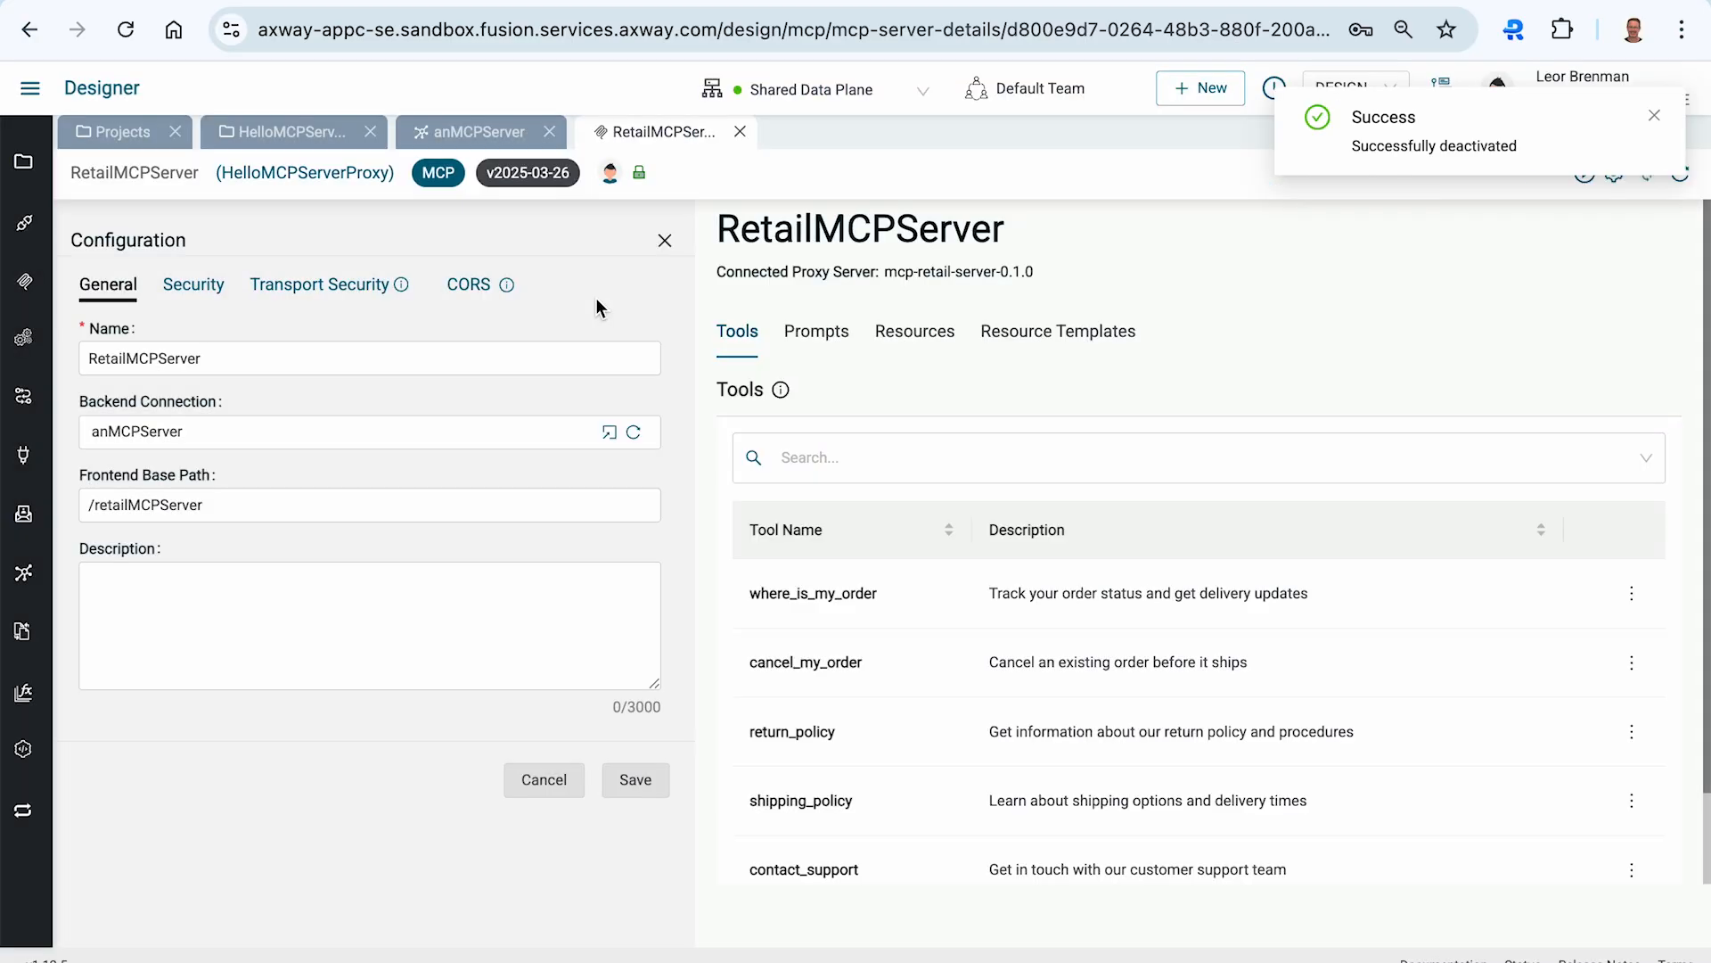
left_click(185, 291)
left_click(166, 412)
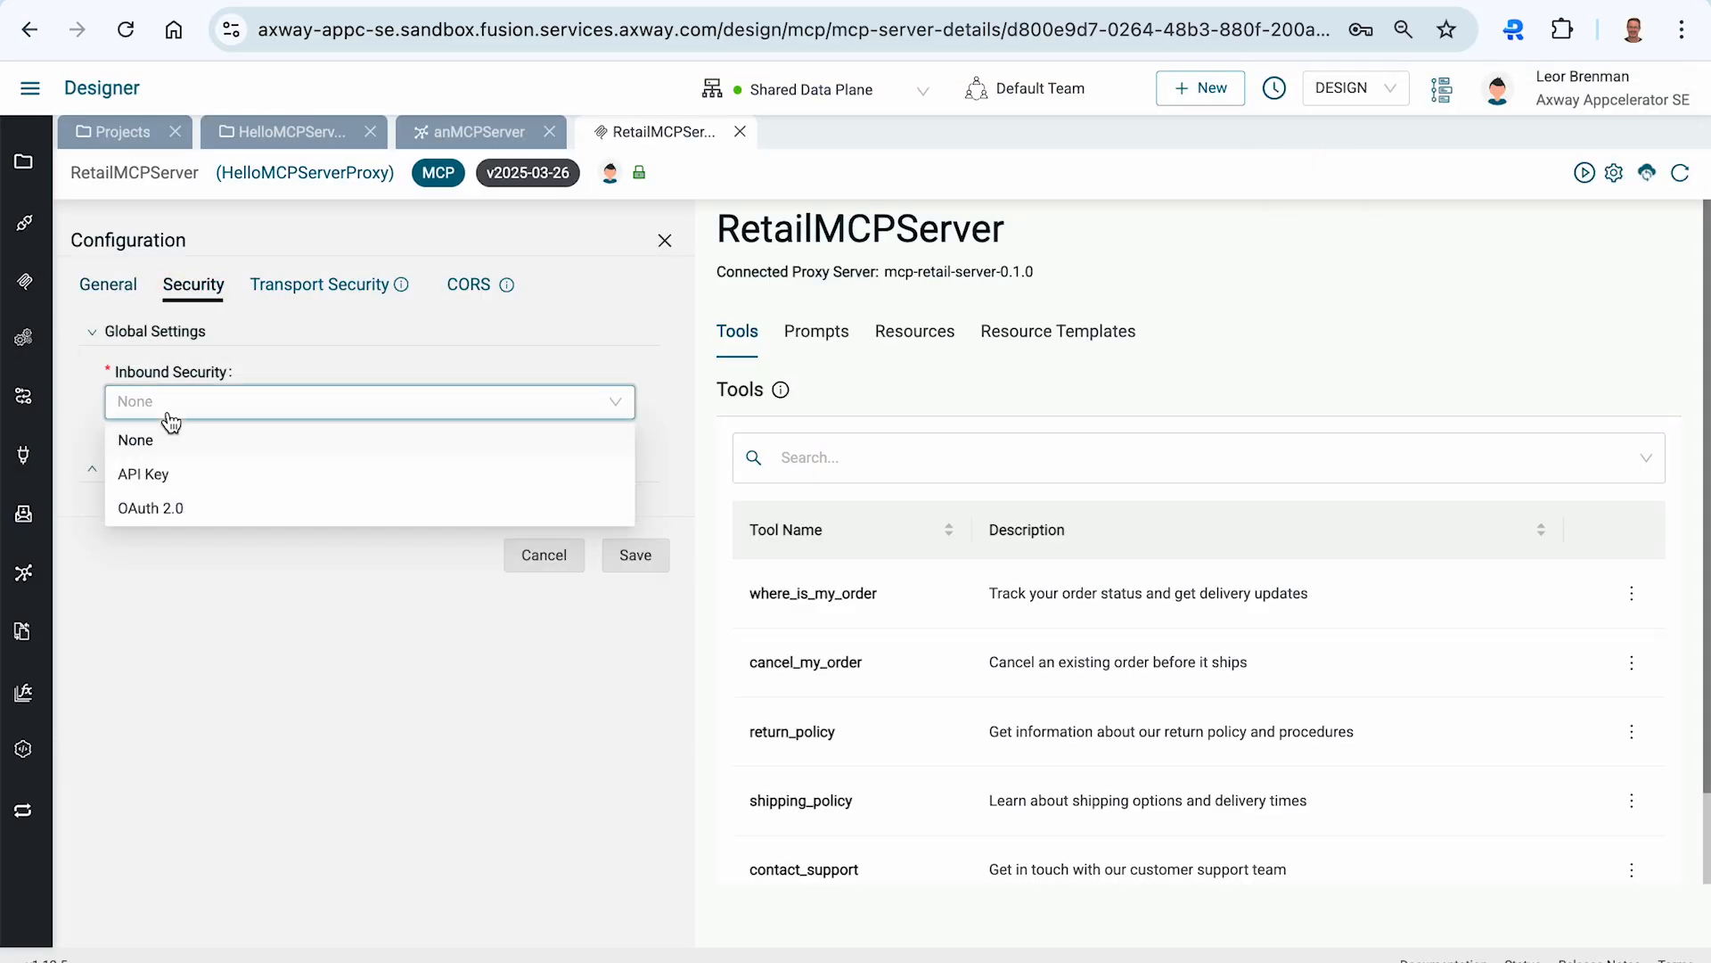
left_click(165, 481)
left_click(138, 471)
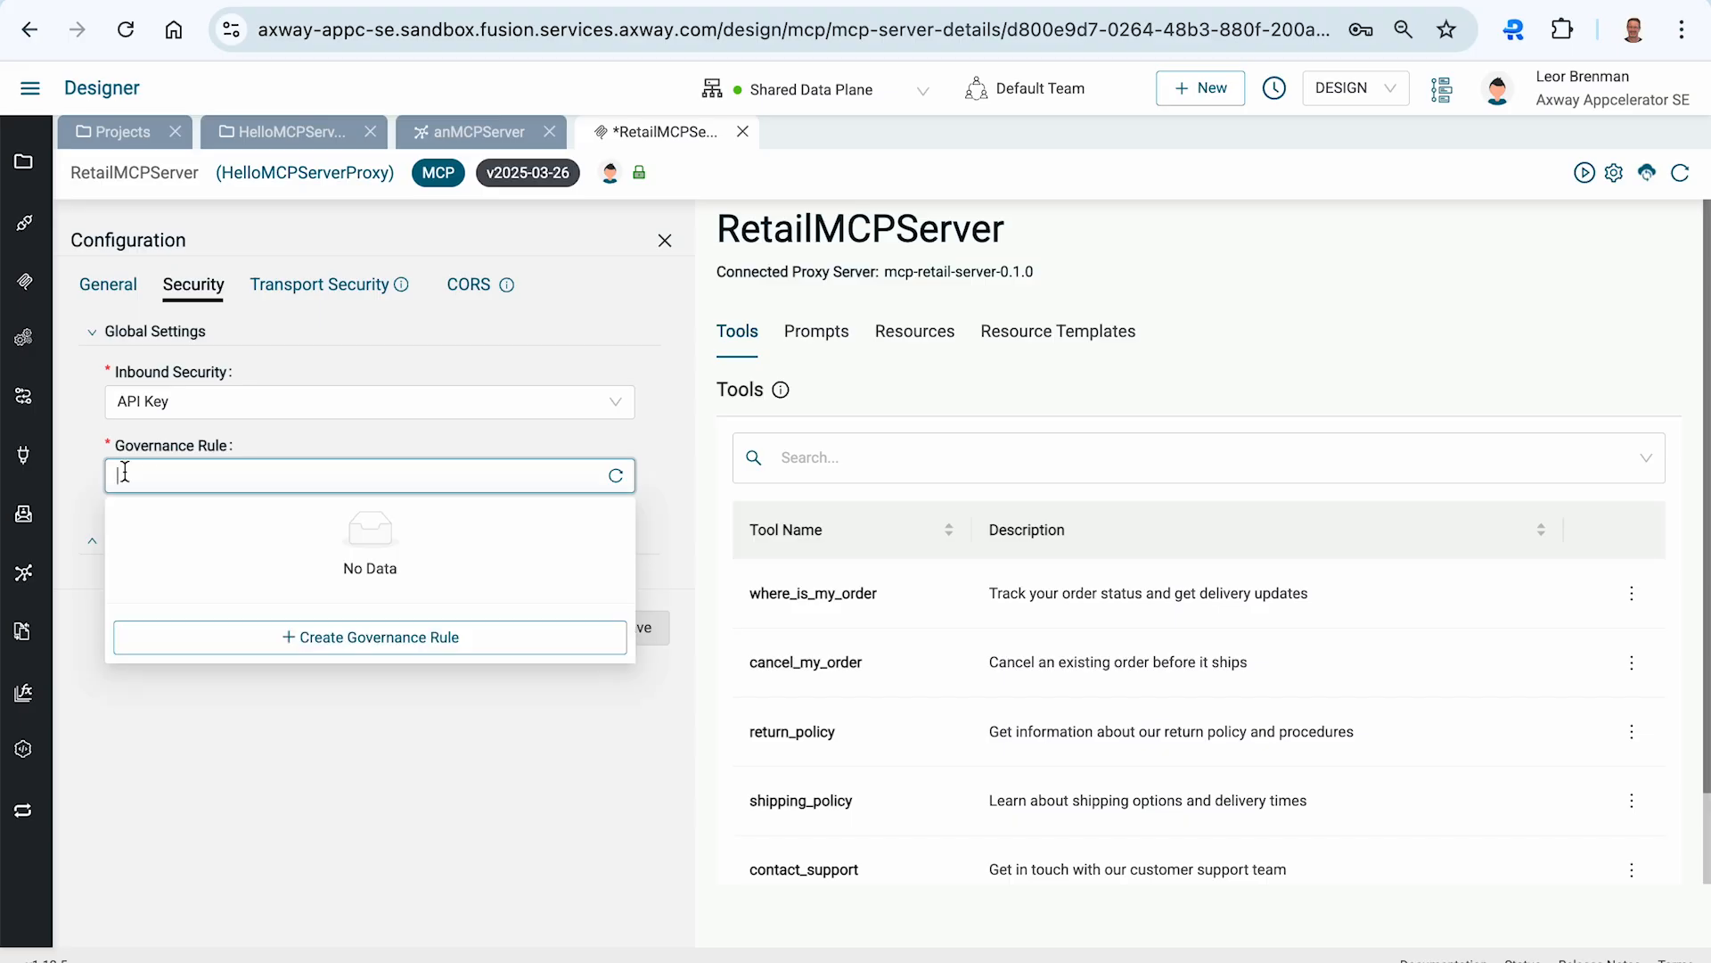
left_click(343, 636)
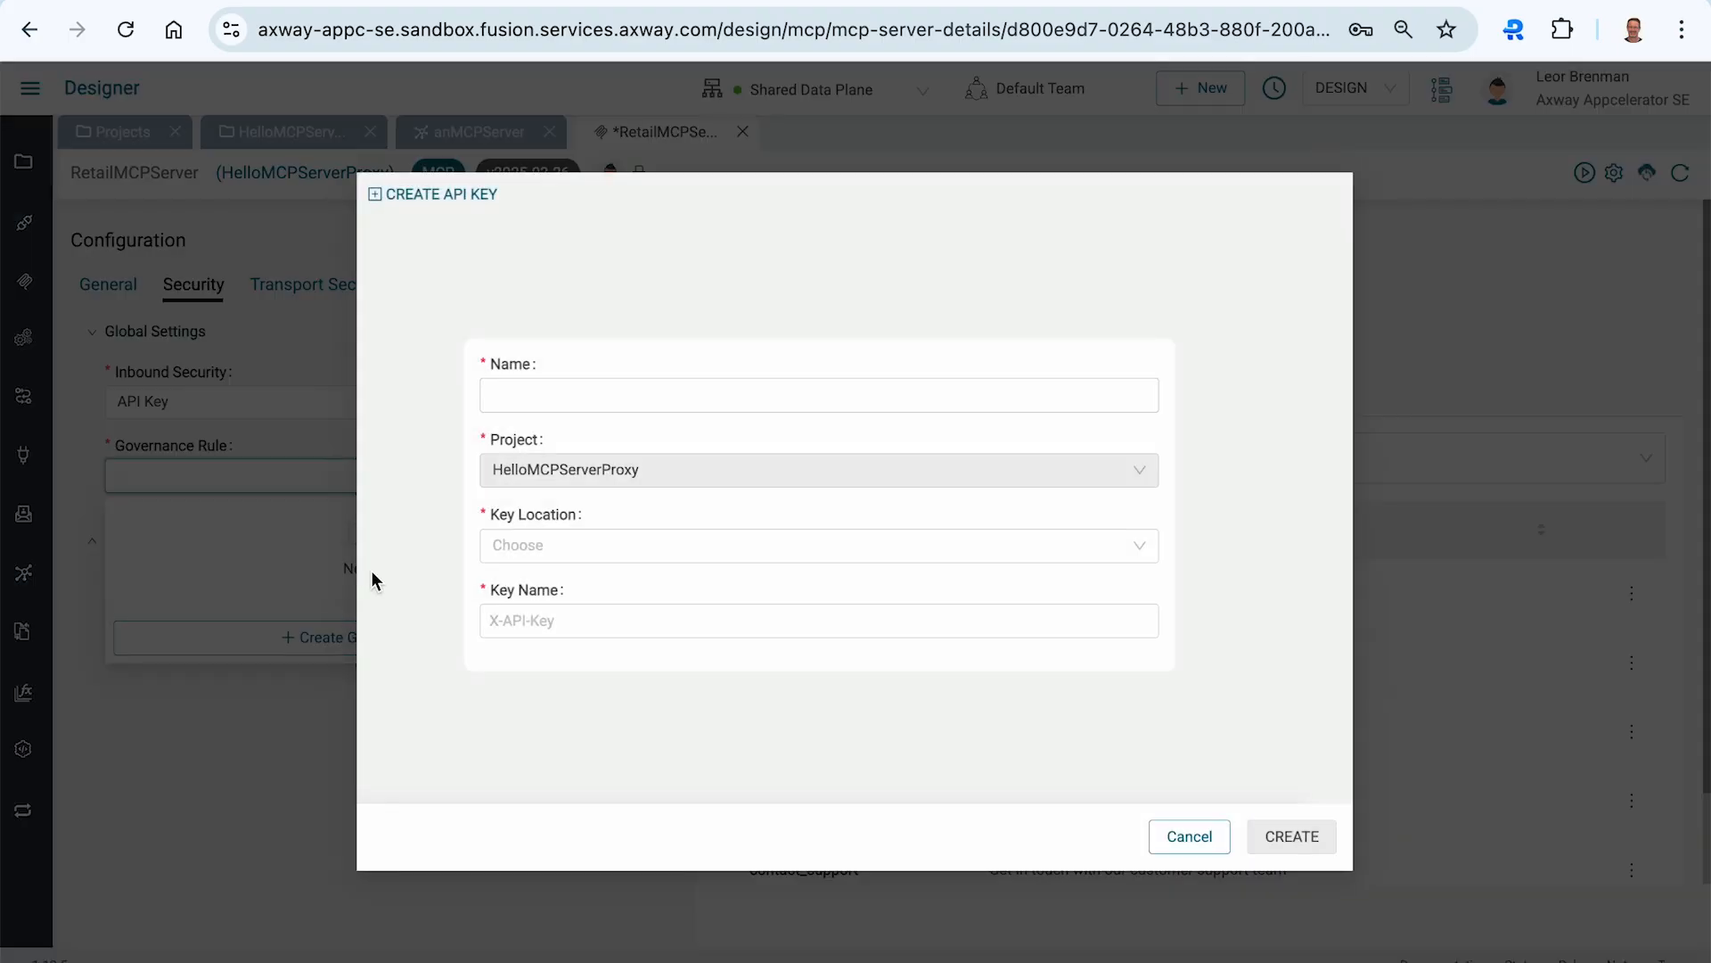
- Create an API key governance rule named apikey with key location Header and key name x-api-key
left_click(534, 386)
type("apikey")
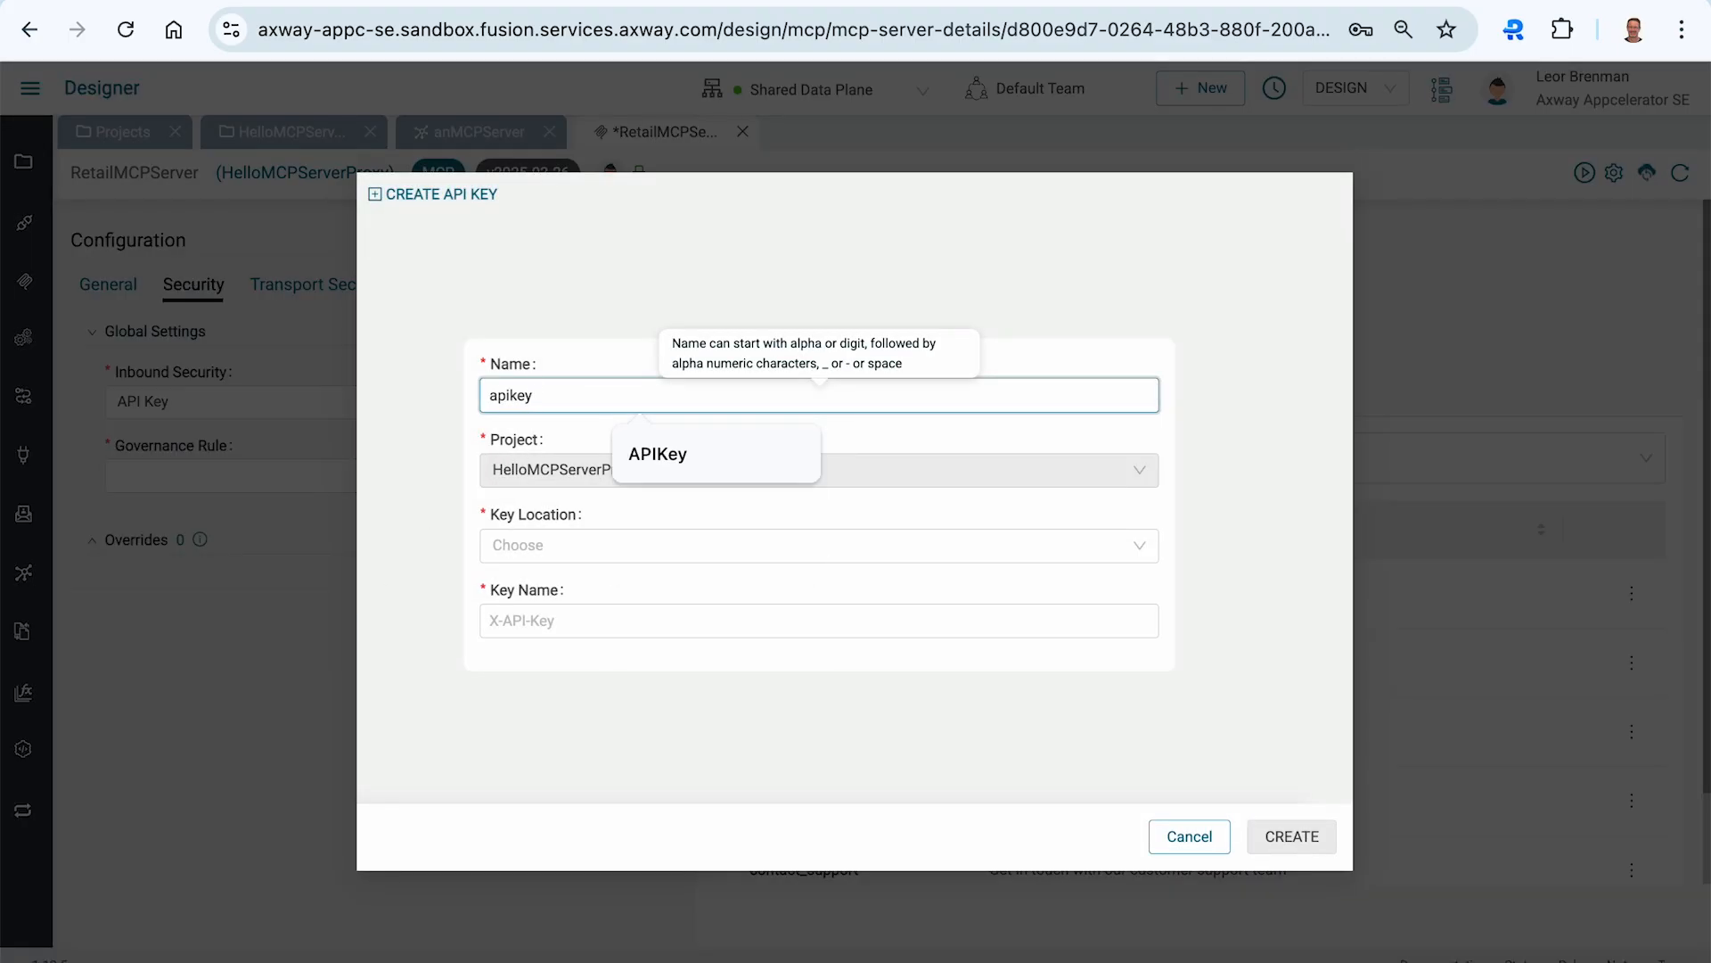
left_click(515, 544)
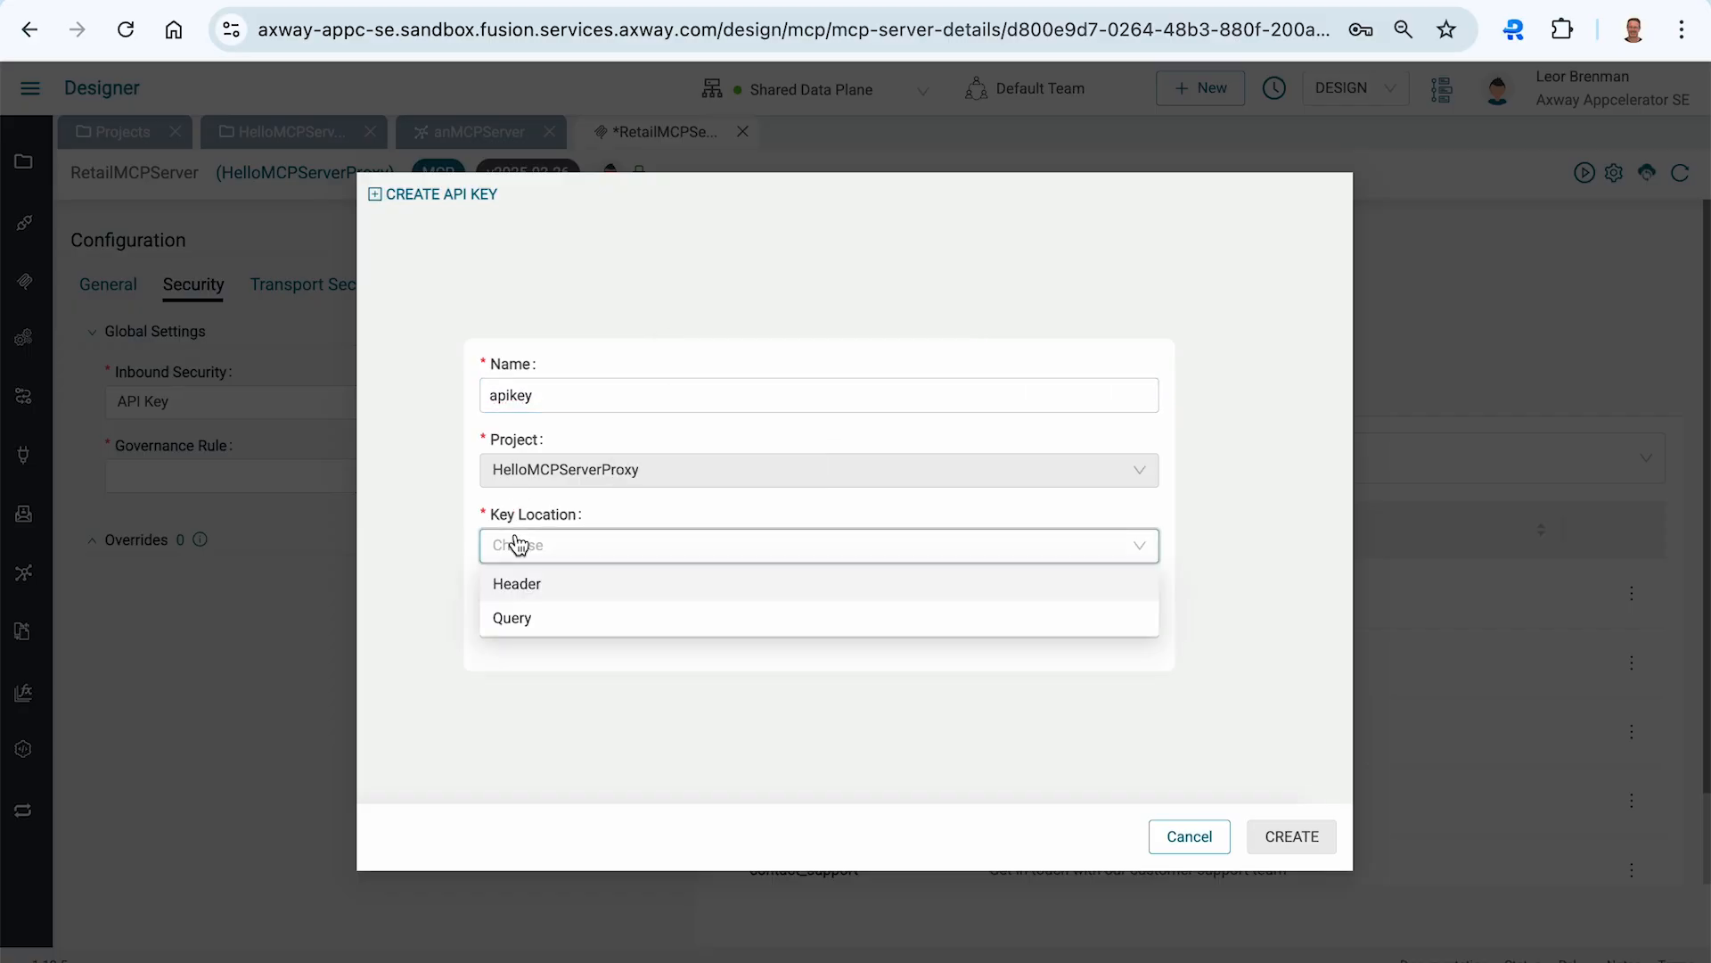
left_click(526, 593)
left_click(527, 621)
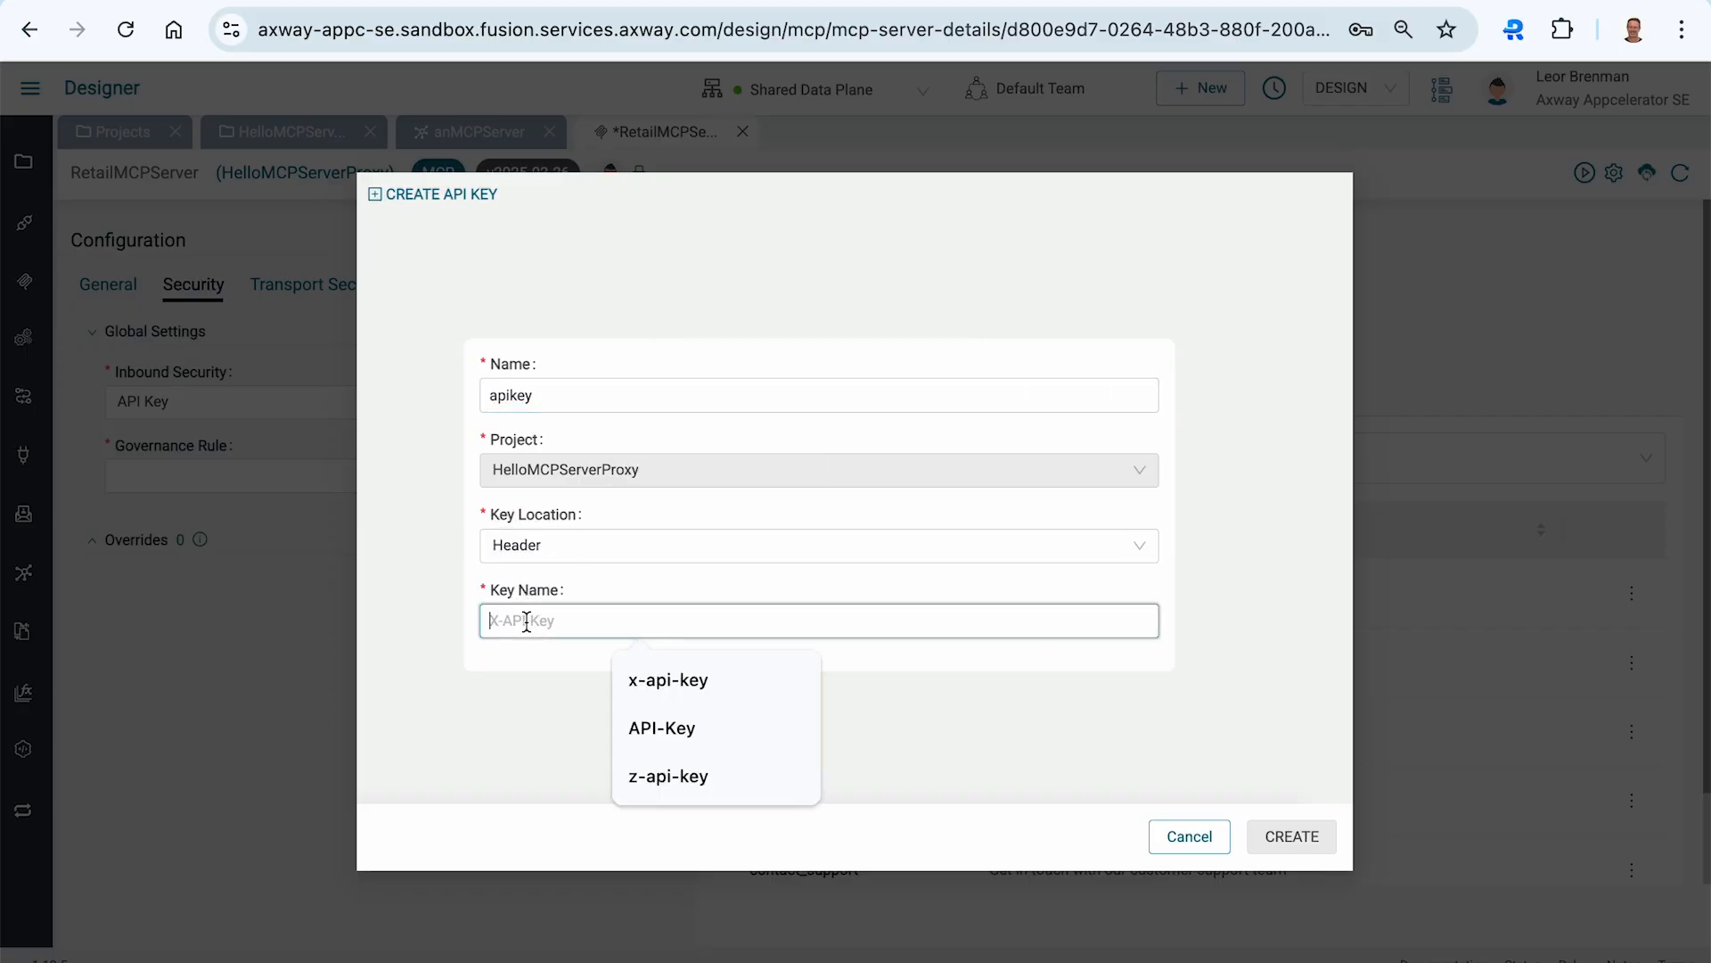
type("x-api")
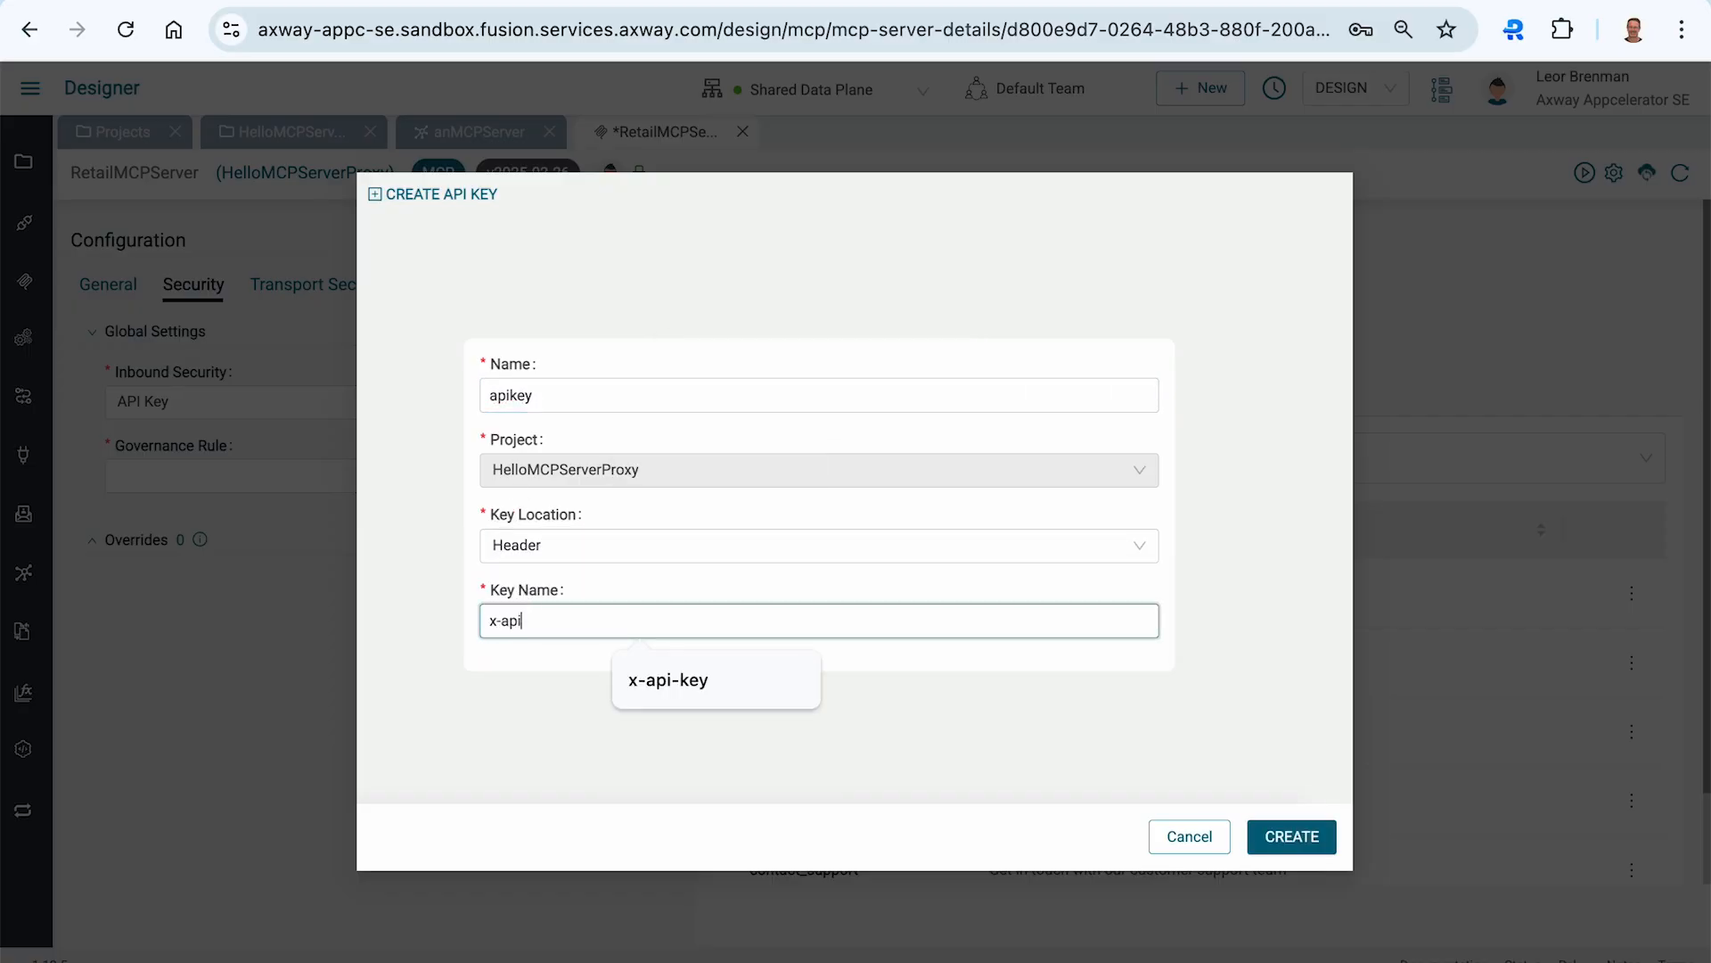
type("-key")
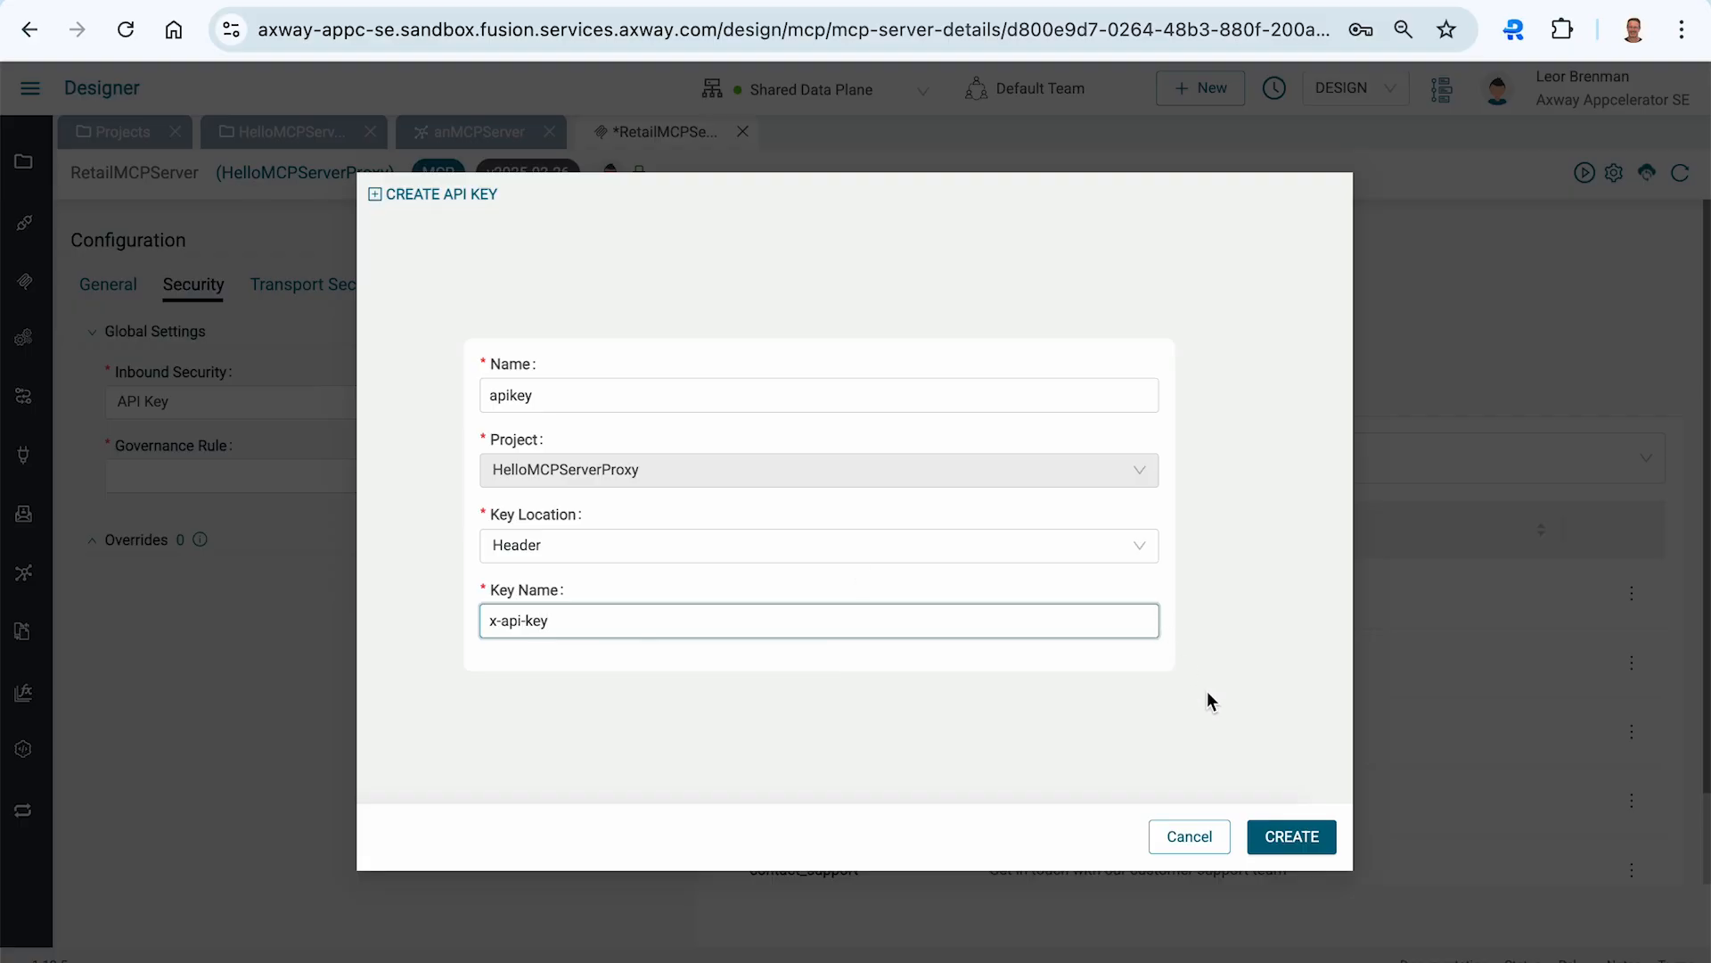
left_click(1287, 838)
- Save the proxy's changes and reactivate the RetailMCPServer on the Shared Data Plane
left_click(1655, 115)
left_click(1585, 175)
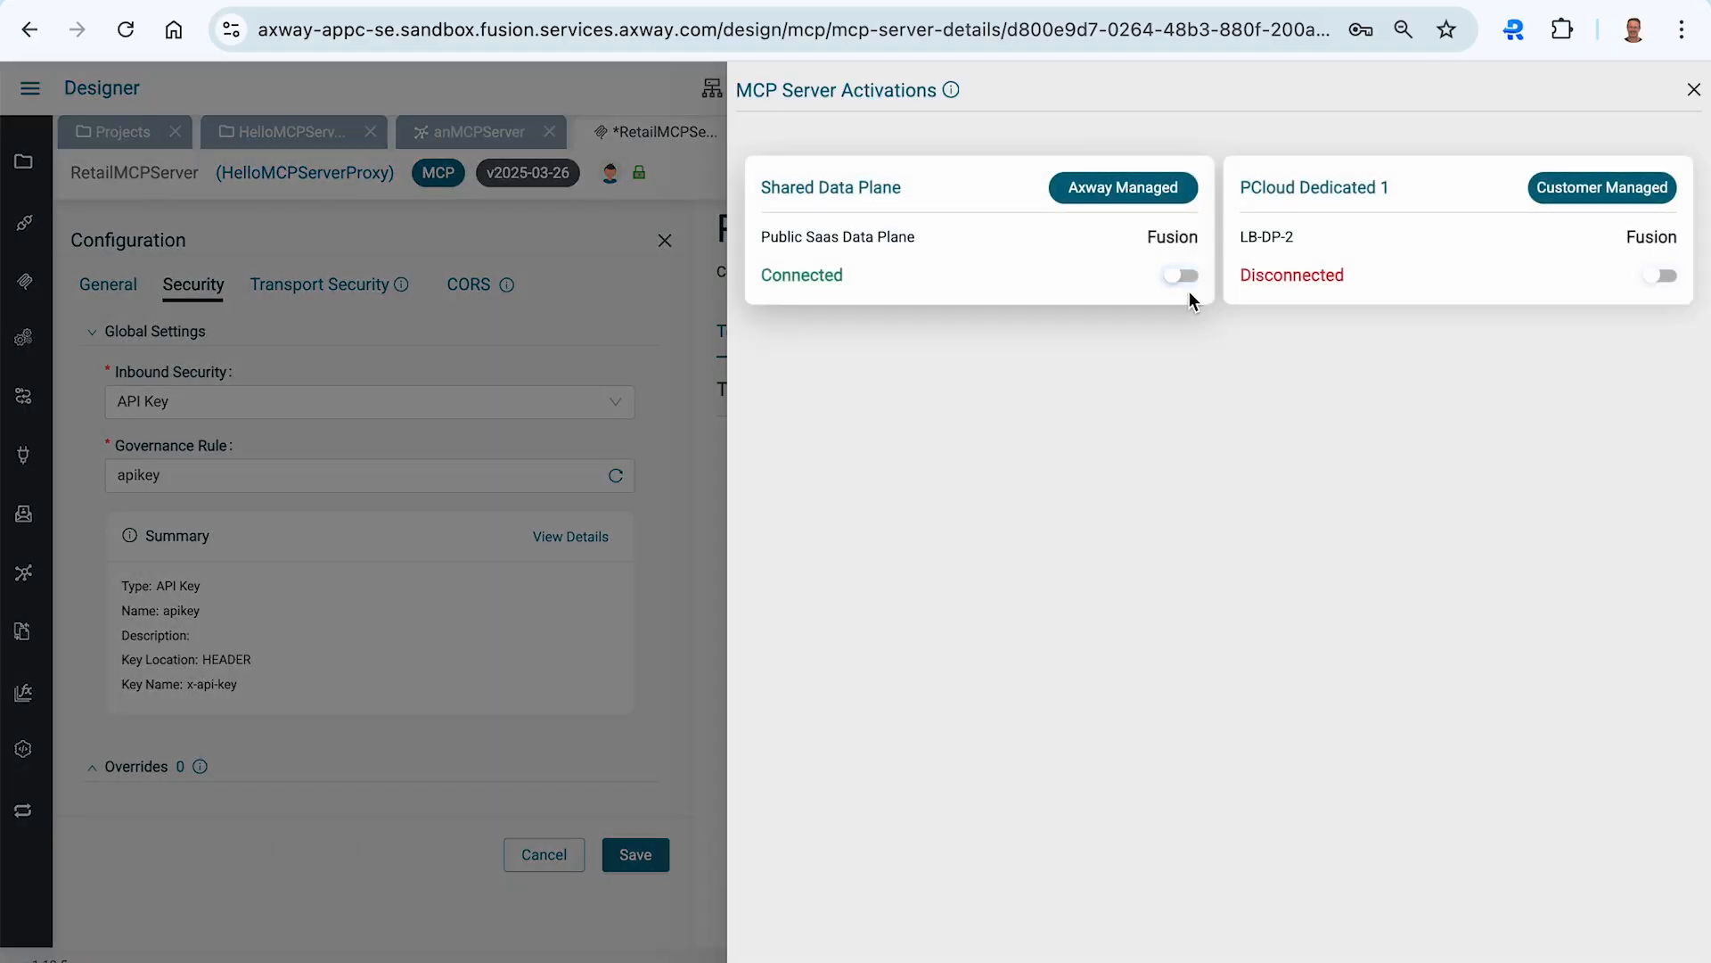
left_click(1179, 278)
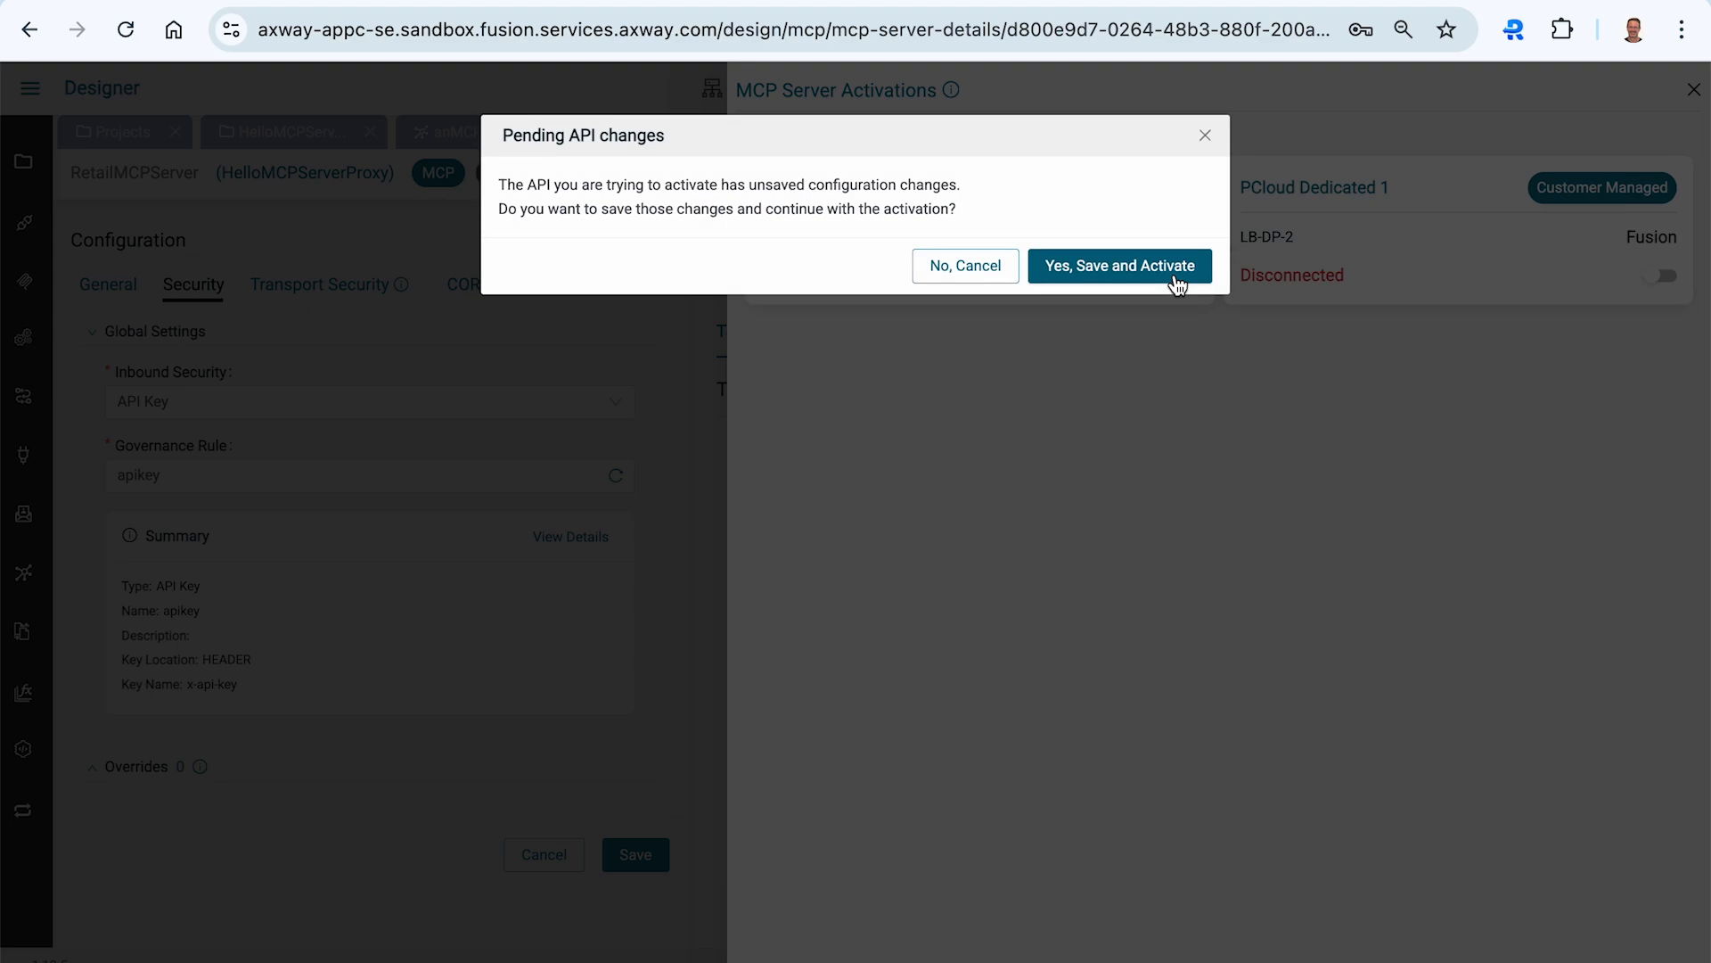
left_click(1126, 267)
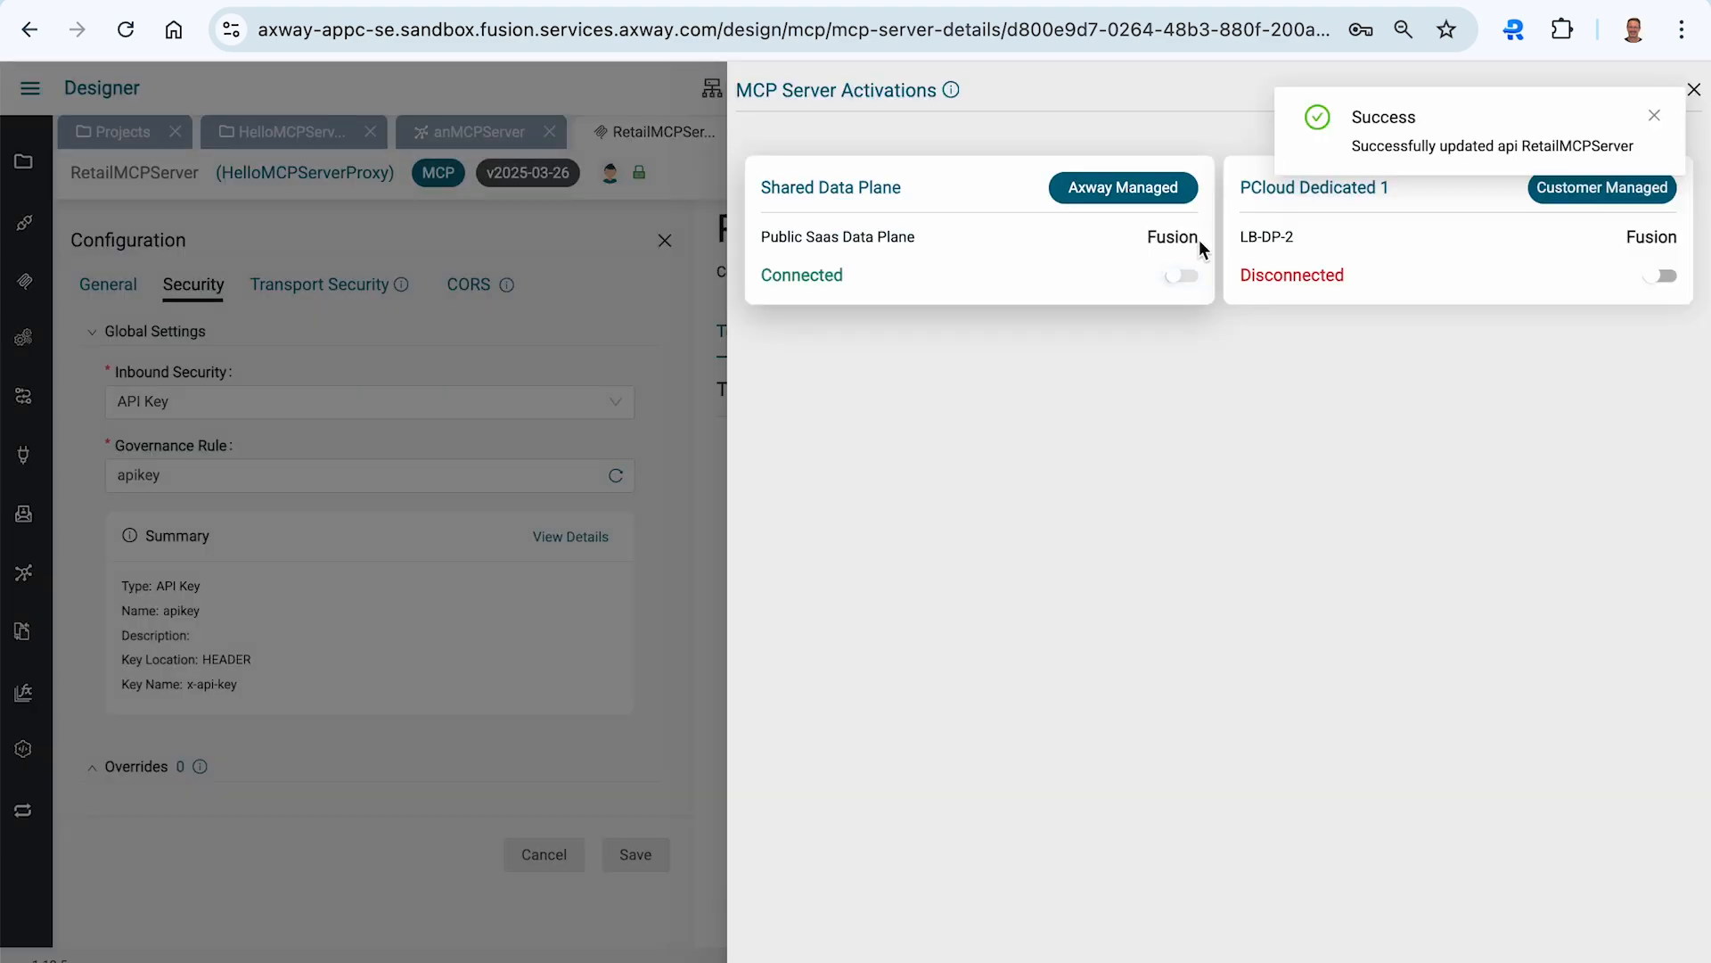
left_click(1657, 117)
- Switch to Postman, disconnect from the proxied server and try to reconnect without credentials
key("super+Tab")
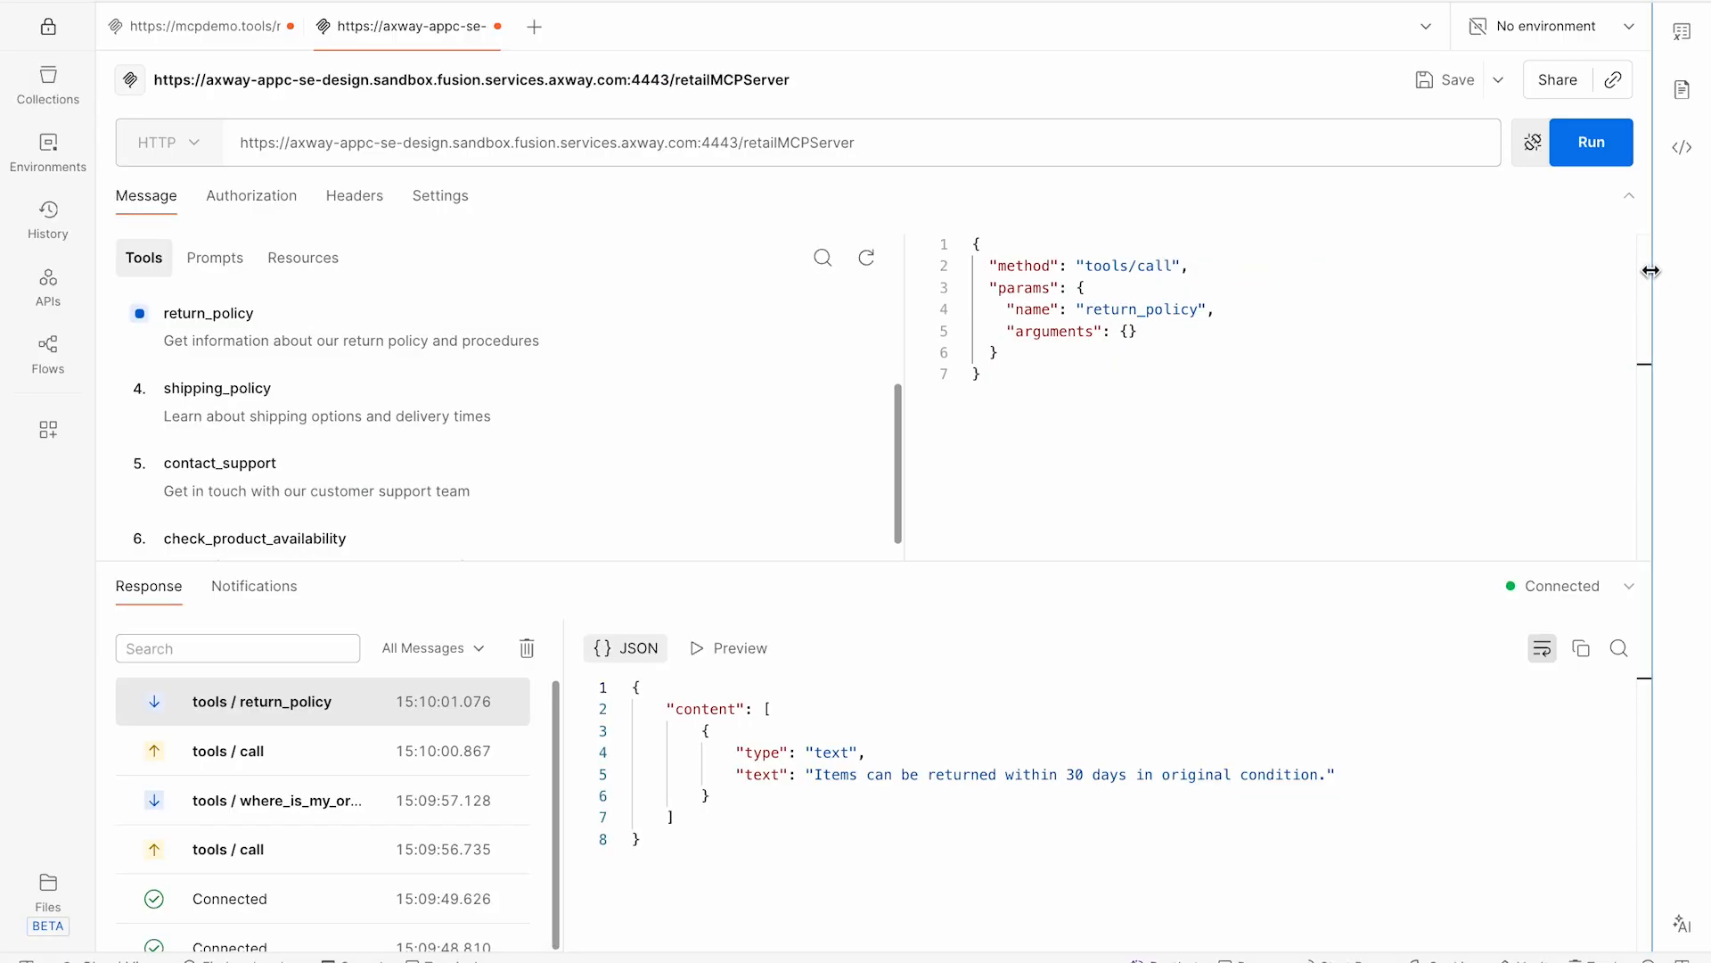
left_click(1533, 143)
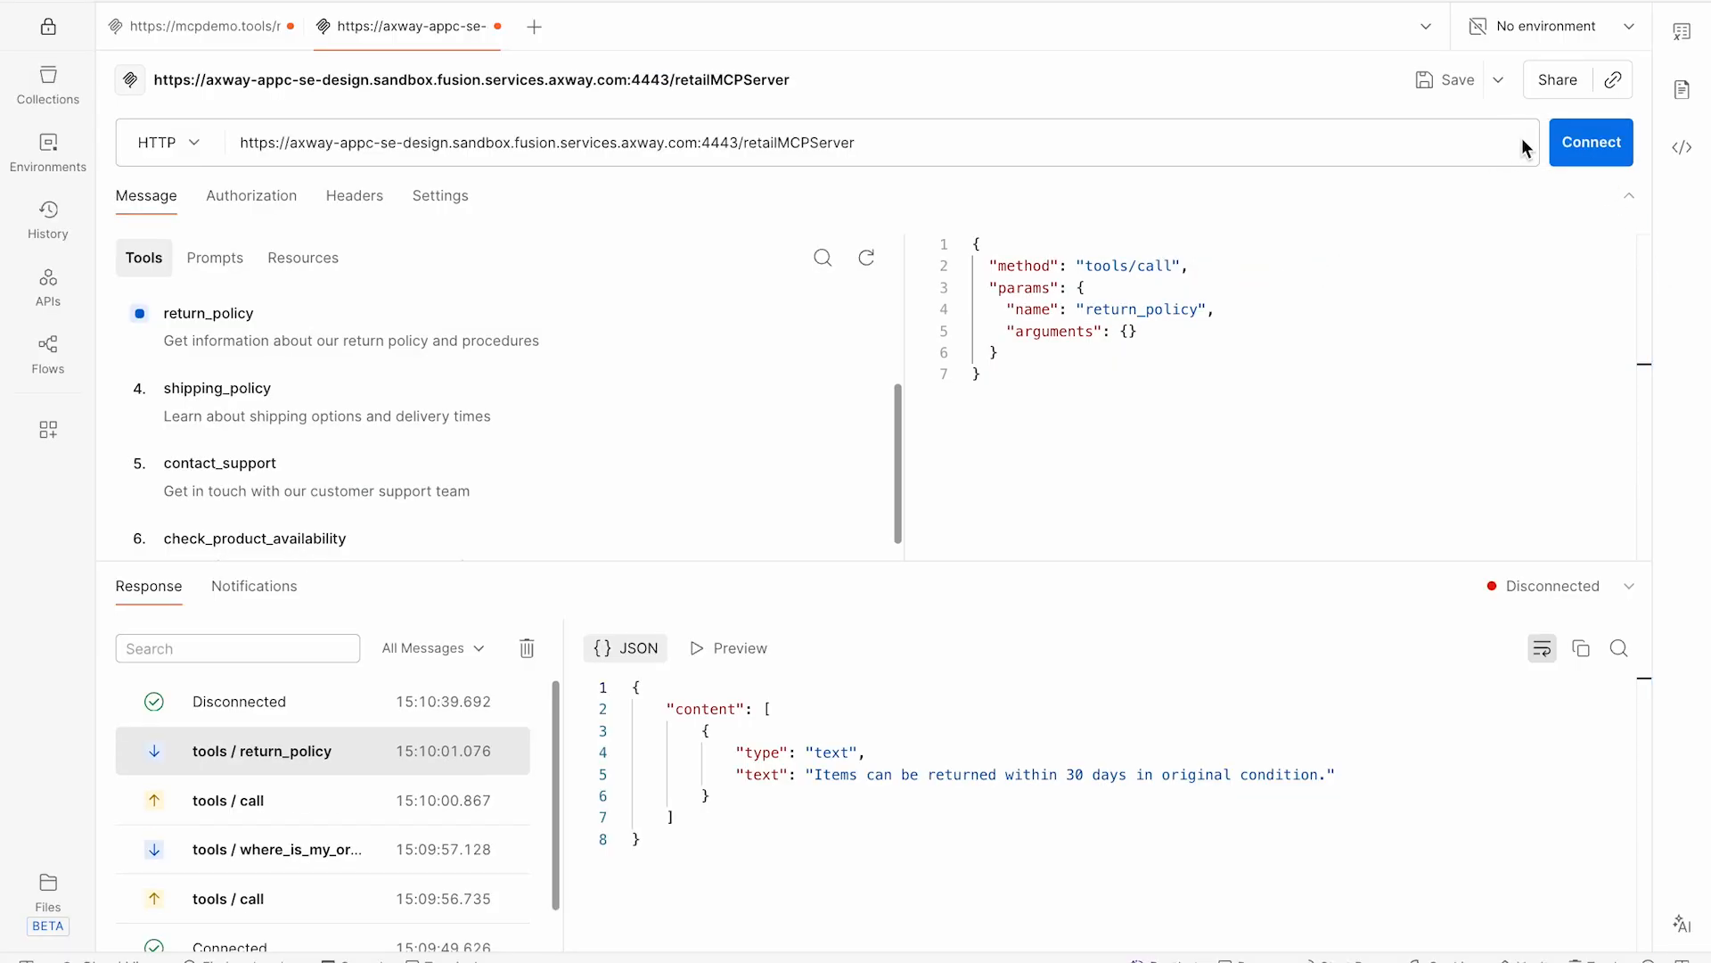
left_click(1596, 144)
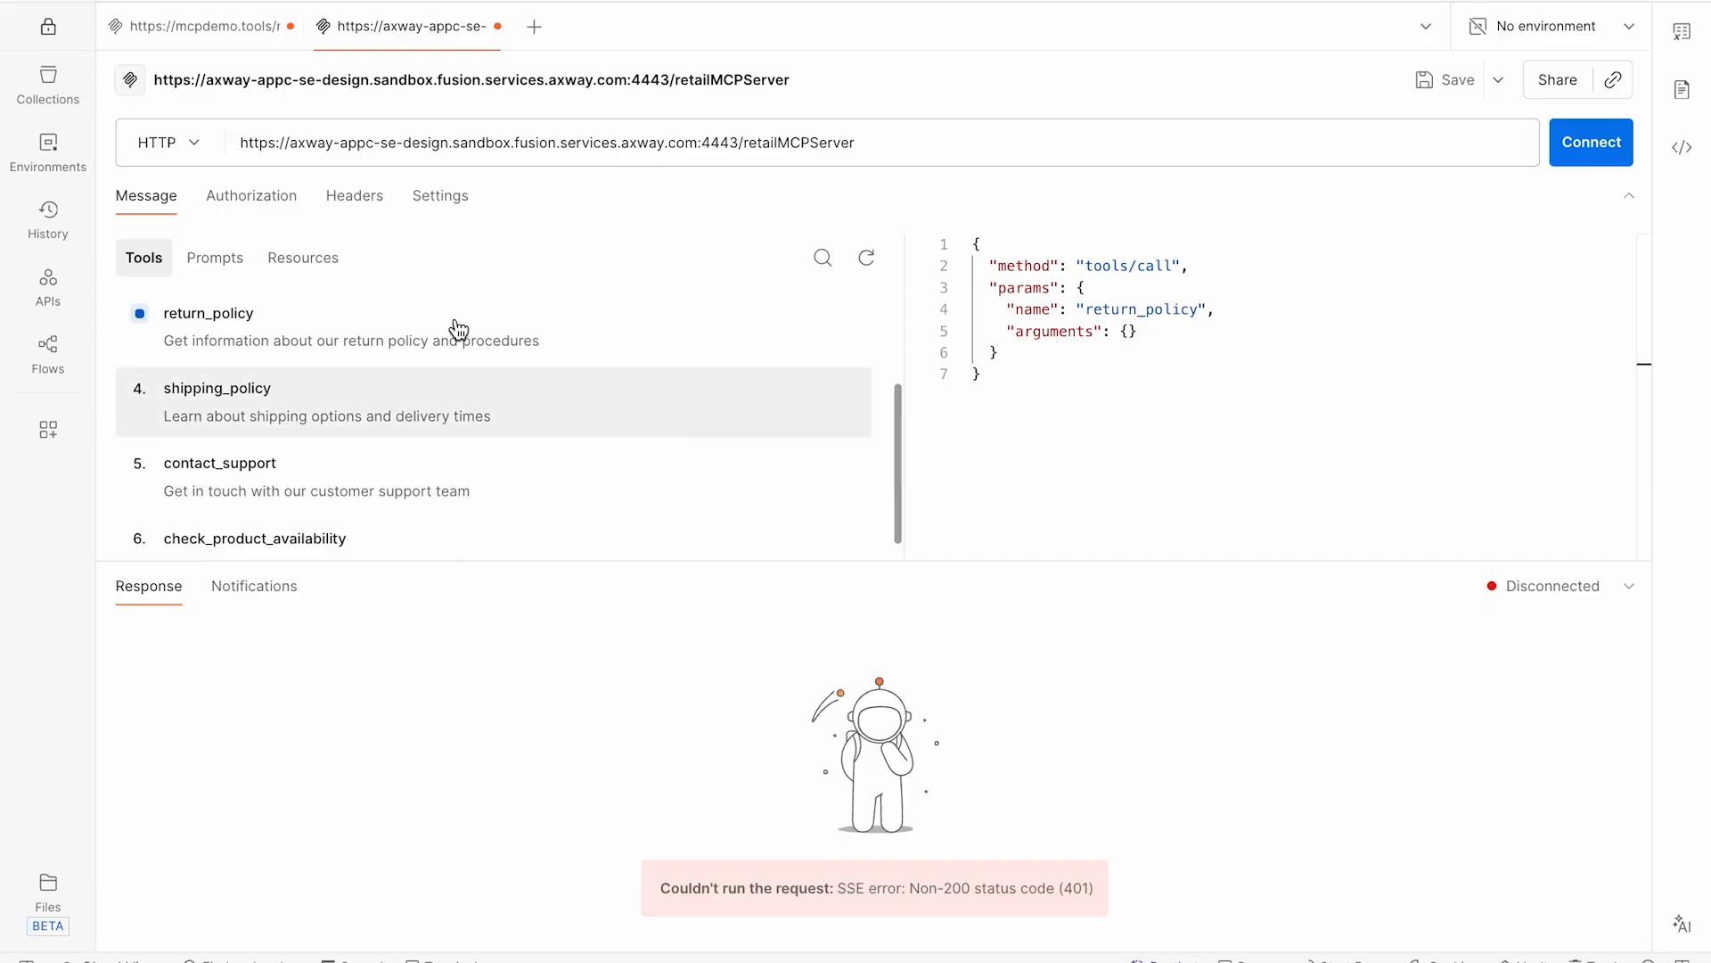
- Add an x-api-key header to the Postman MCP request
left_click(350, 203)
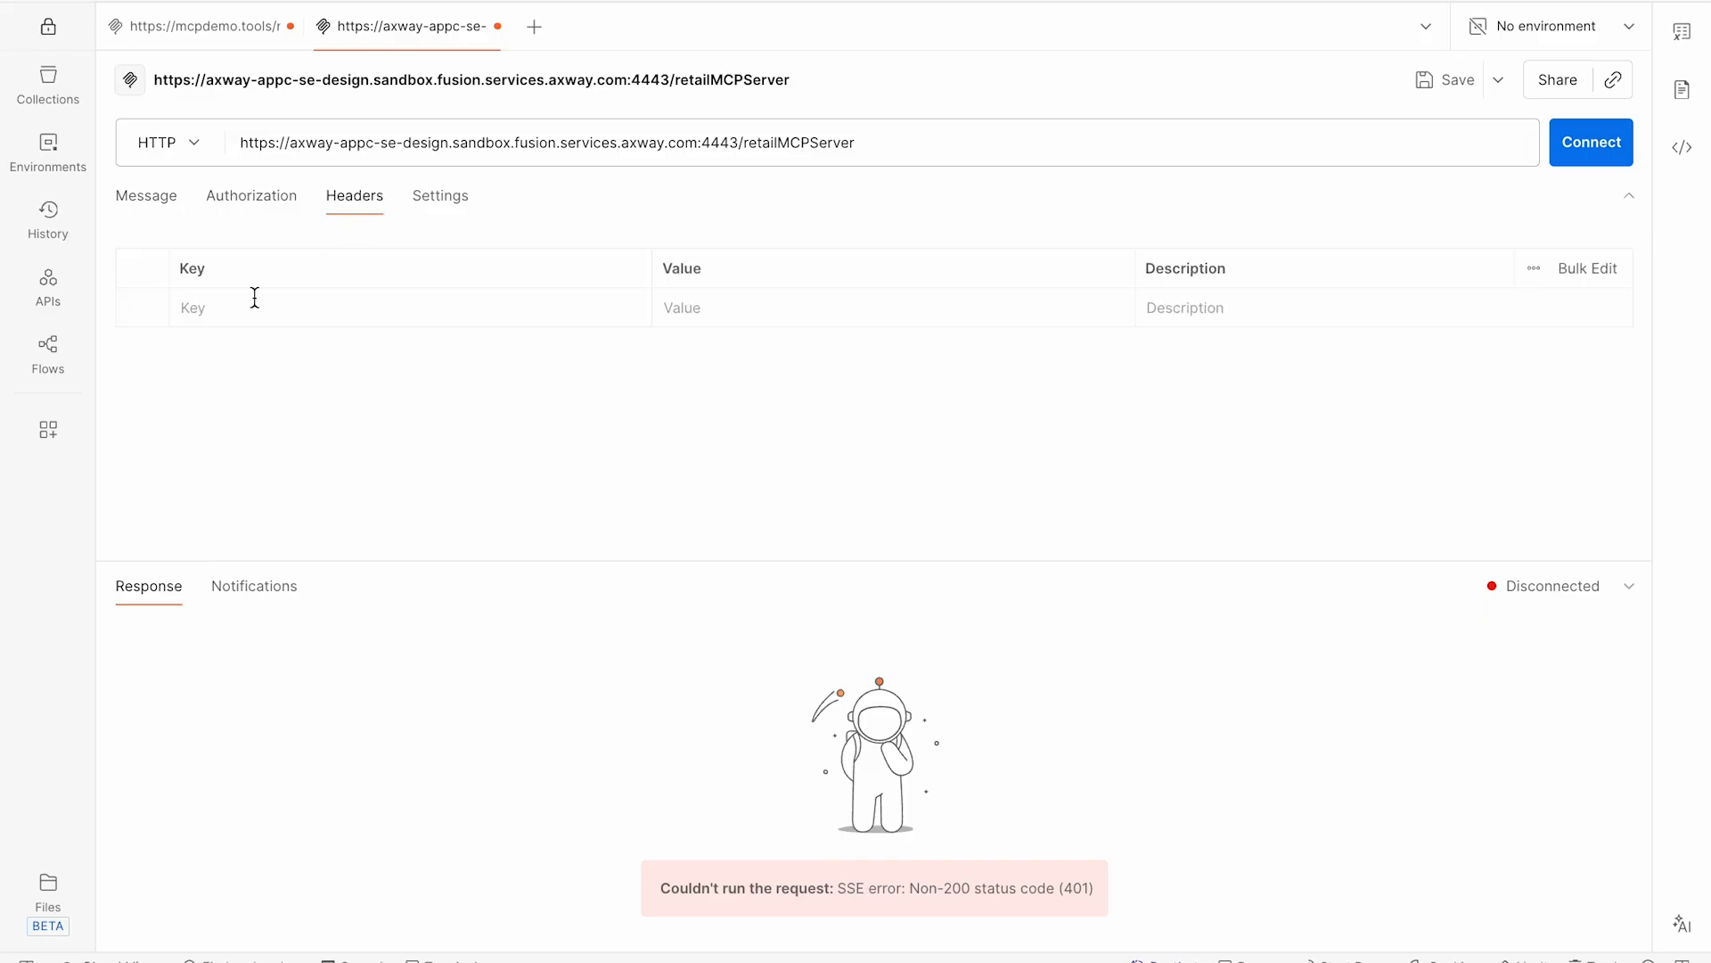
left_click(225, 308)
type("x-api-key")
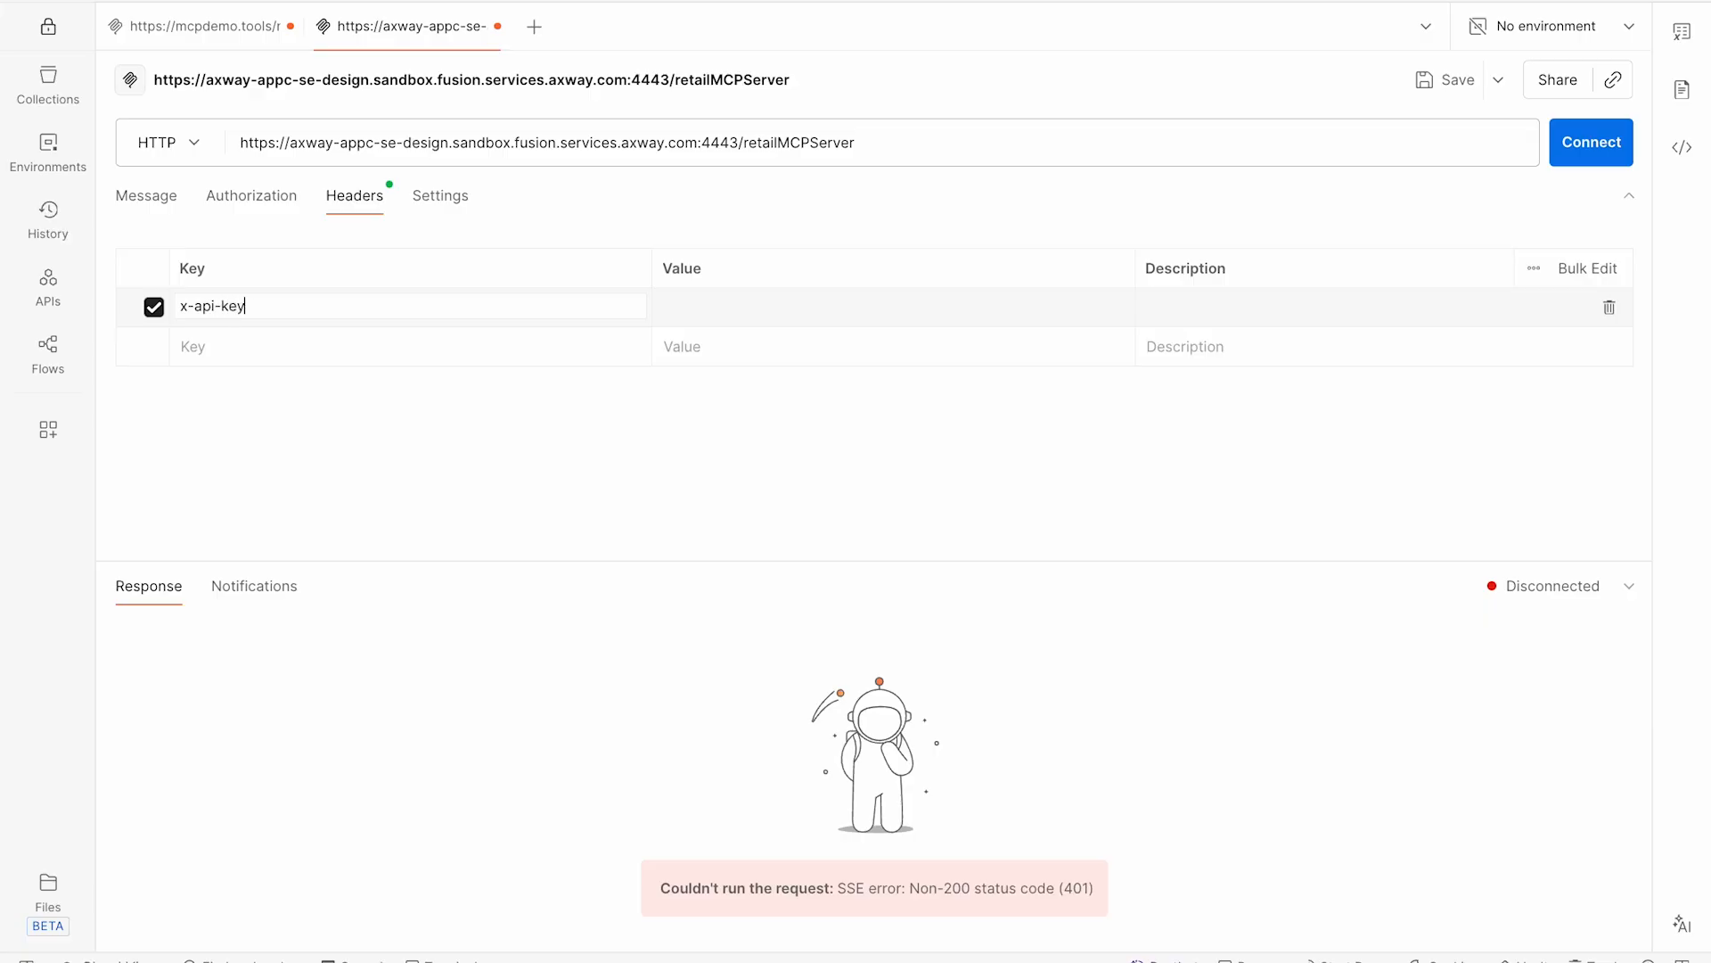
left_click(723, 309)
- Switch back to the browser and open the consumer Applications page in the Manager
key("super+Tab")
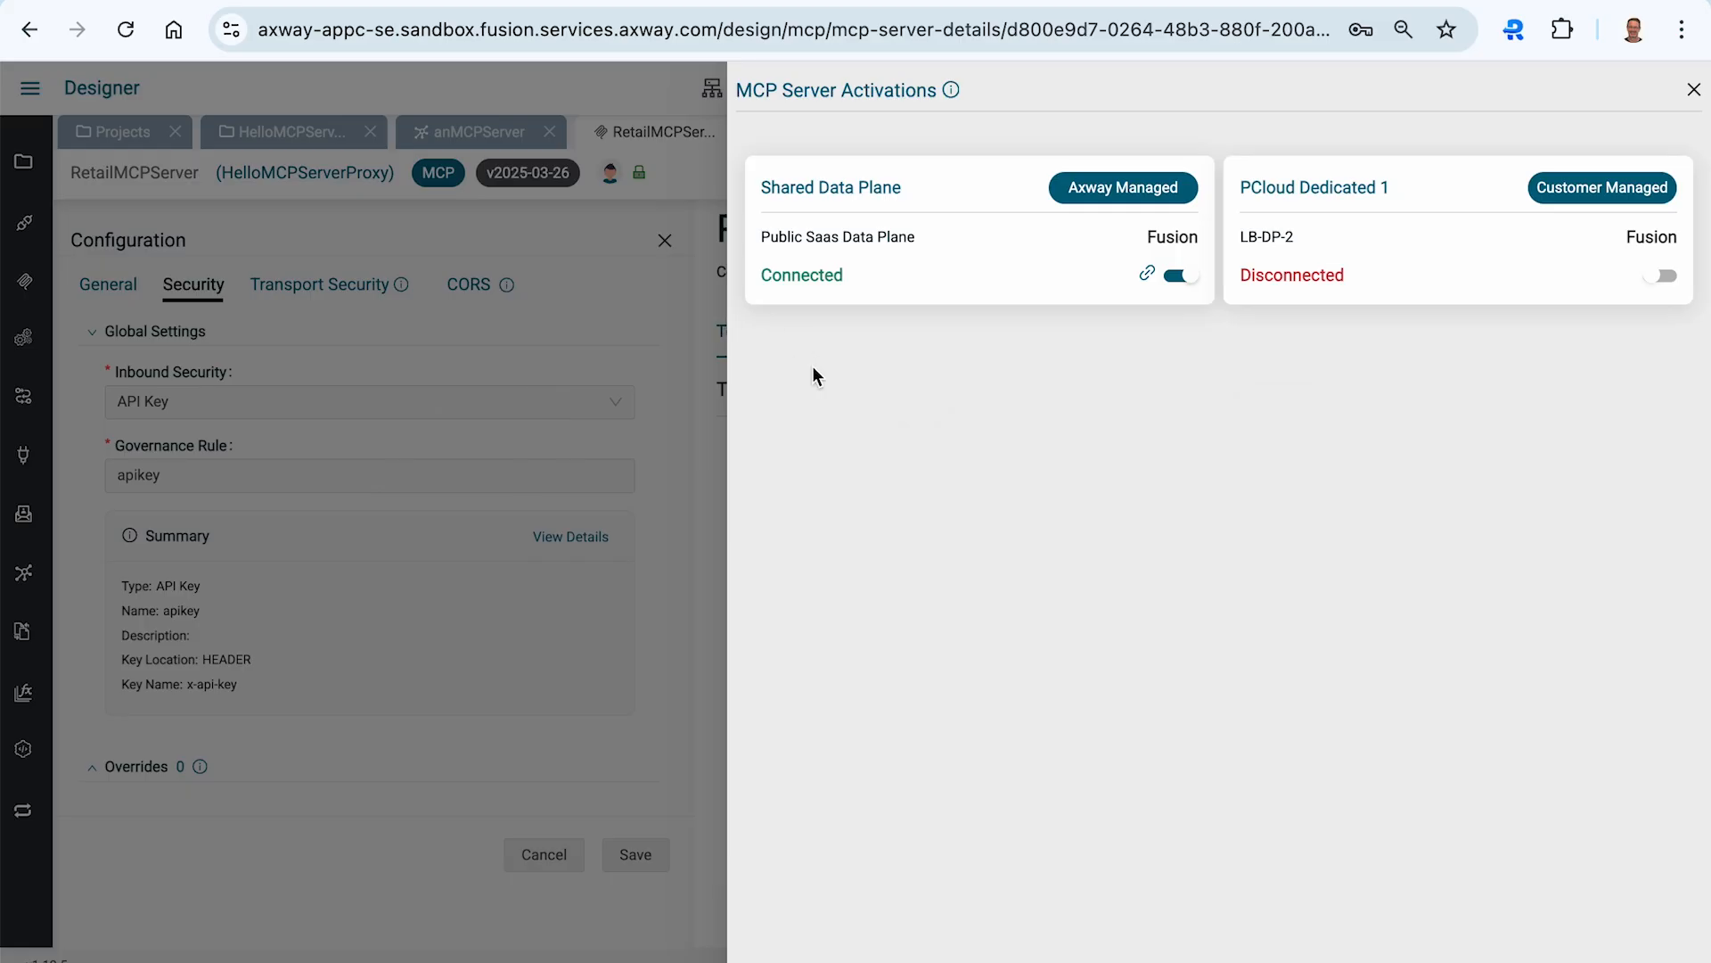
left_click(622, 332)
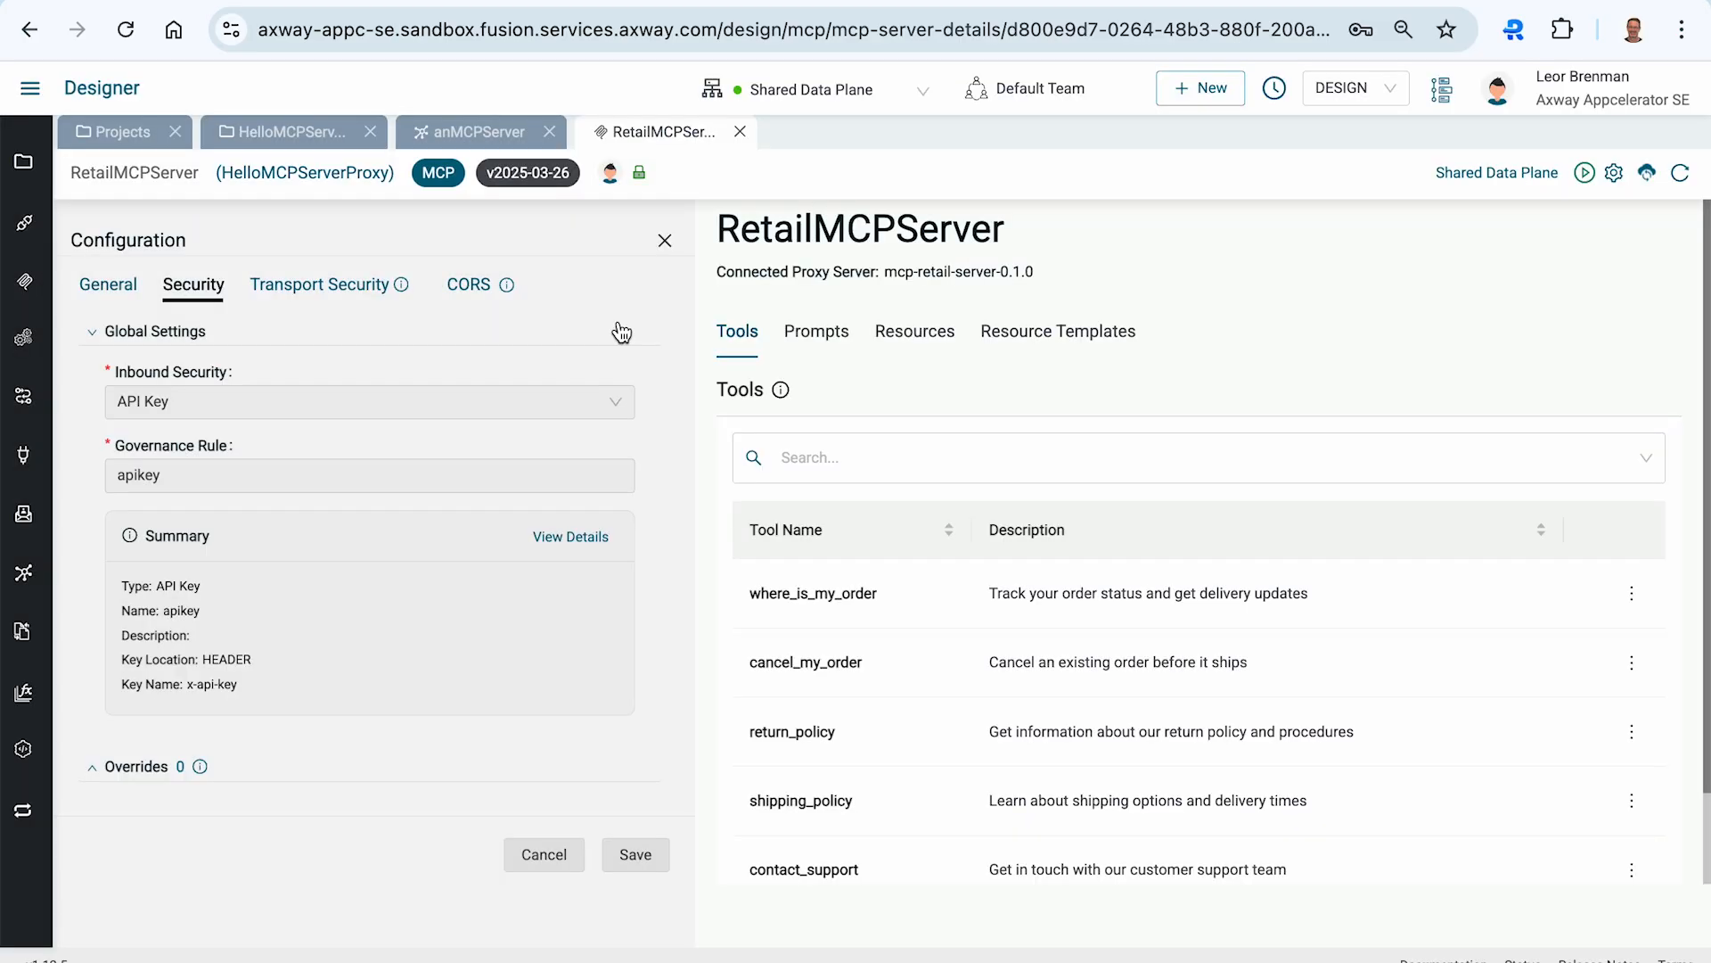
left_click(25, 105)
left_click(175, 234)
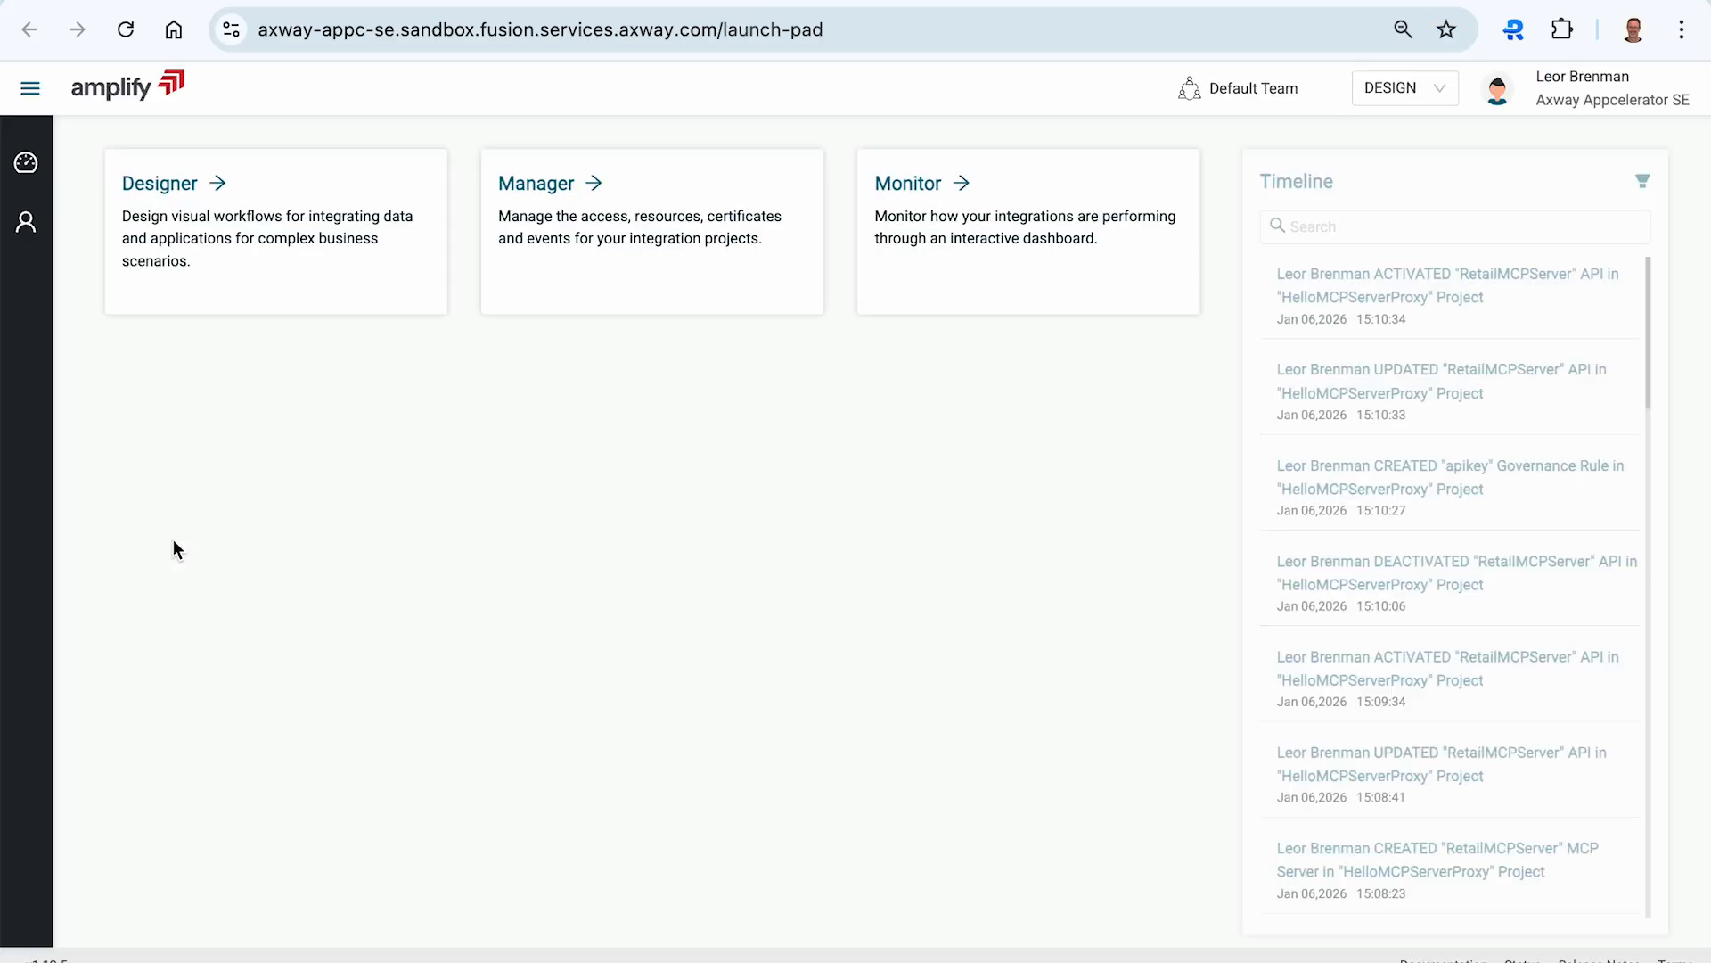
left_click(539, 190)
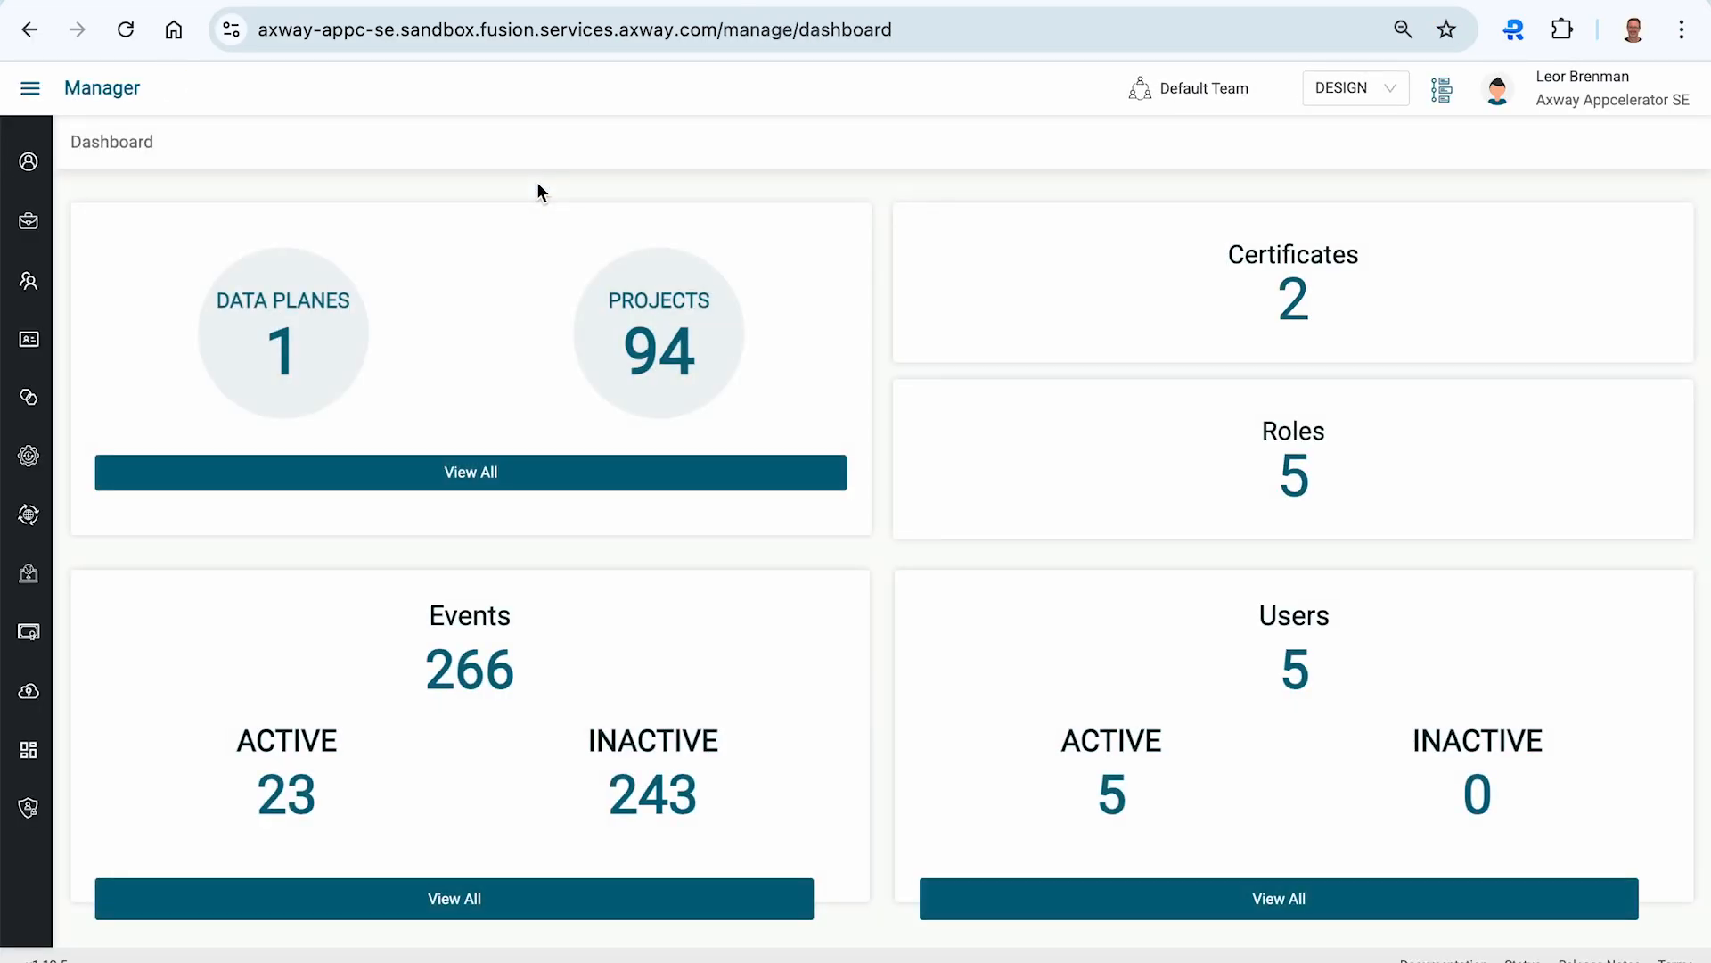
mouse_move(42, 592)
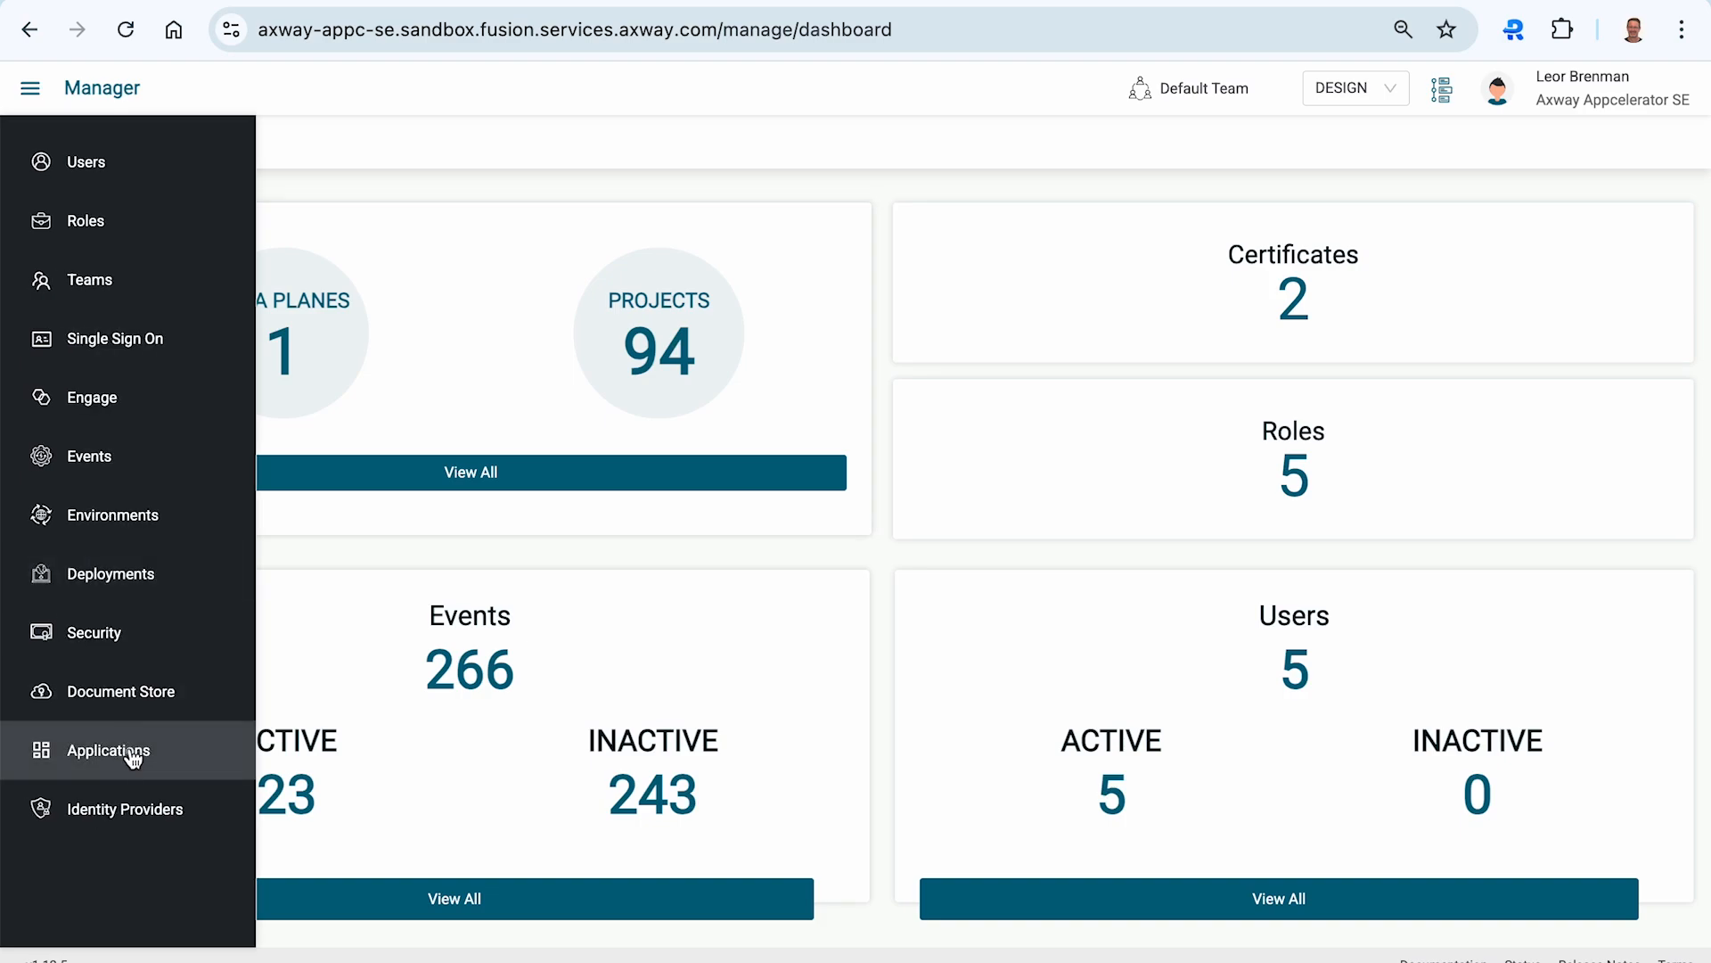
left_click(128, 752)
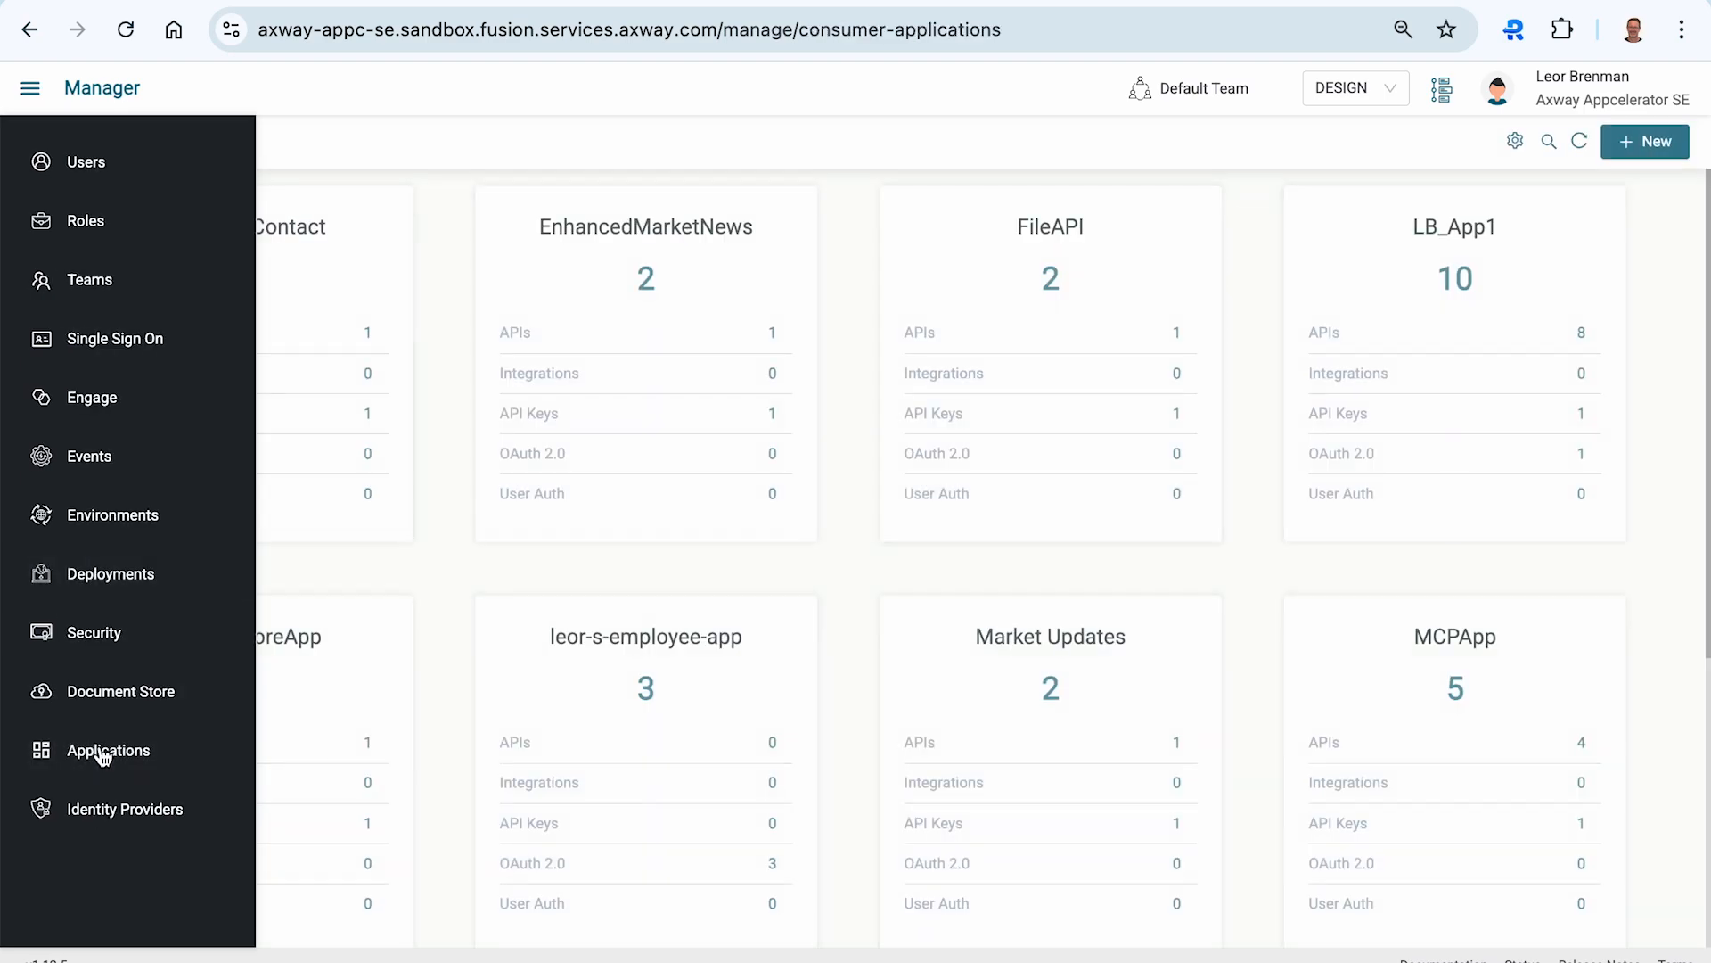
- Create a new consumer application named retailMCPServer
left_click(1647, 151)
left_click(847, 236)
type("retailMCPServer")
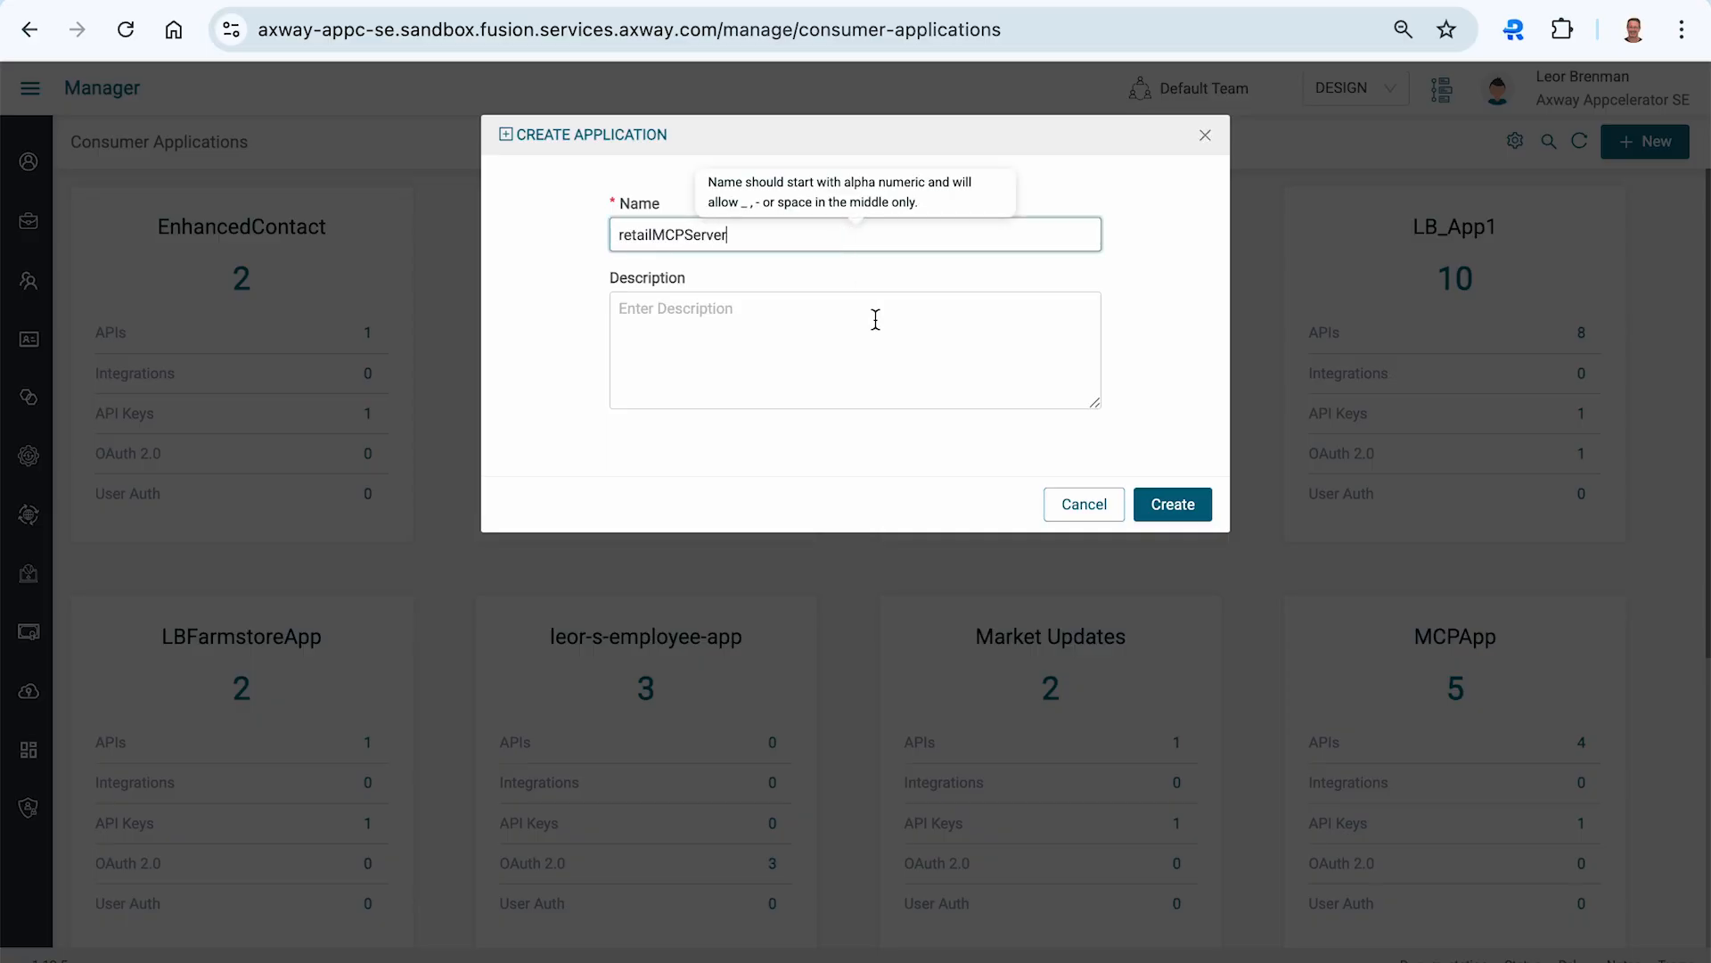
left_click(1173, 506)
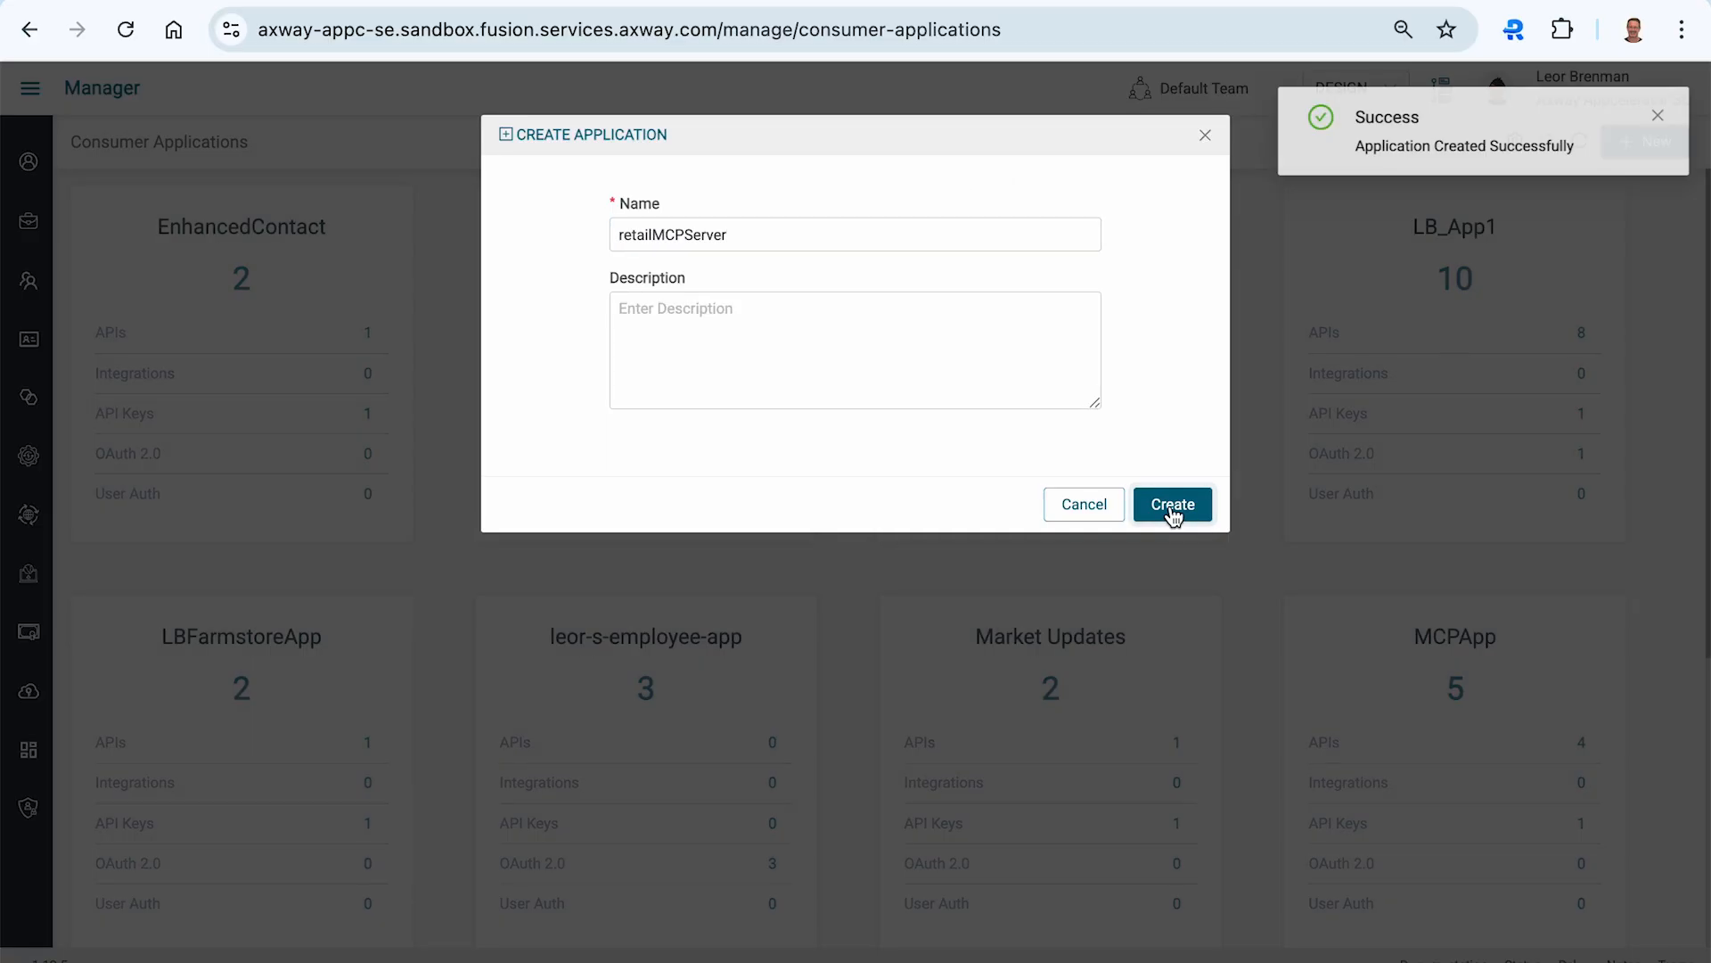
- Assign the RetailMCPServer MCP server and the Shared Data Plane to the application
left_click(252, 519)
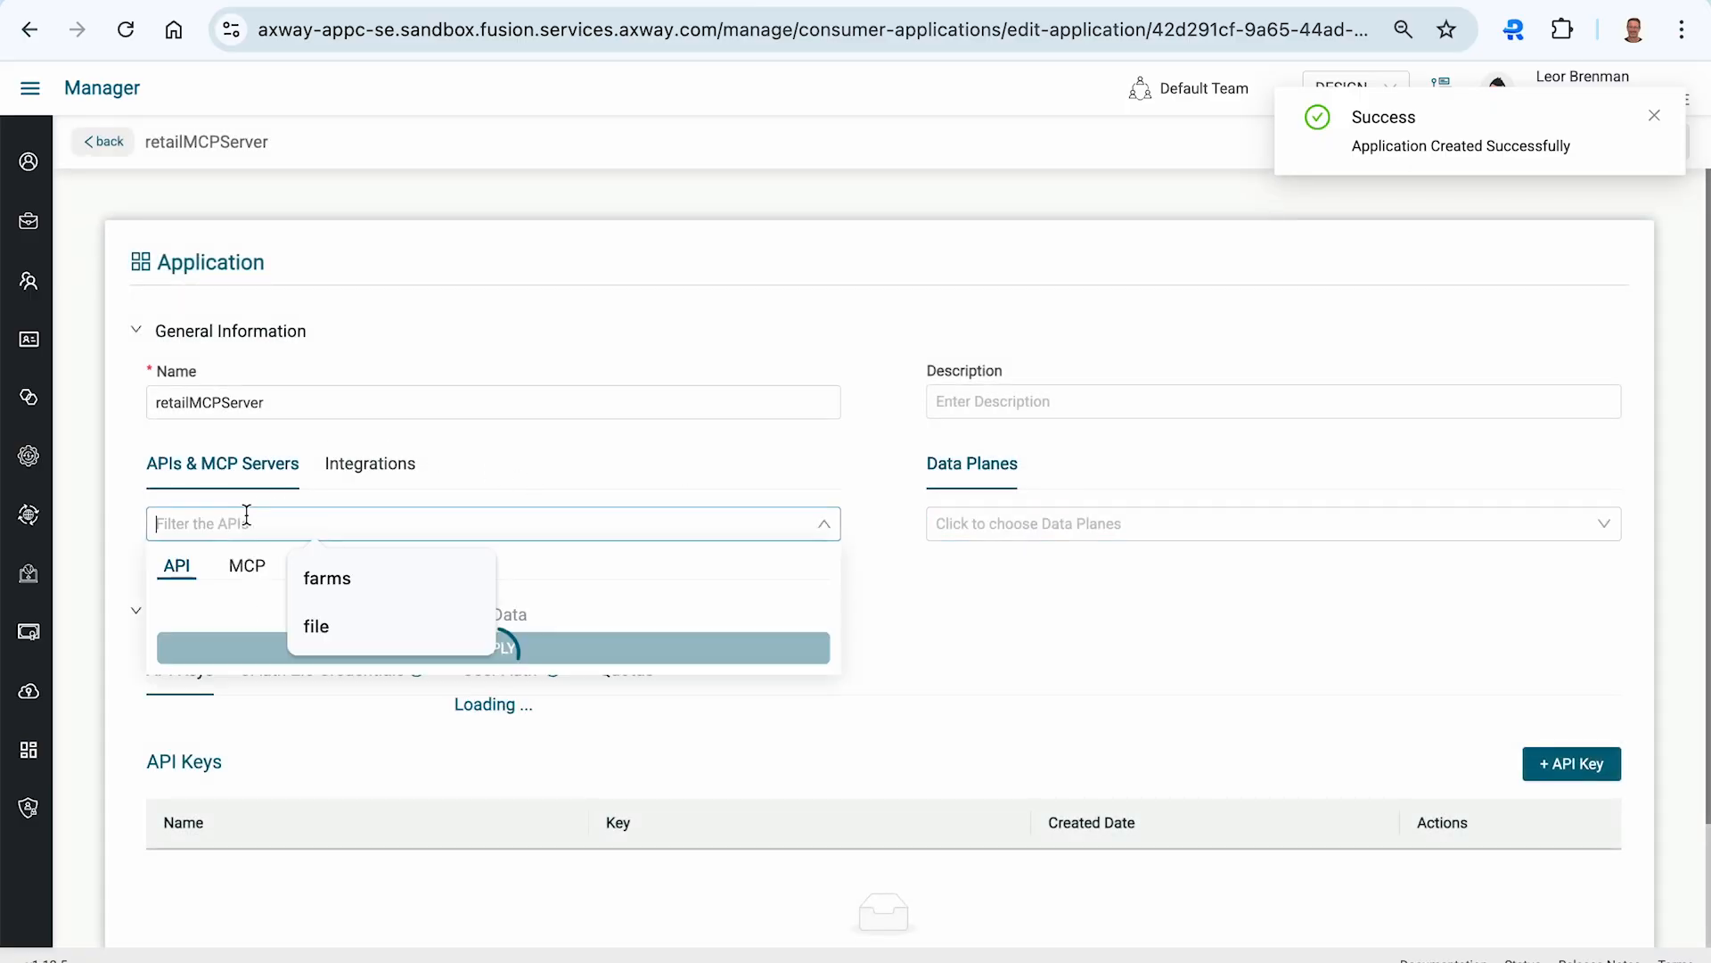
left_click(243, 567)
scroll(229, 616, "down", 1)
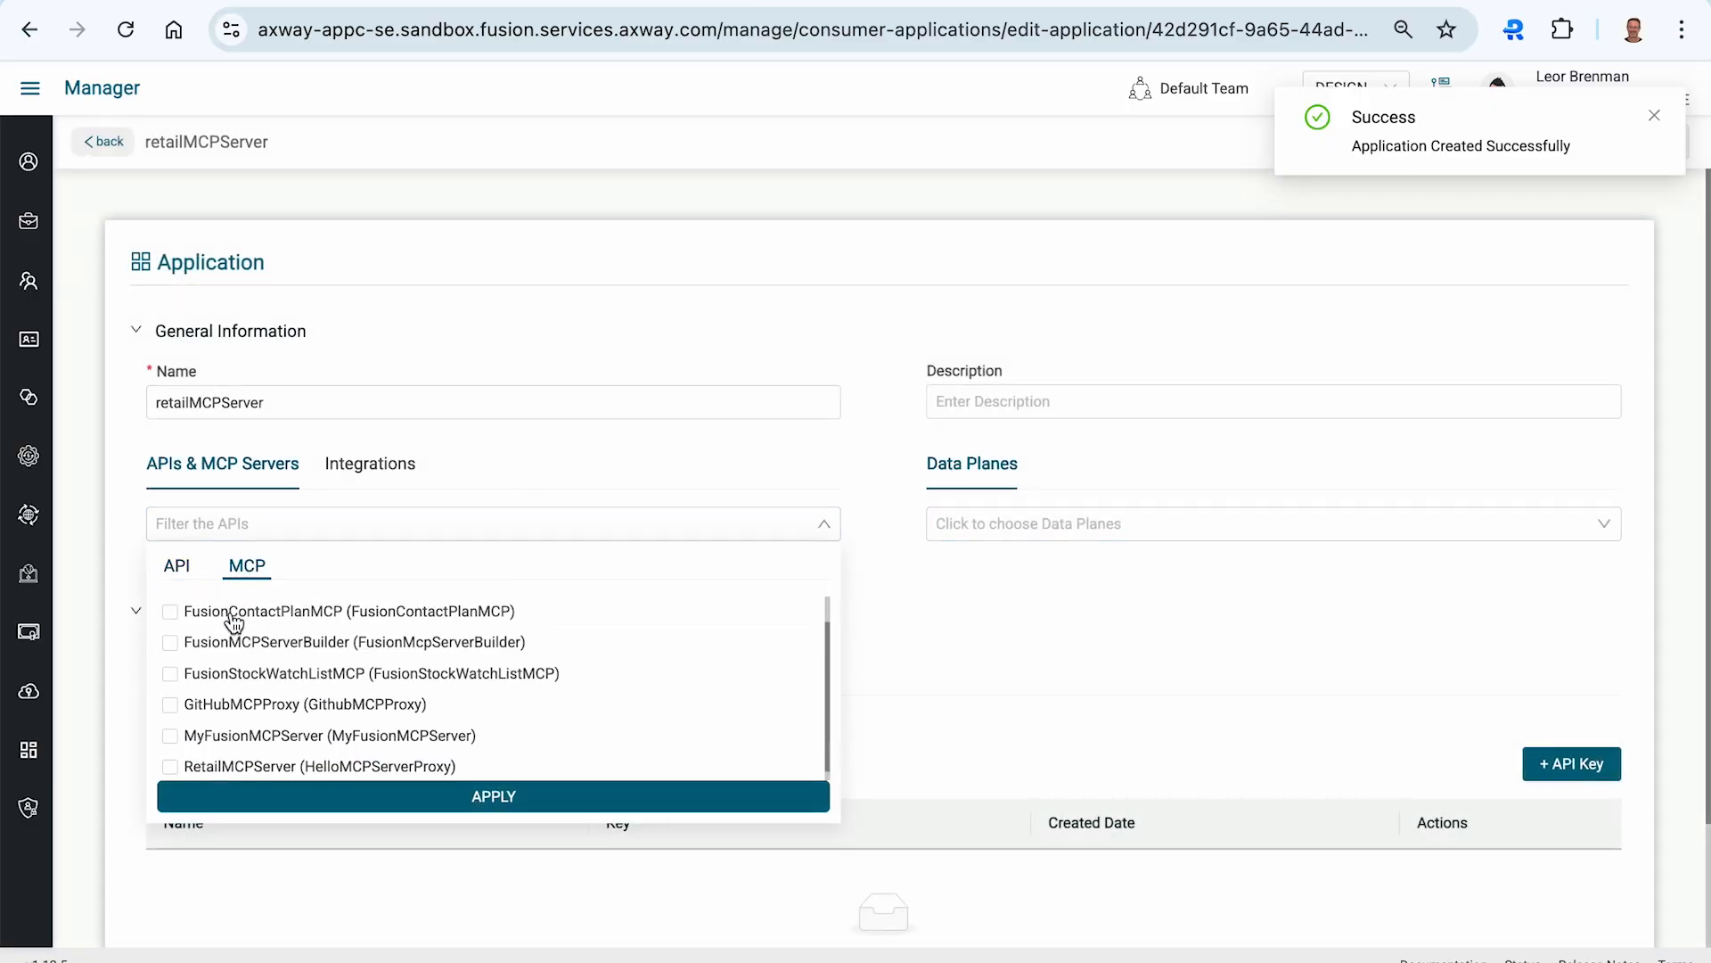
left_click(223, 758)
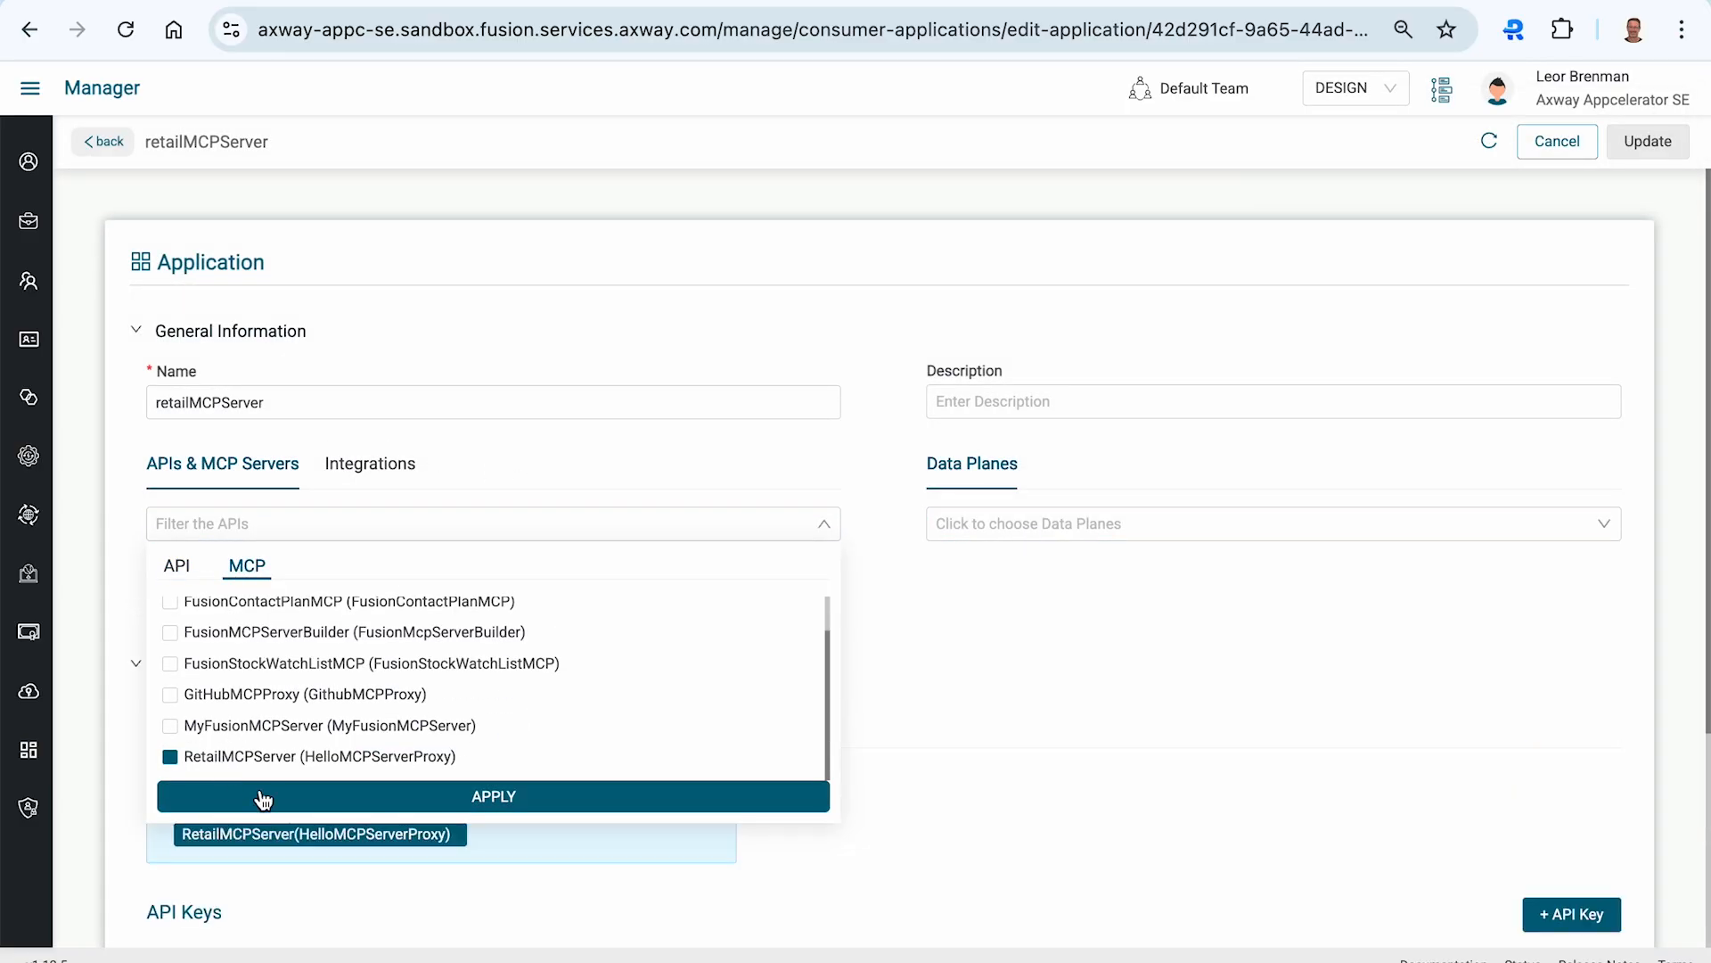
left_click(212, 796)
left_click(1019, 535)
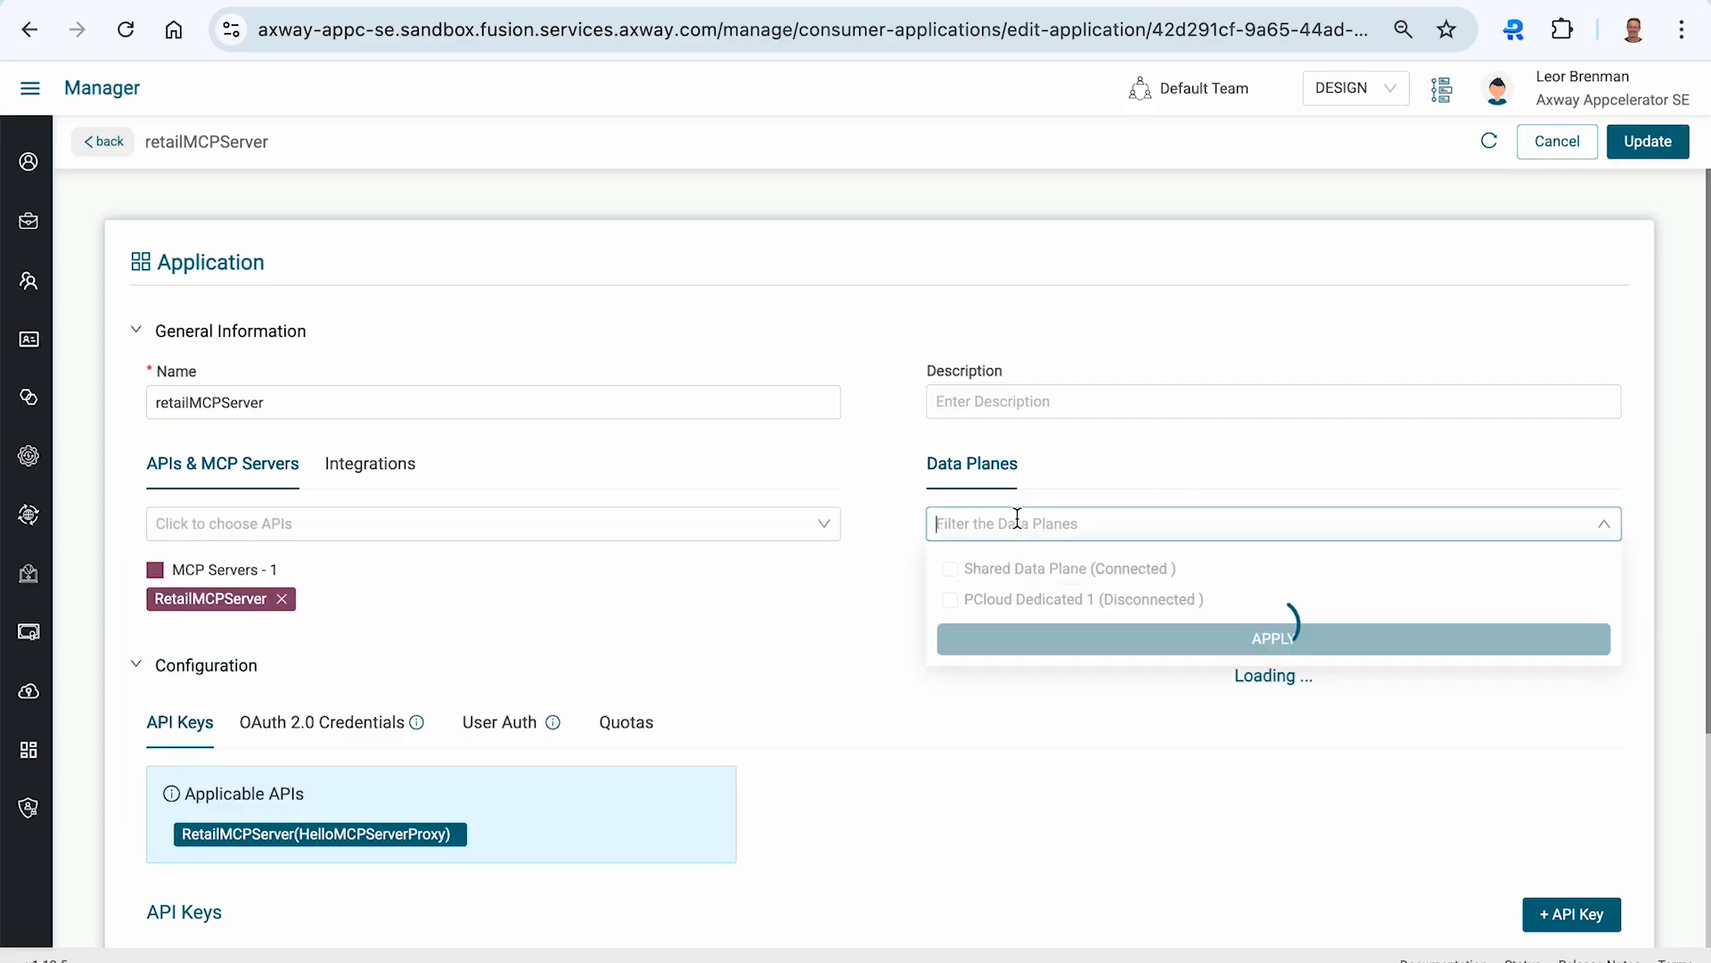
left_click(1002, 577)
left_click(1016, 635)
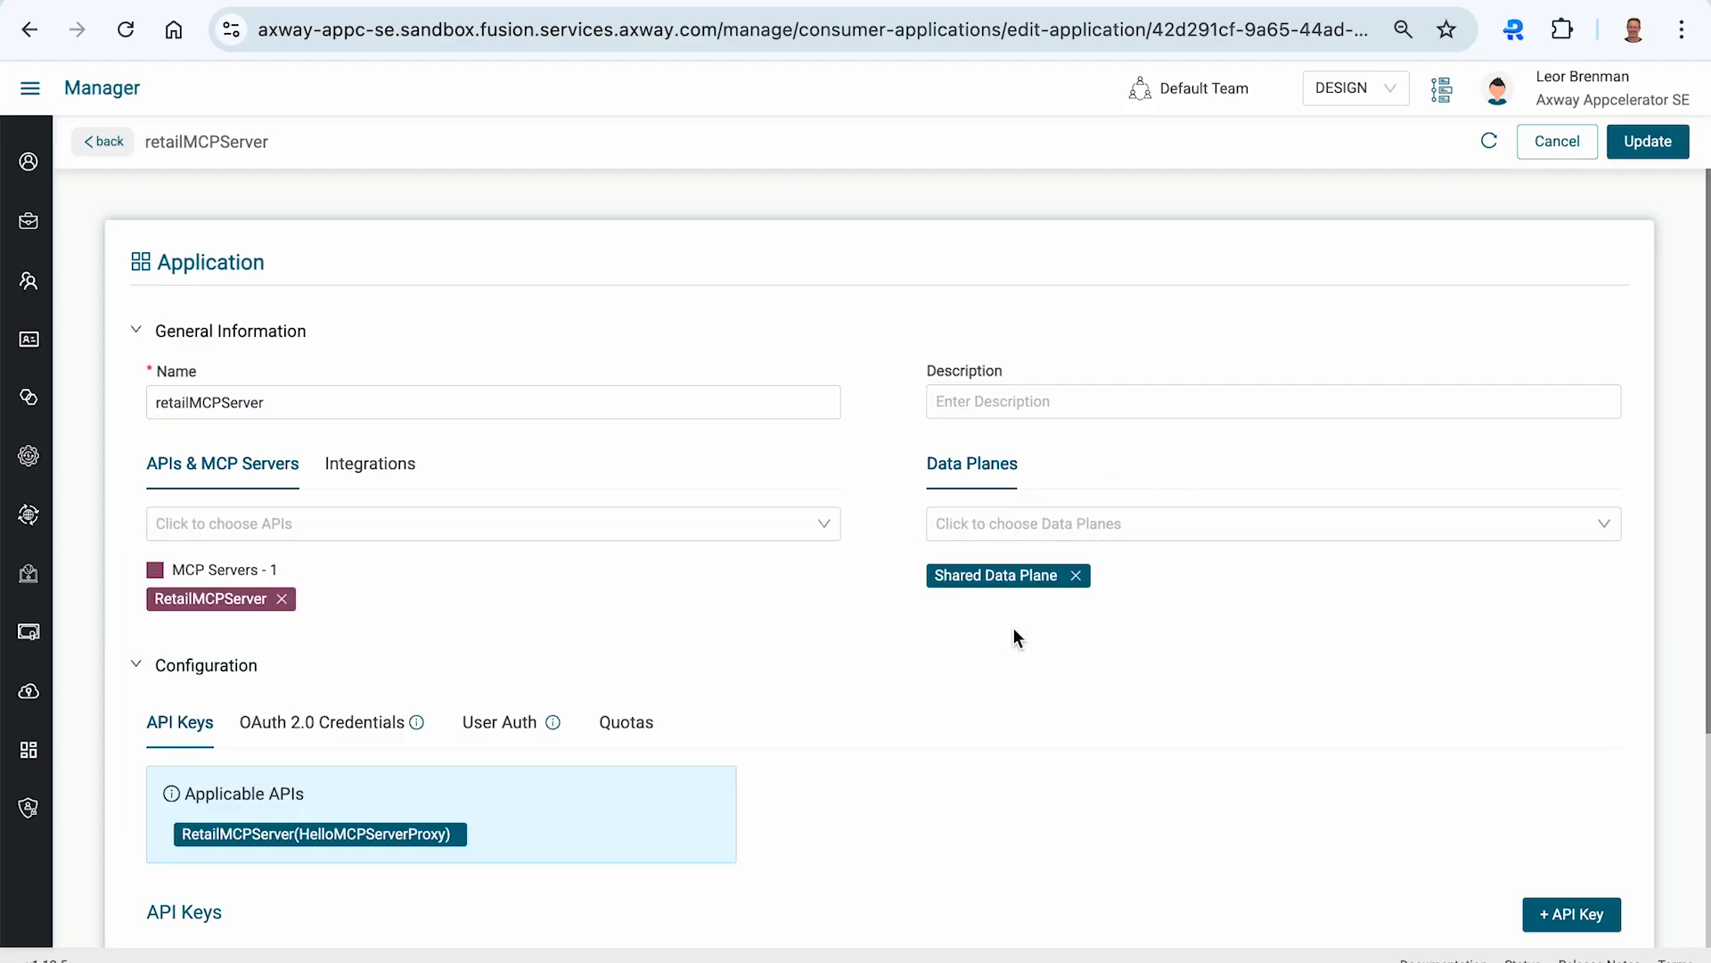
- Generate an API key for the application, update it, and copy the key
scroll(1159, 744, "down", 5)
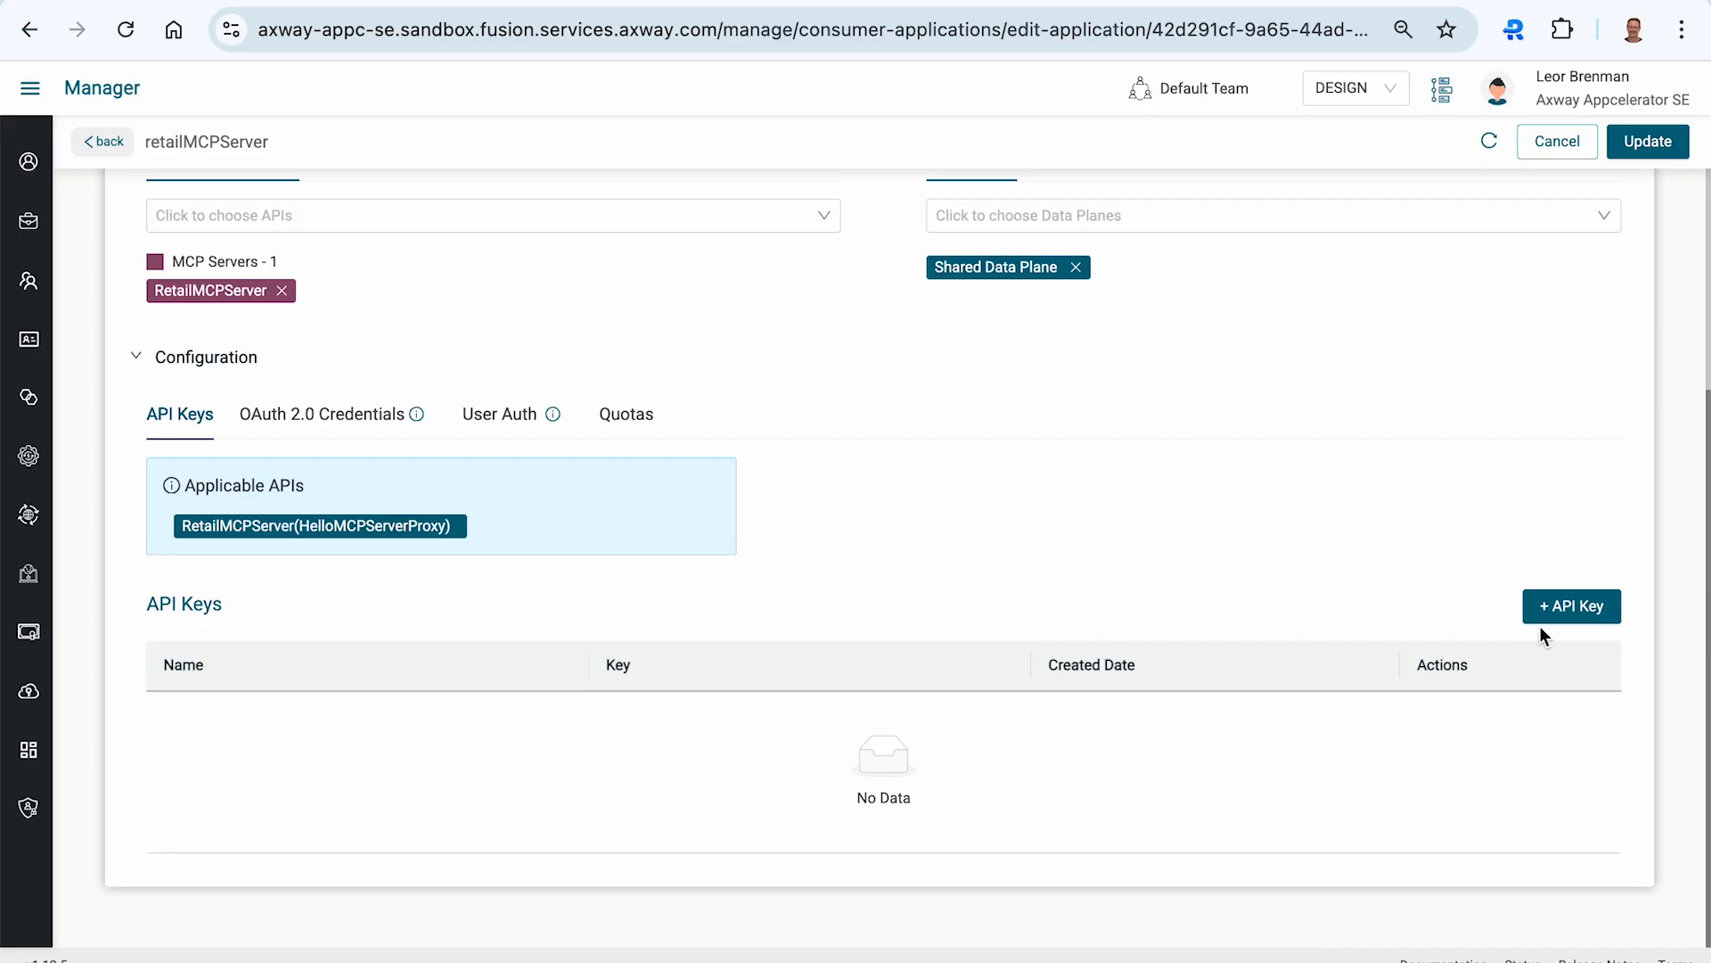
left_click(1558, 606)
left_click(1644, 141)
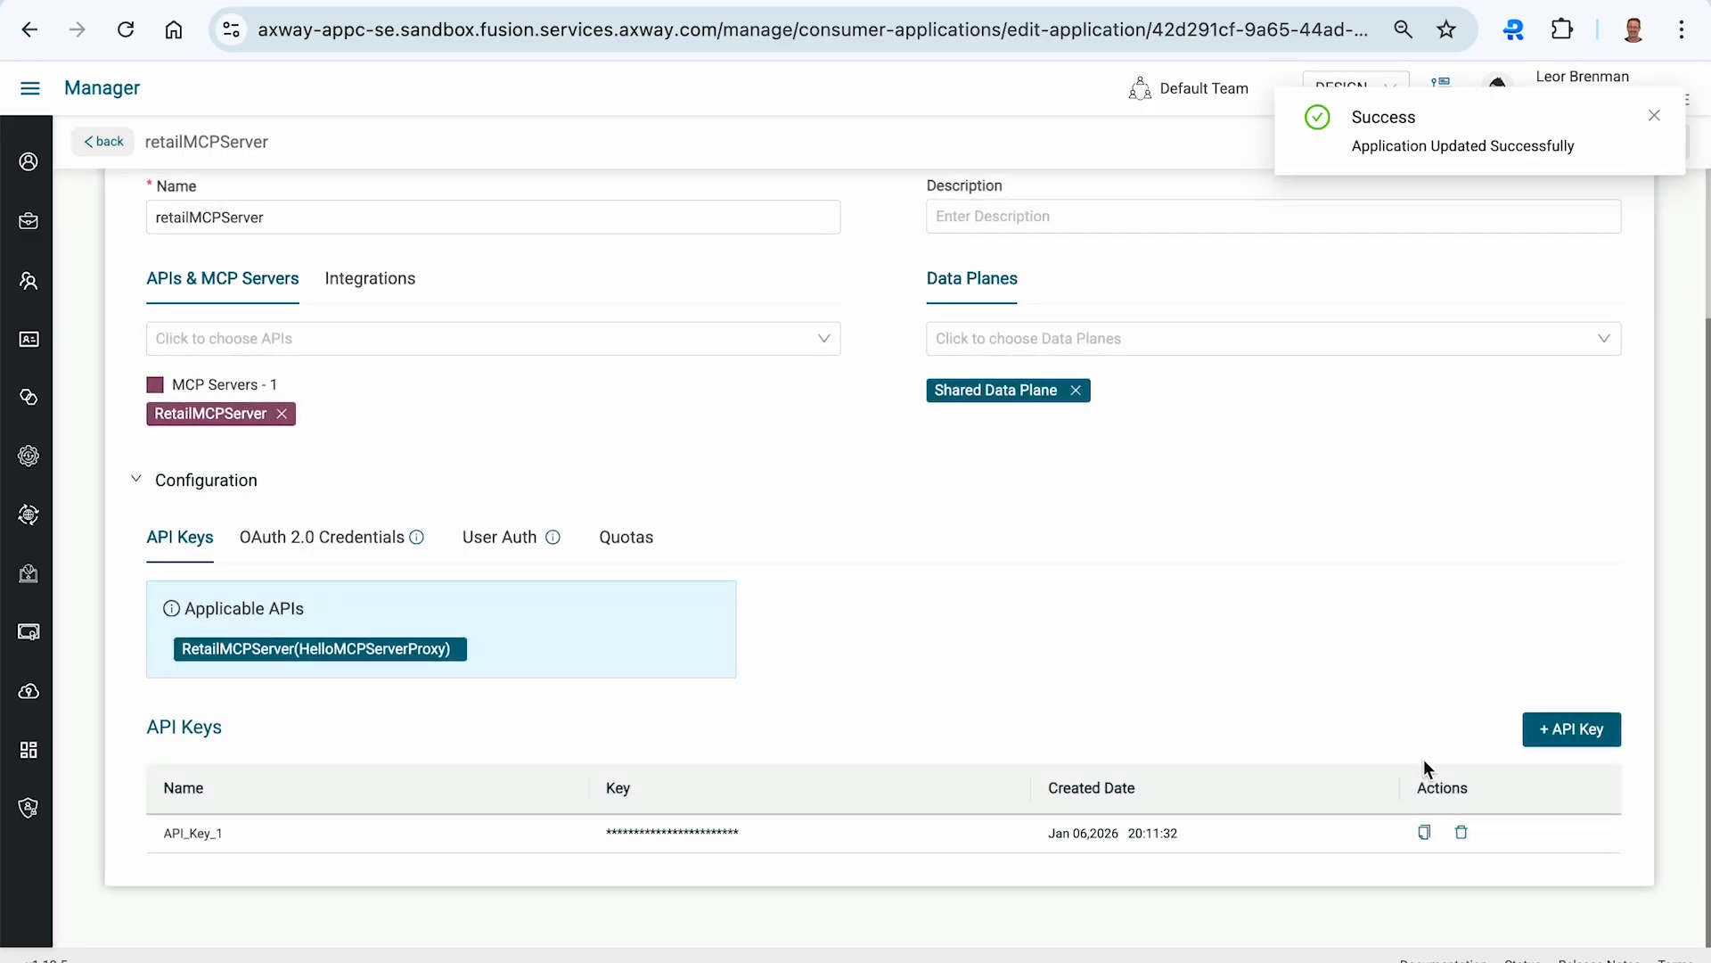
left_click(1426, 831)
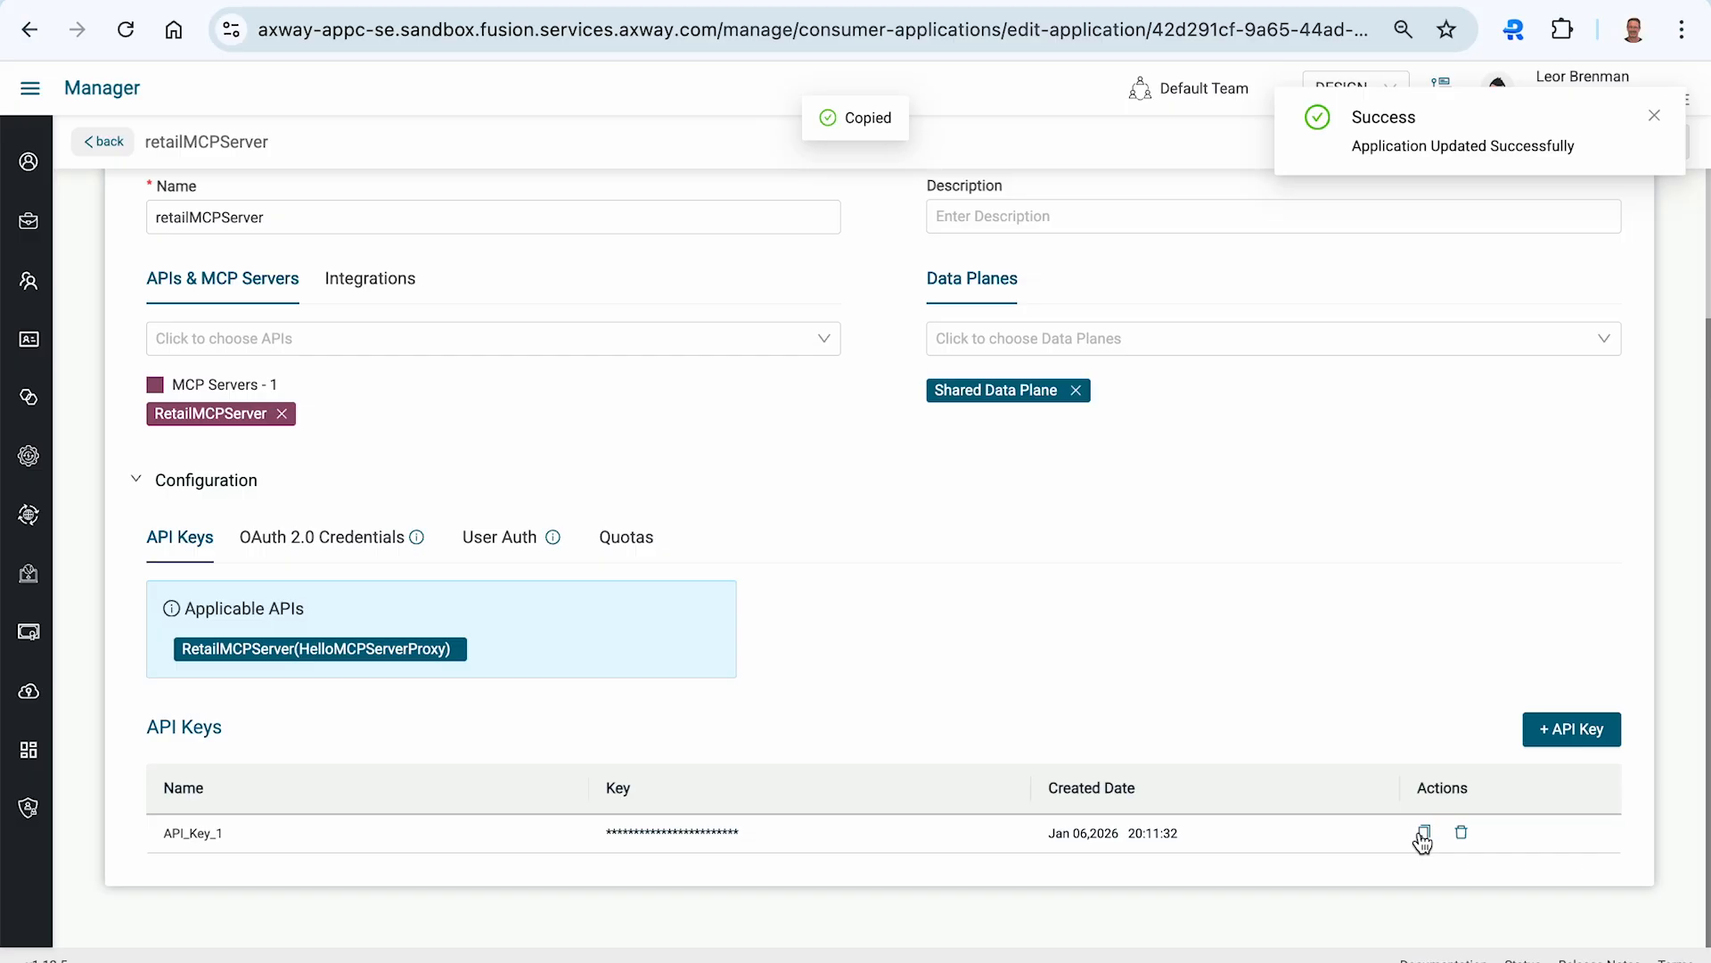
- Switch to Postman, paste the API key as the x-api-key header value, and connect
key("super+Tab")
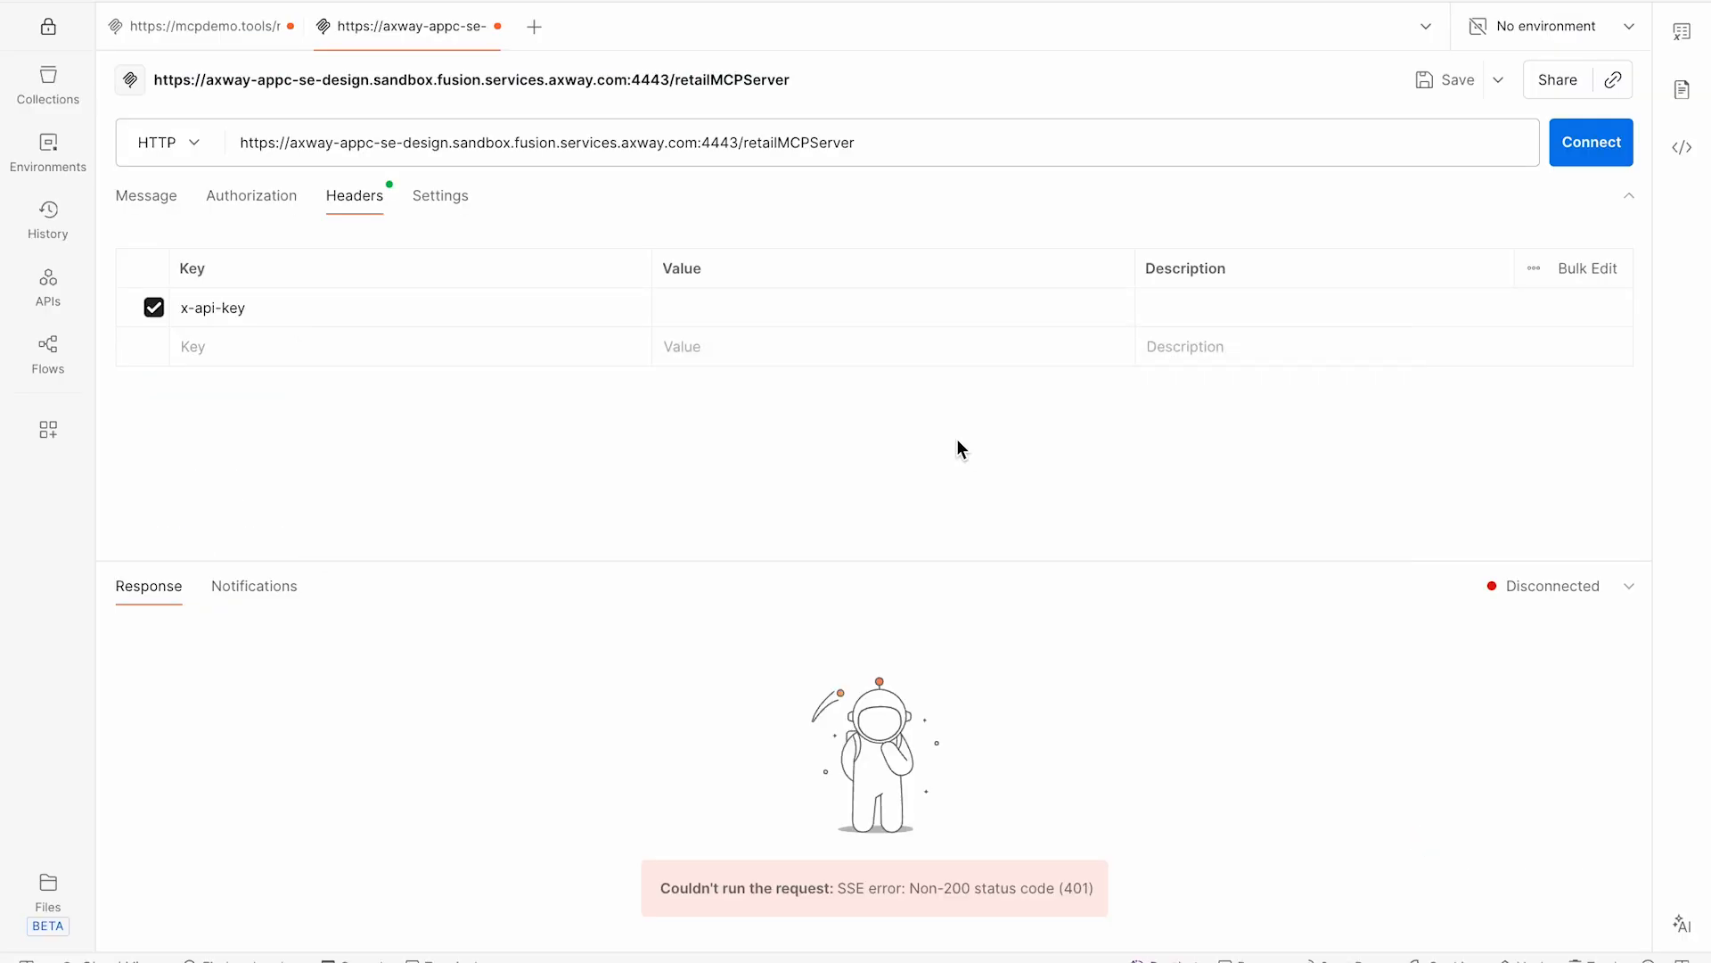
left_click(768, 306)
key("super+v")
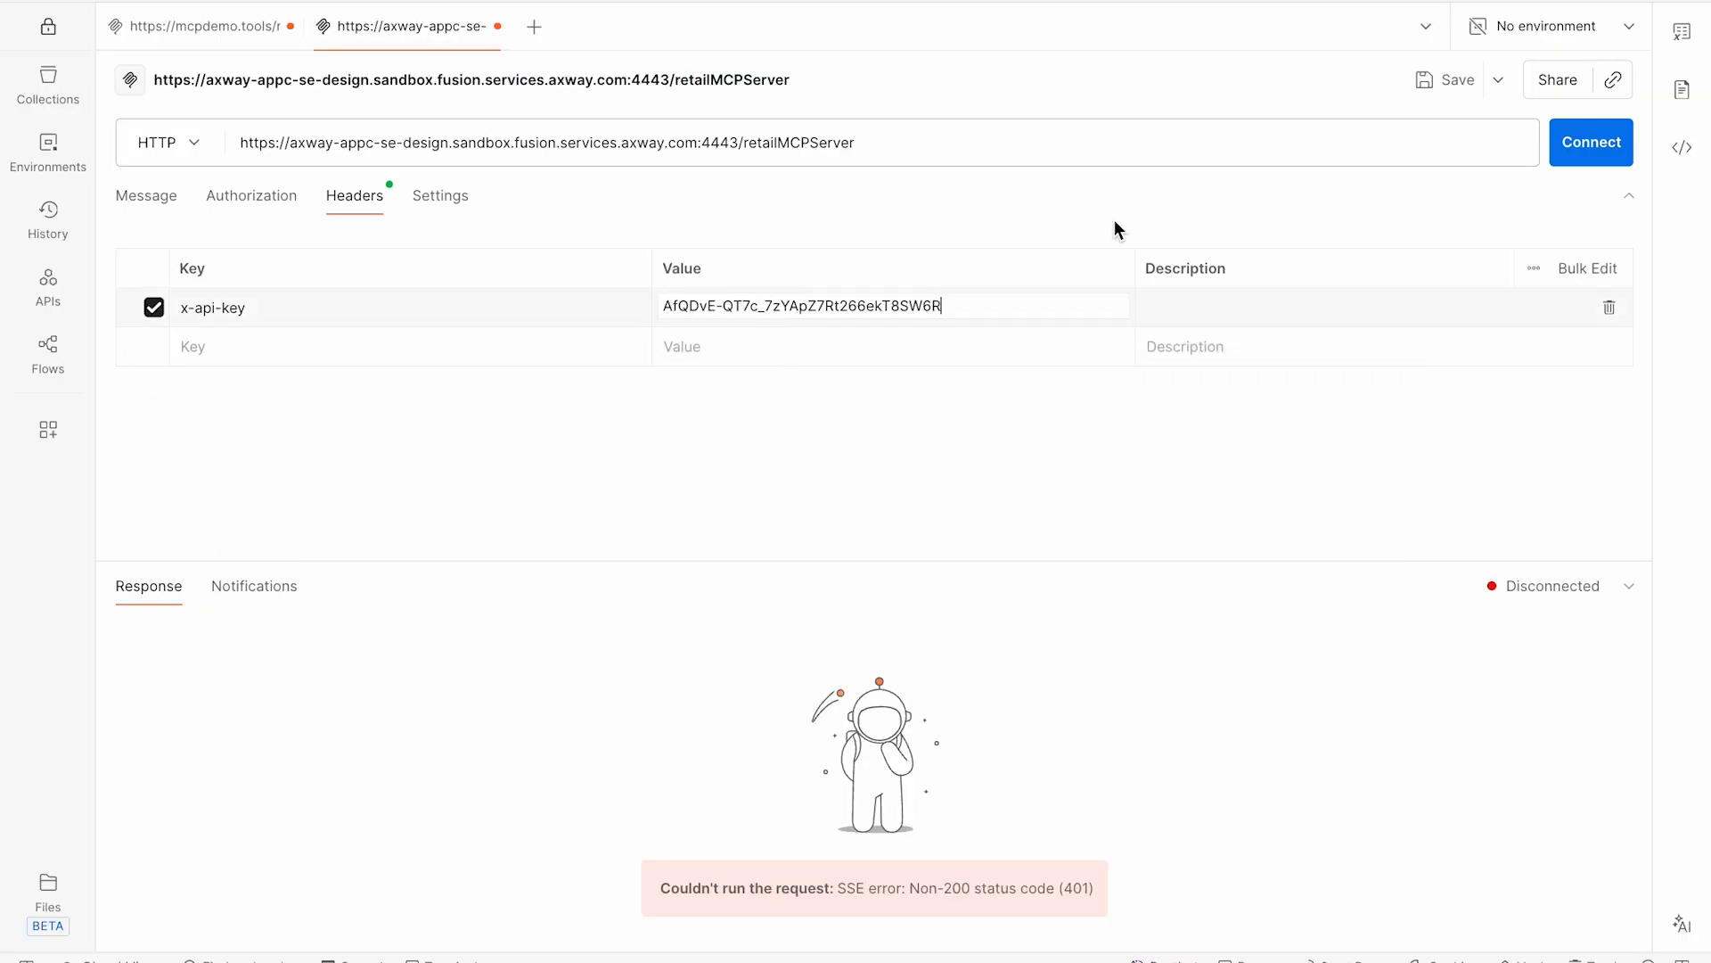
left_click(1572, 163)
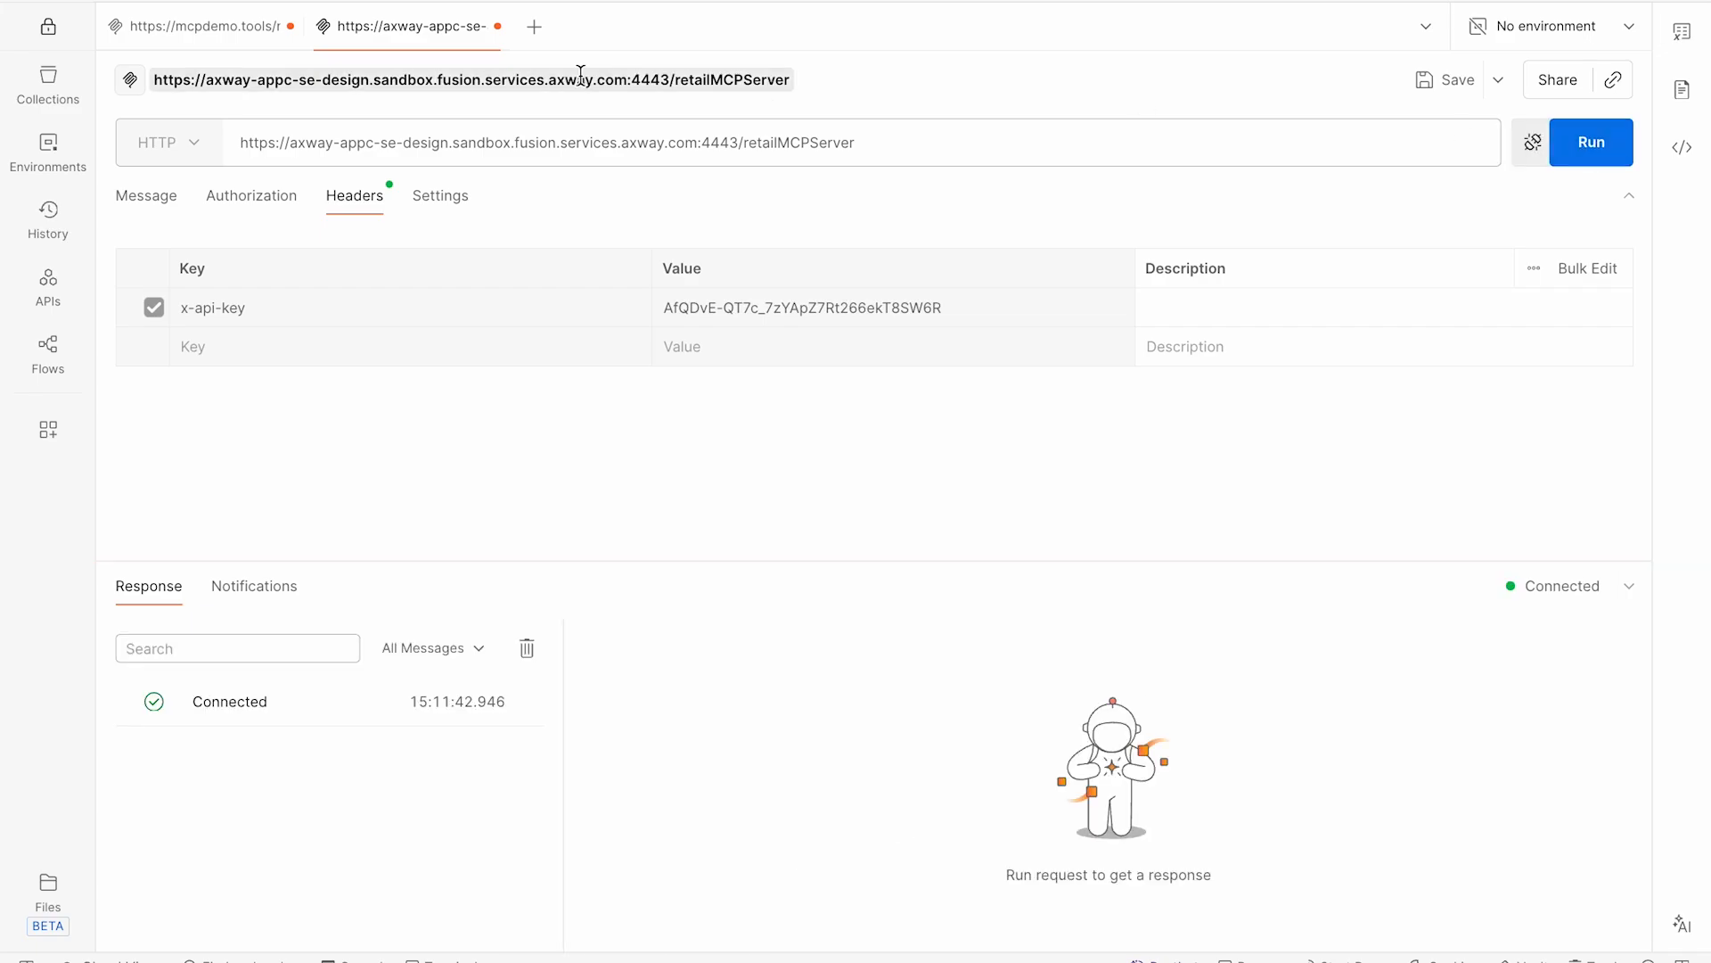
- Run check_product_availability with productId 1111111 through the secured proxy
left_click(146, 196)
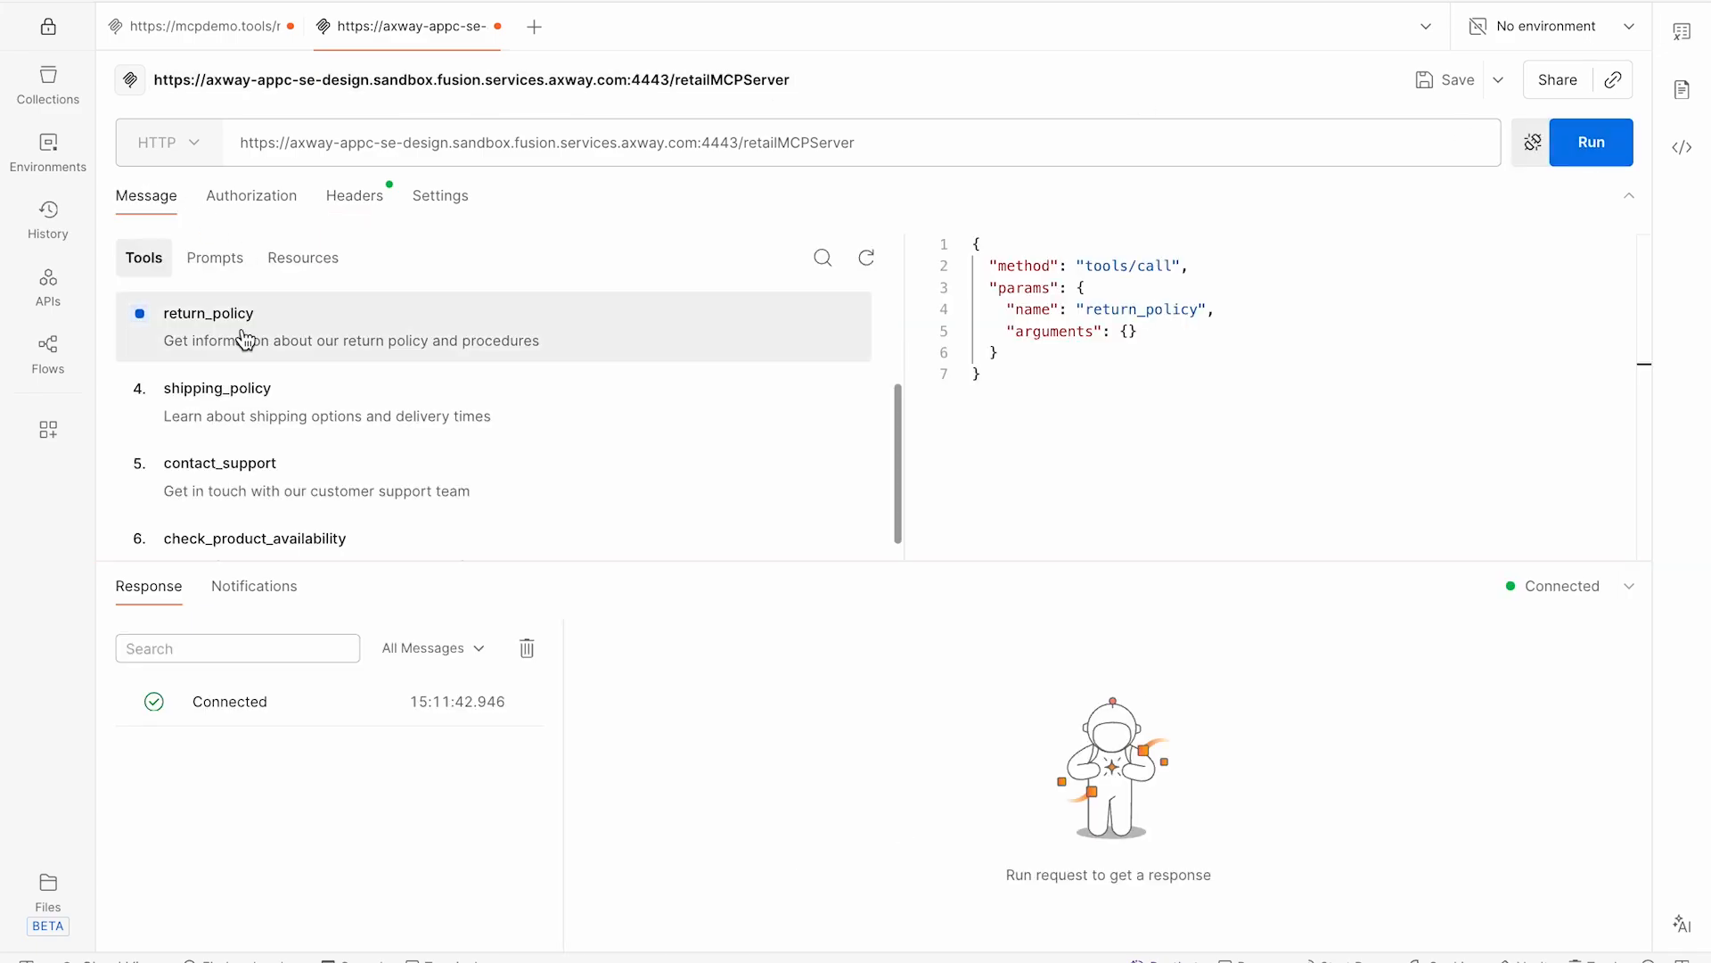
scroll(242, 337, "up", 2)
scroll(242, 337, "down", 3)
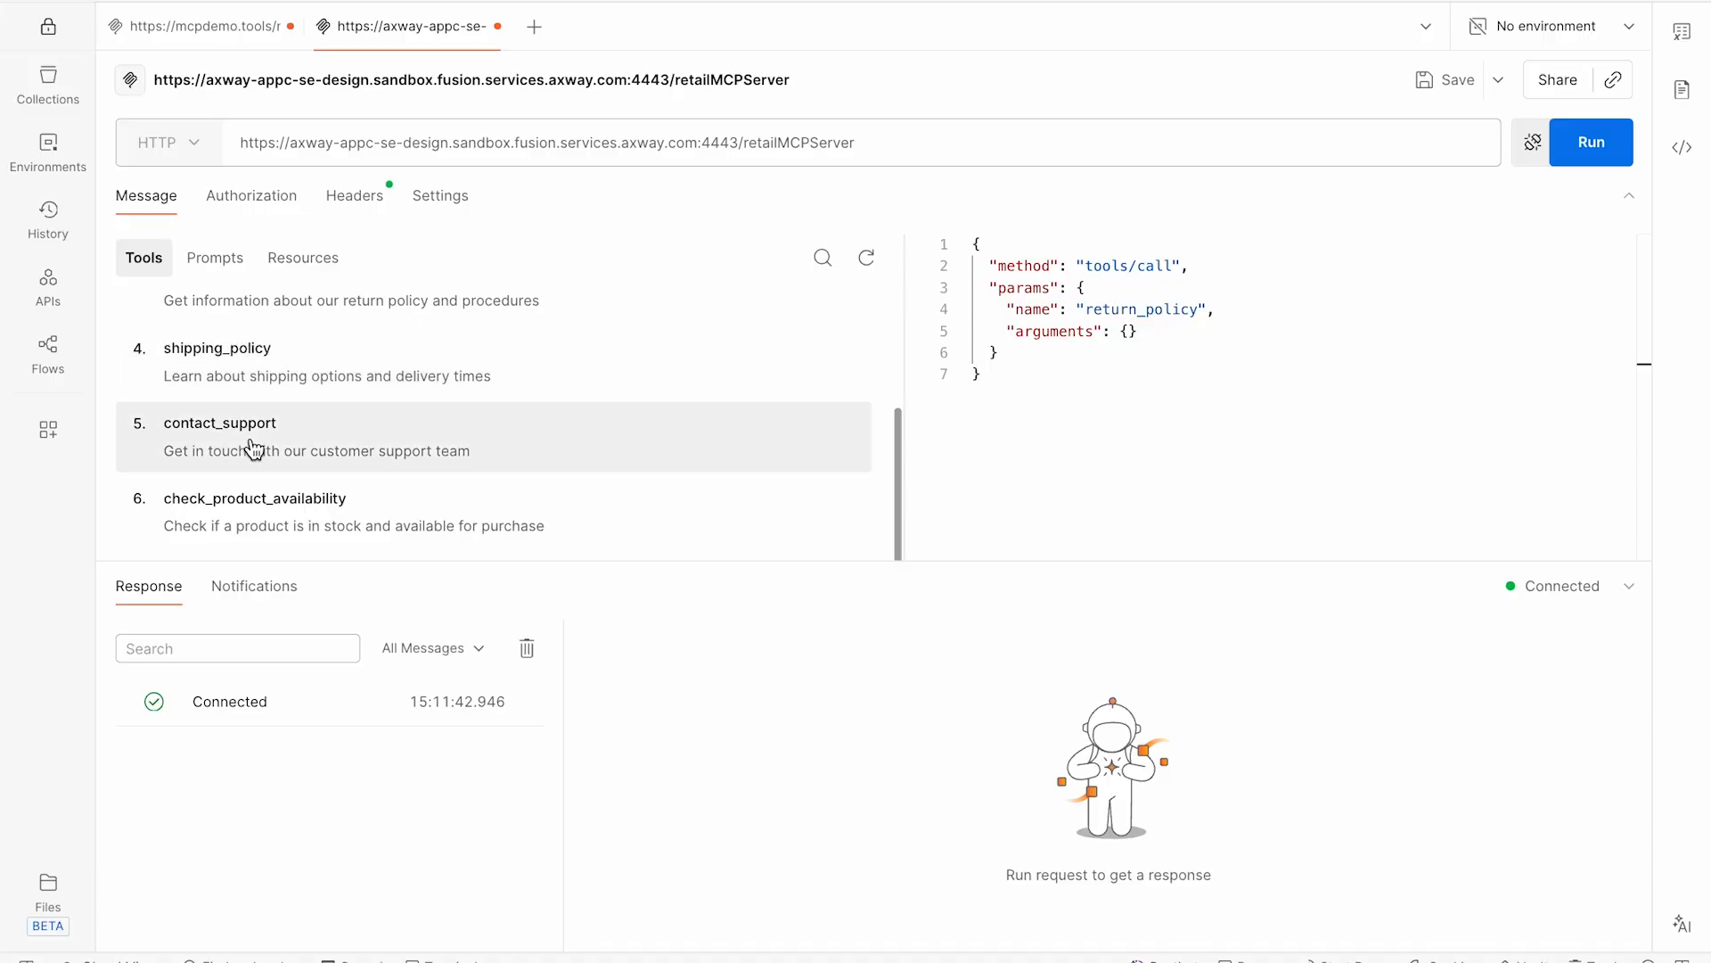
left_click(247, 442)
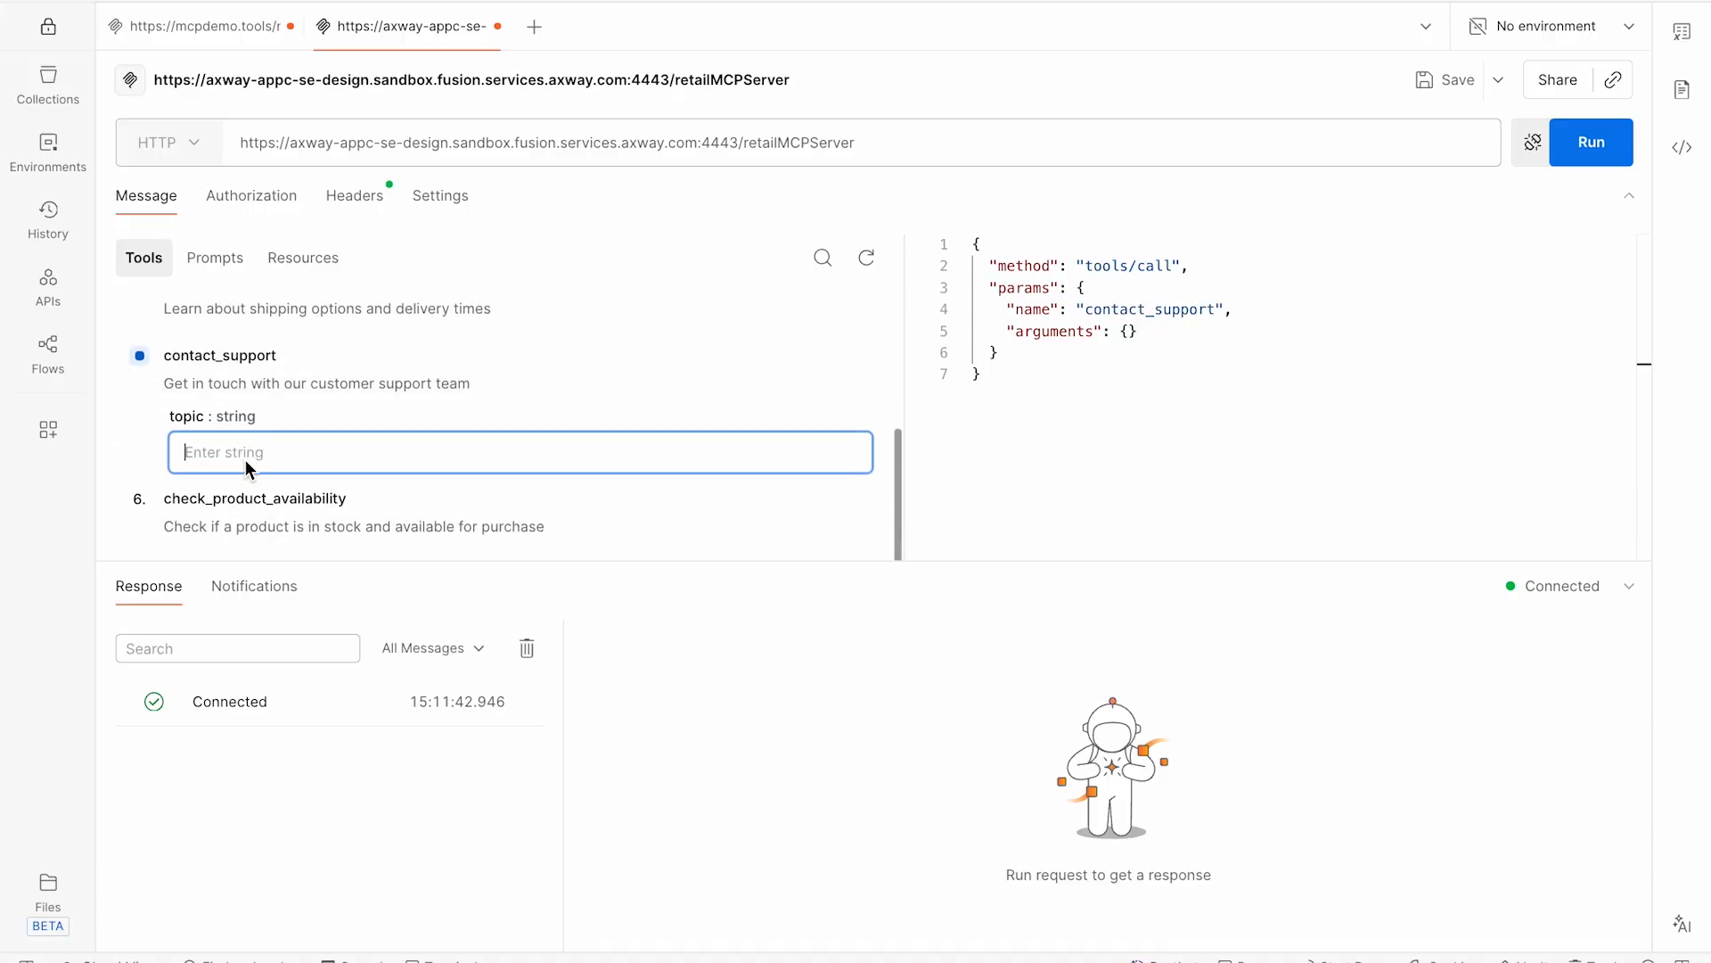
left_click(248, 522)
type("1111111")
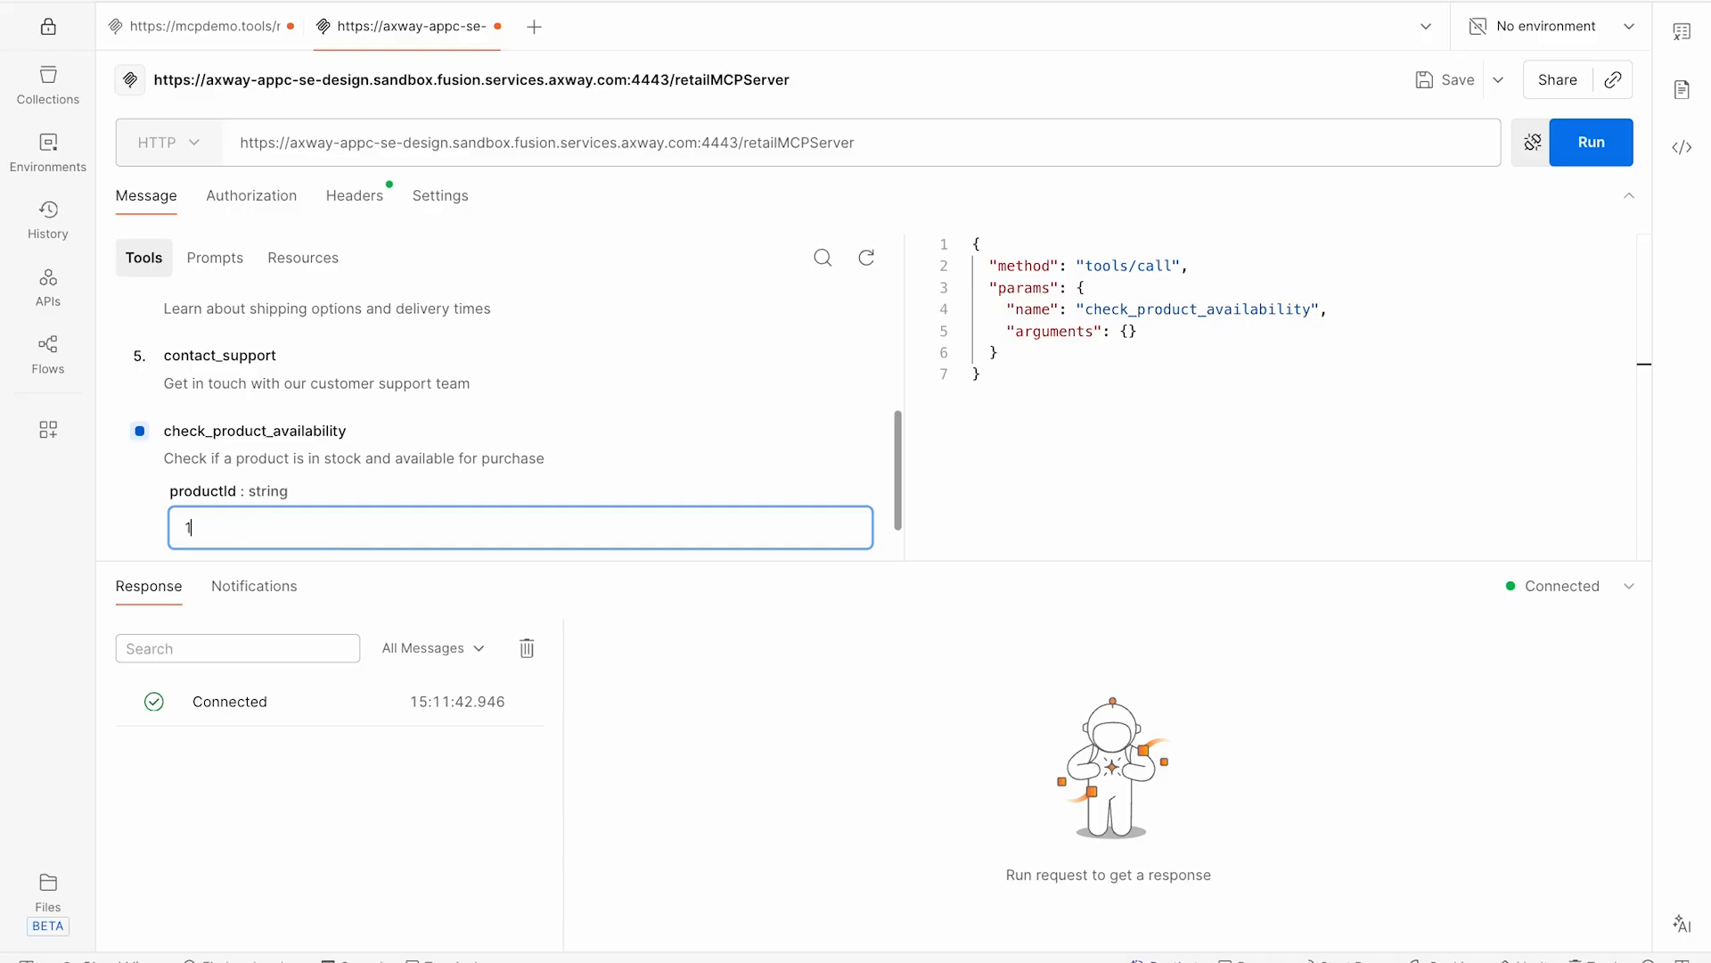
left_click(1586, 145)
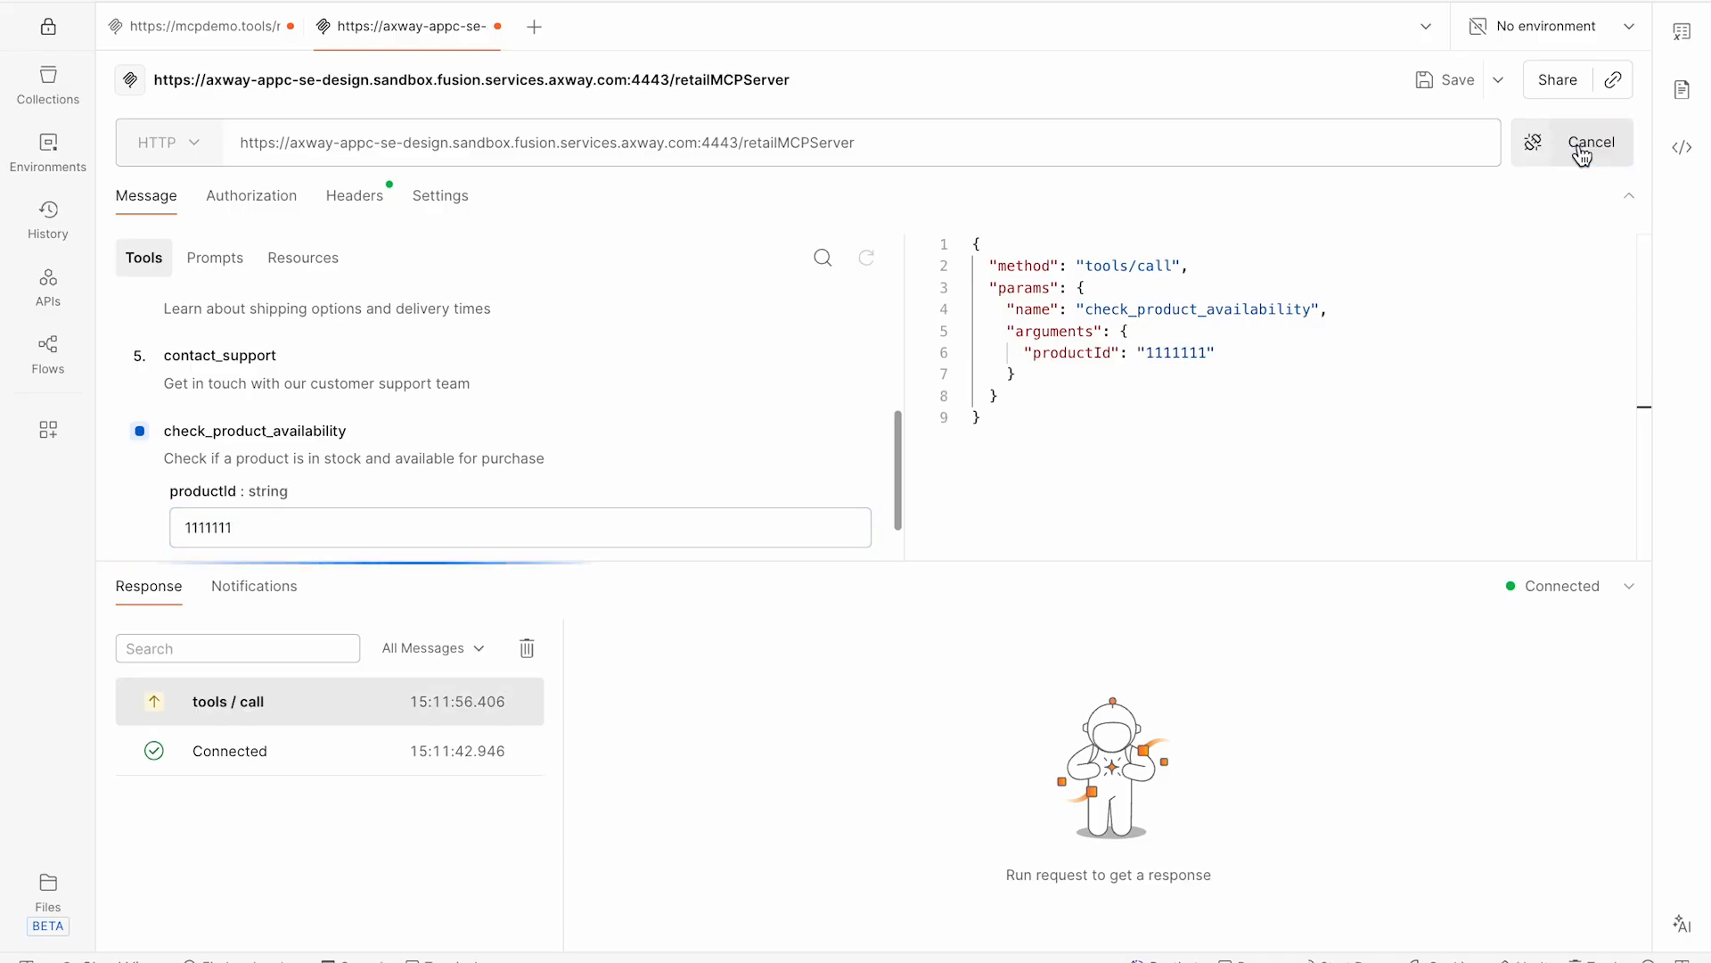